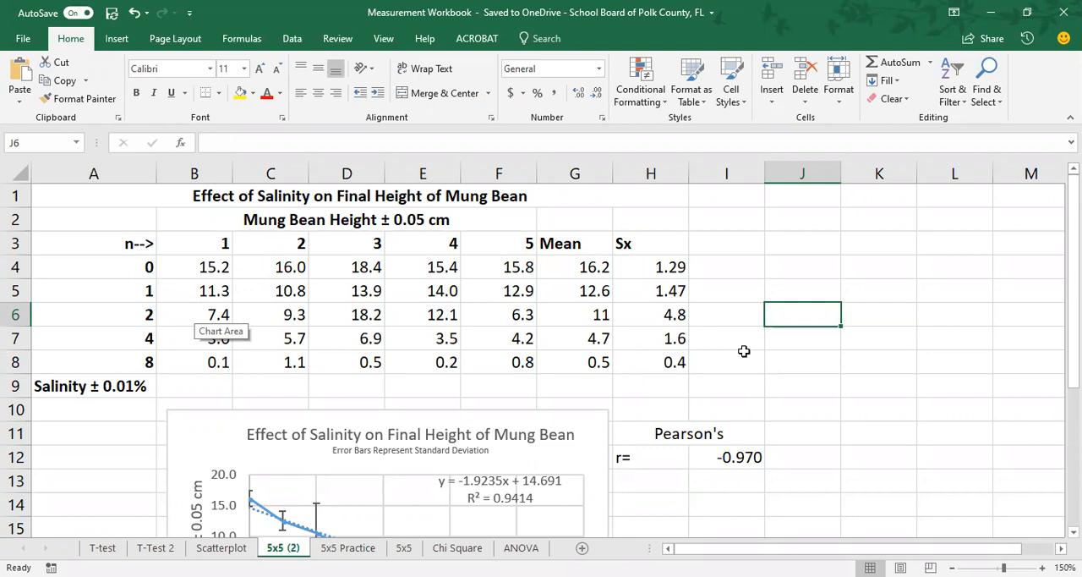
Step: Review the mung bean salinity table and chart on the 5x5 (2) sheet, and glance at the T-test sheet
{"action": "scroll", "coordinate": [744, 351], "scroll_direction": "down", "scroll_amount": 3}
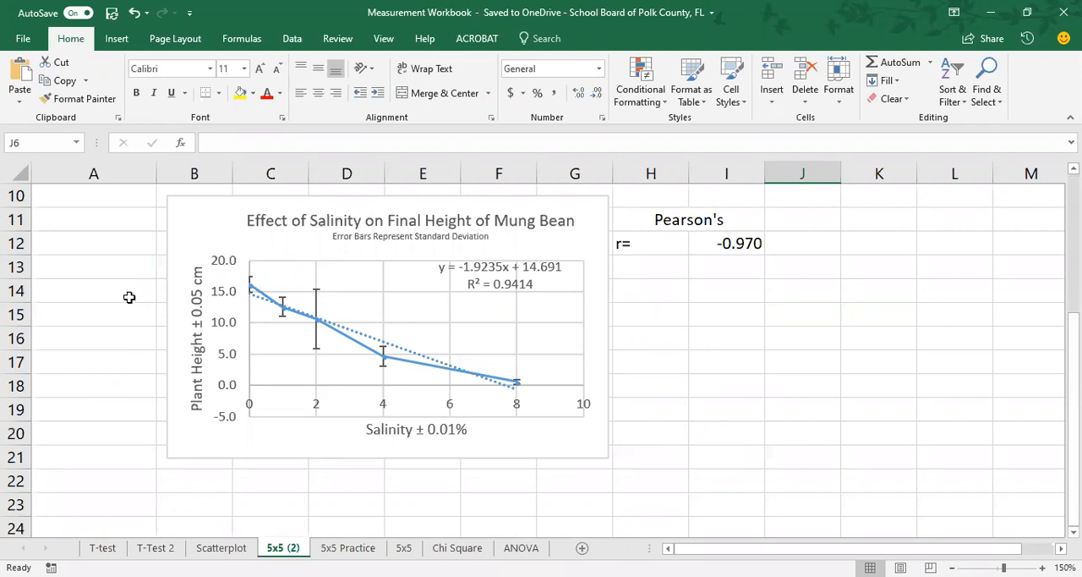
{"action": "scroll", "coordinate": [130, 297], "scroll_direction": "up", "scroll_amount": 1}
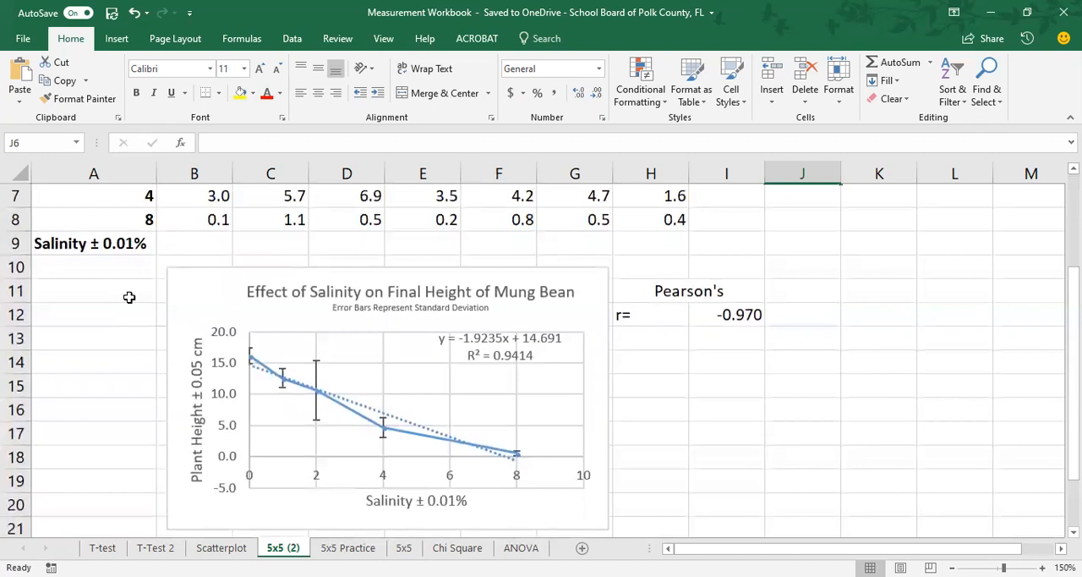
{"action": "scroll", "coordinate": [130, 296], "scroll_direction": "up", "scroll_amount": 2}
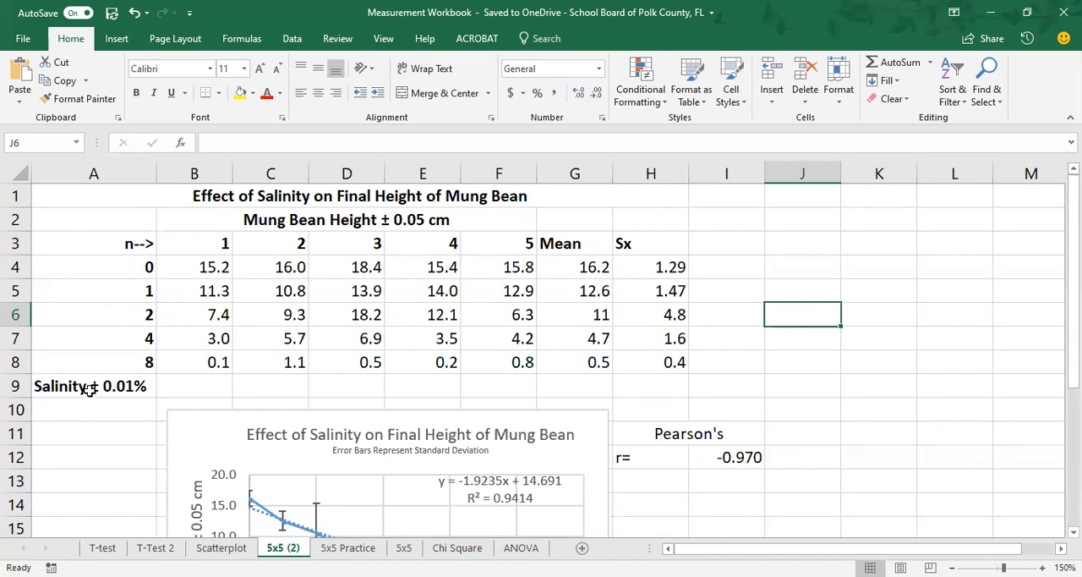
{"action": "left_click", "coordinate": [103, 547]}
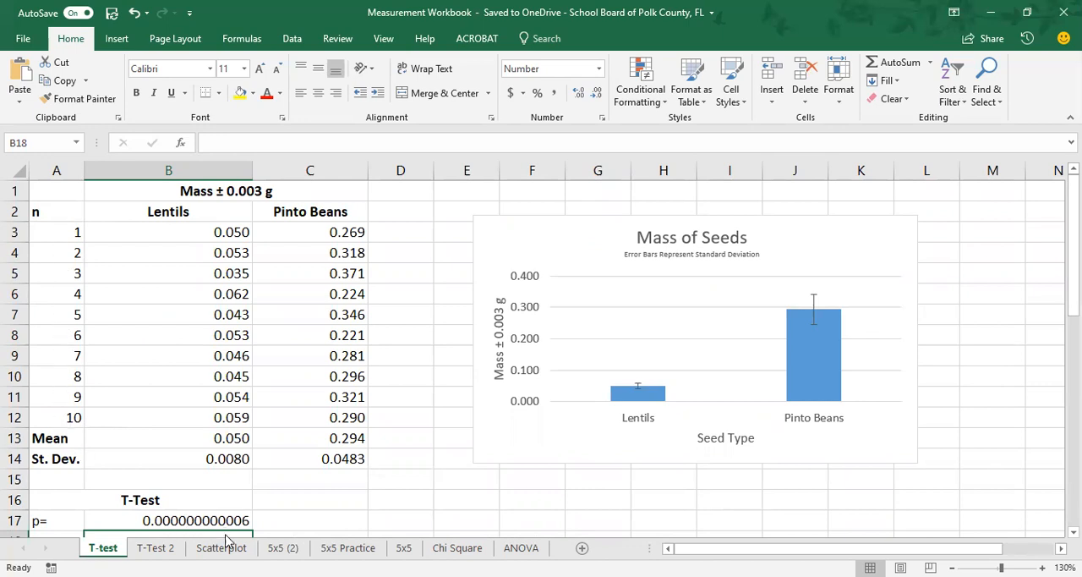
{"action": "left_click", "coordinate": [284, 548]}
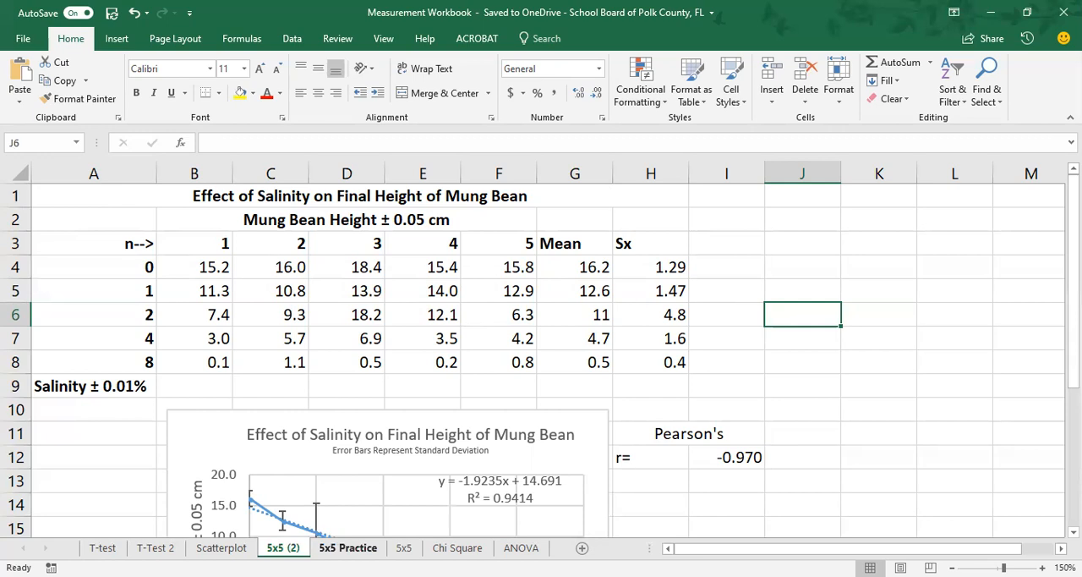
Step: Copy the title text "Effect of Salinity on Final Height of Mung Bean" from the 5x5 (2) sheet into cell D1 of 5x5 Practice
{"action": "left_click", "coordinate": [347, 547]}
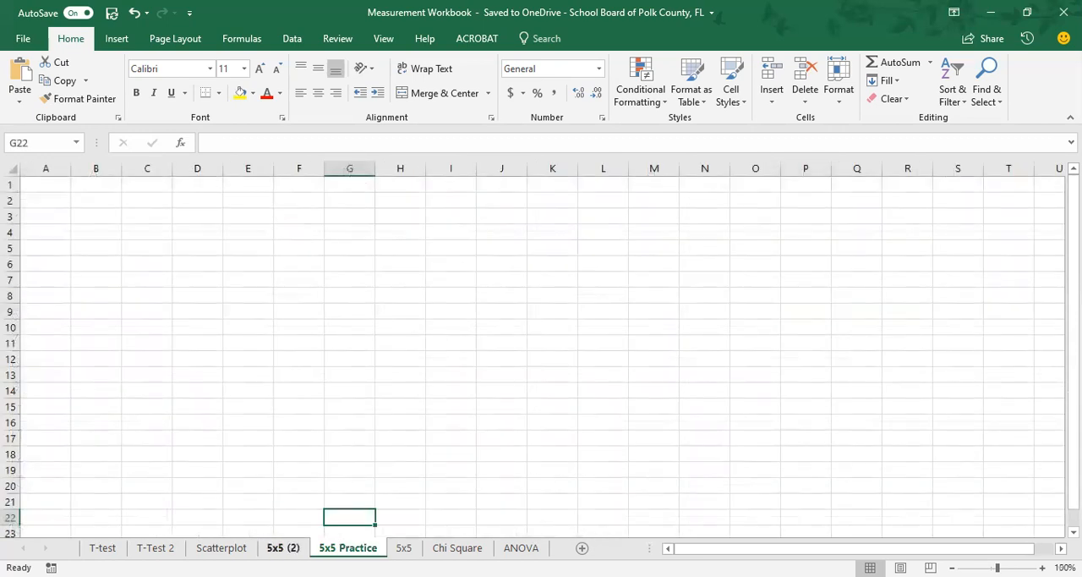
{"action": "left_click", "coordinate": [284, 548]}
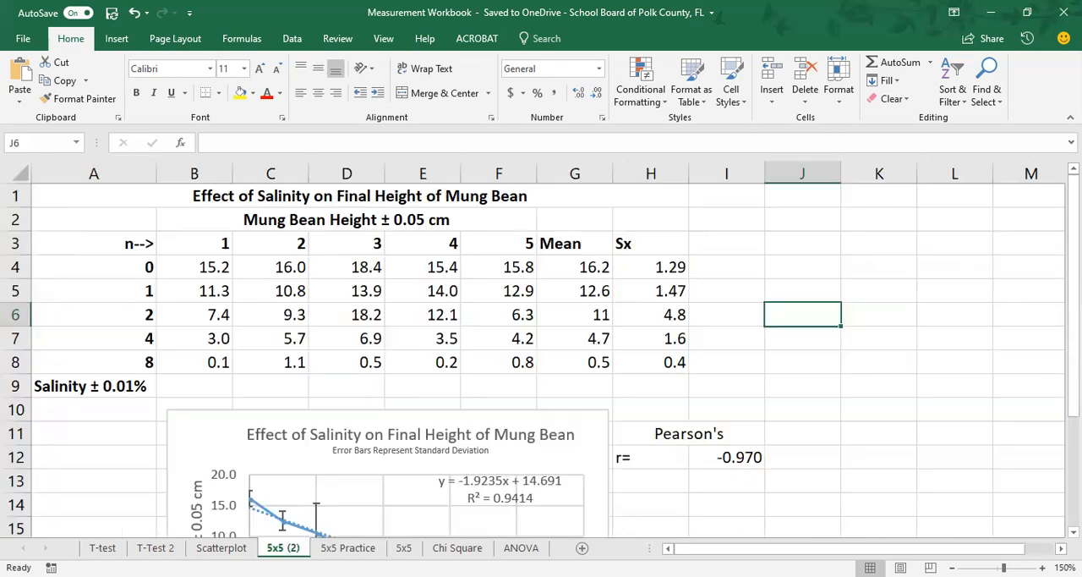
{"action": "left_click", "coordinate": [292, 198]}
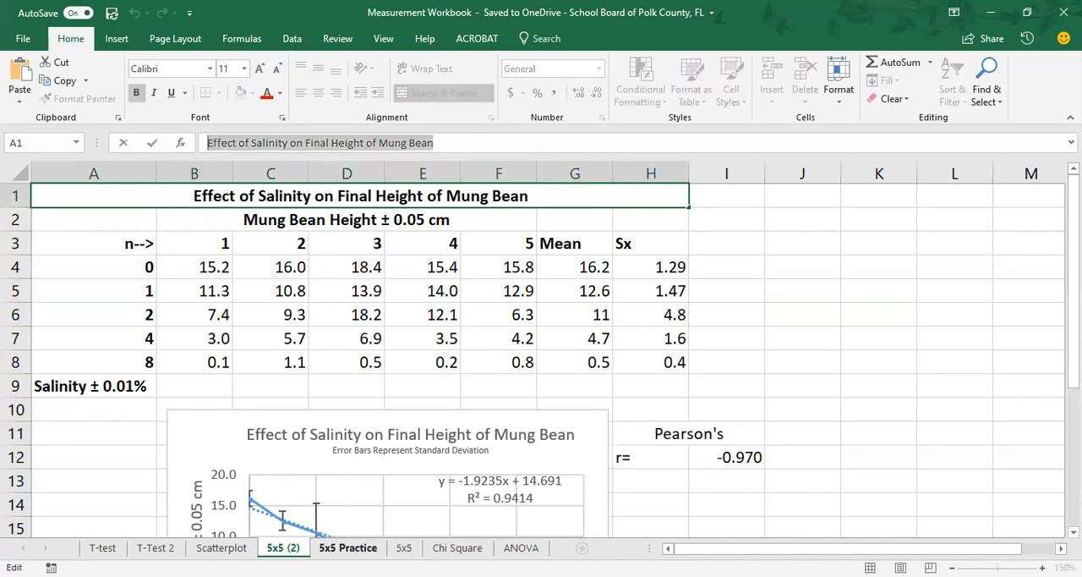
{"action": "left_click", "coordinate": [347, 547]}
{"action": "left_click", "coordinate": [187, 185]}
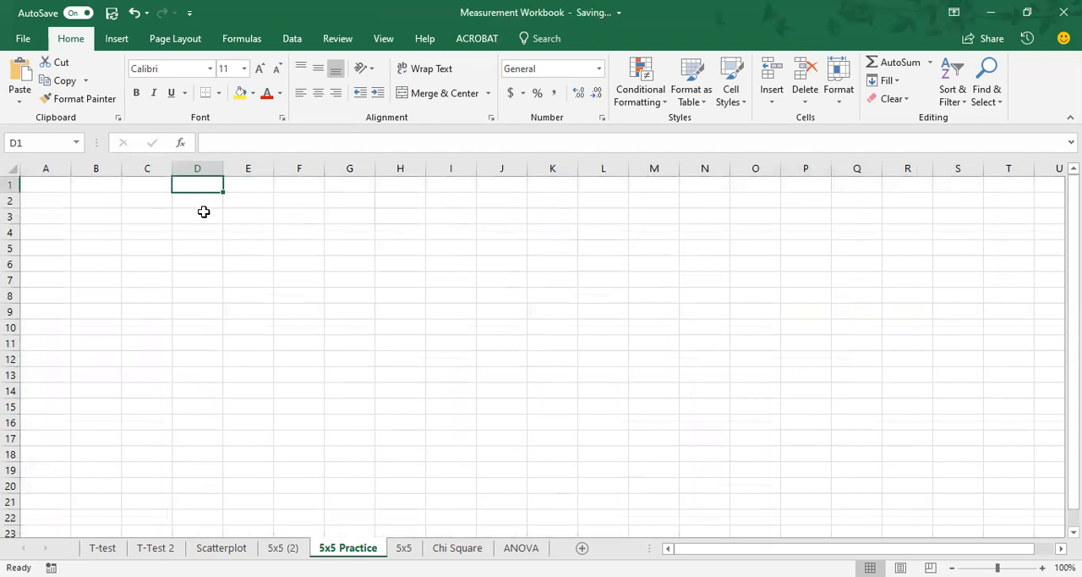
{"action": "type", "text": "Effect of Salinity on Final Height of Mung Bean"}
{"action": "left_click", "coordinate": [193, 200]}
{"action": "left_click", "coordinate": [157, 201]}
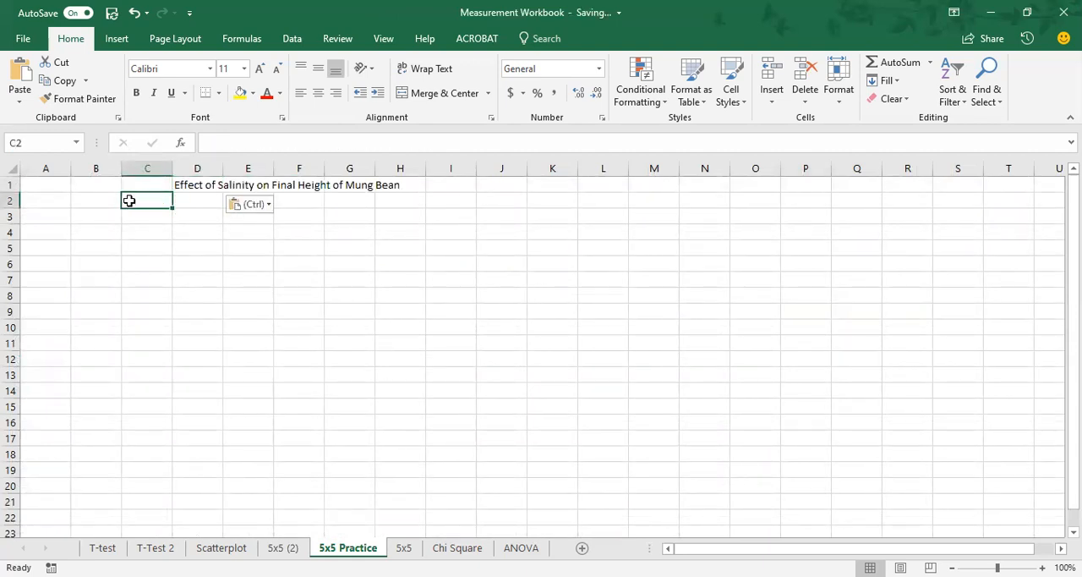
Step: Copy the heading text "Mung Bean Height ± 0.05 cm" from the 5x5 (2) sheet into cell D2 of 5x5 Practice
{"action": "left_click", "coordinate": [283, 547]}
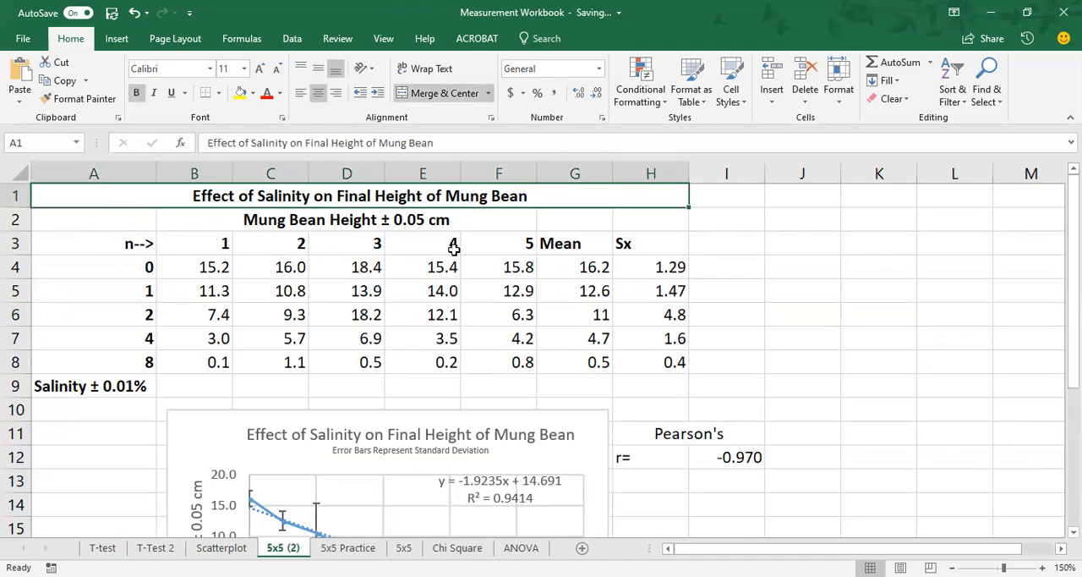
{"action": "left_click", "coordinate": [306, 220]}
{"action": "left_click_drag", "start_coordinate": [343, 143], "coordinate": [200, 139]}
{"action": "key", "text": "ctrl+c"}
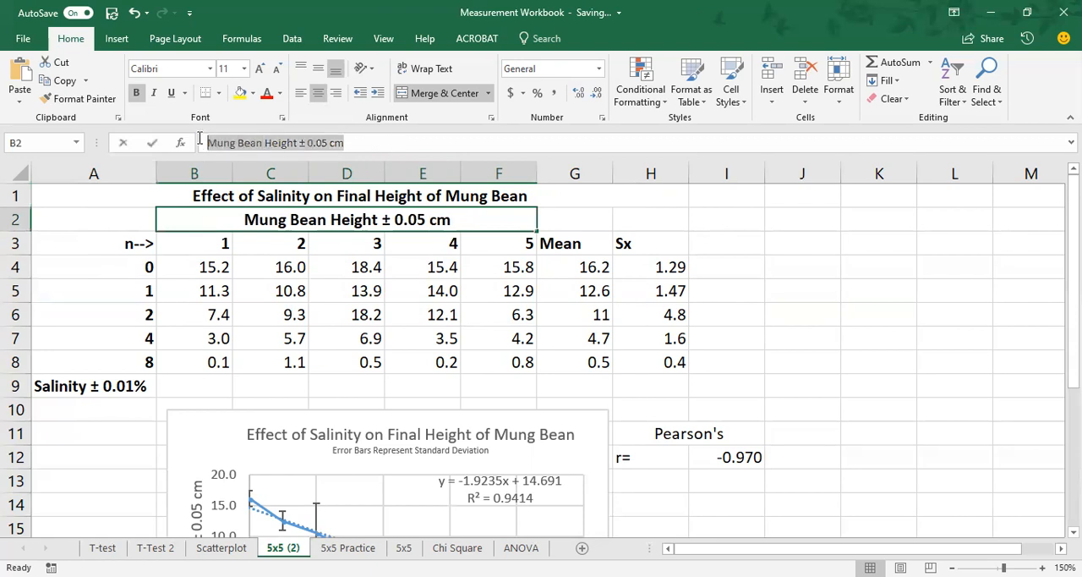
{"action": "left_click", "coordinate": [347, 547]}
{"action": "left_click", "coordinate": [212, 201]}
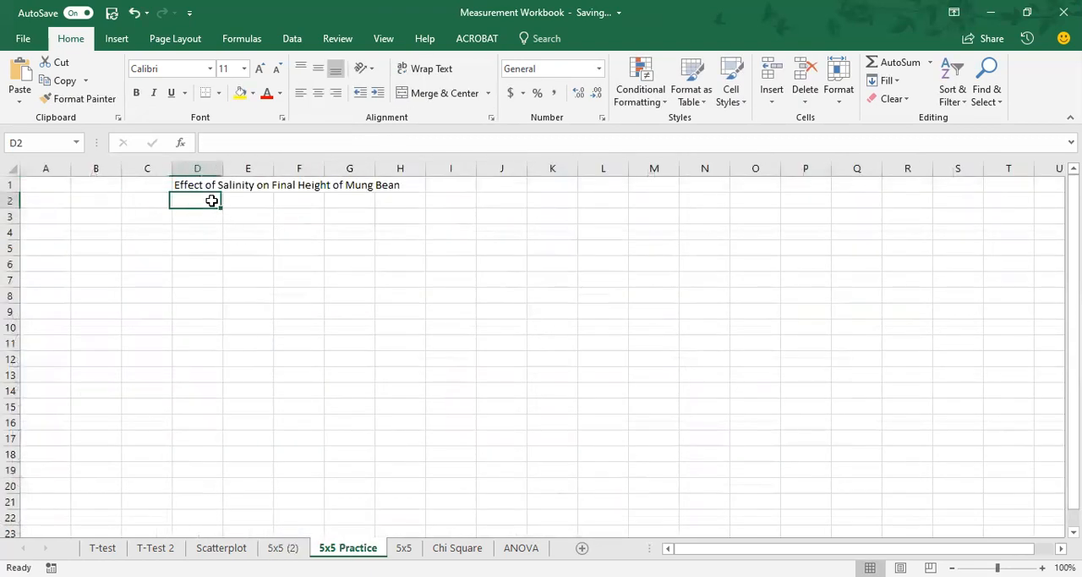
{"action": "key", "text": "ctrl+v"}
Step: Enter the label "n-->" in C3, followed by trial numbers 1 in D3 and 2 in E3
{"action": "left_click", "coordinate": [148, 212]}
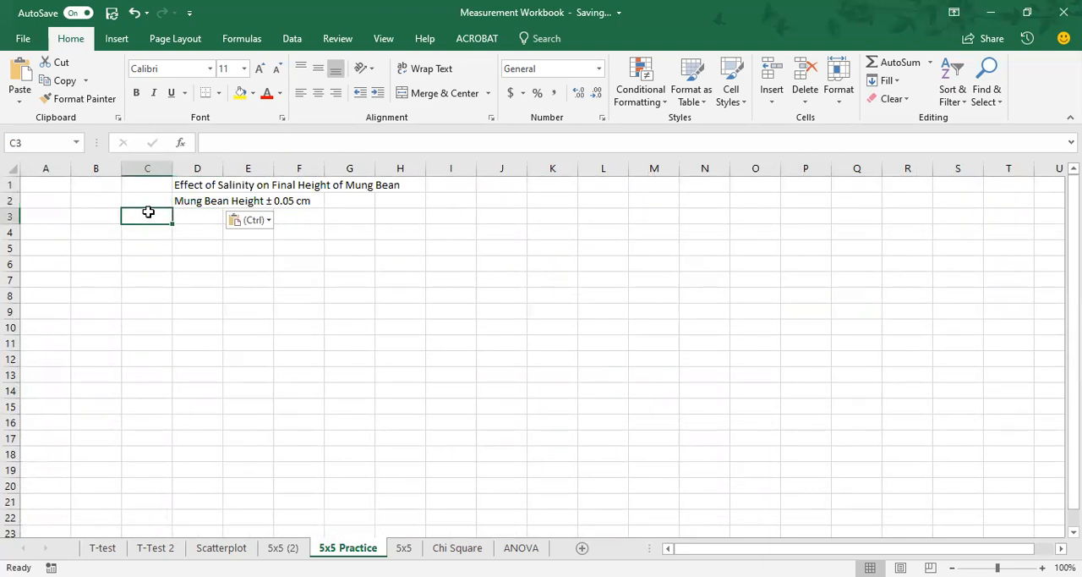
{"action": "type", "text": "n-->"}
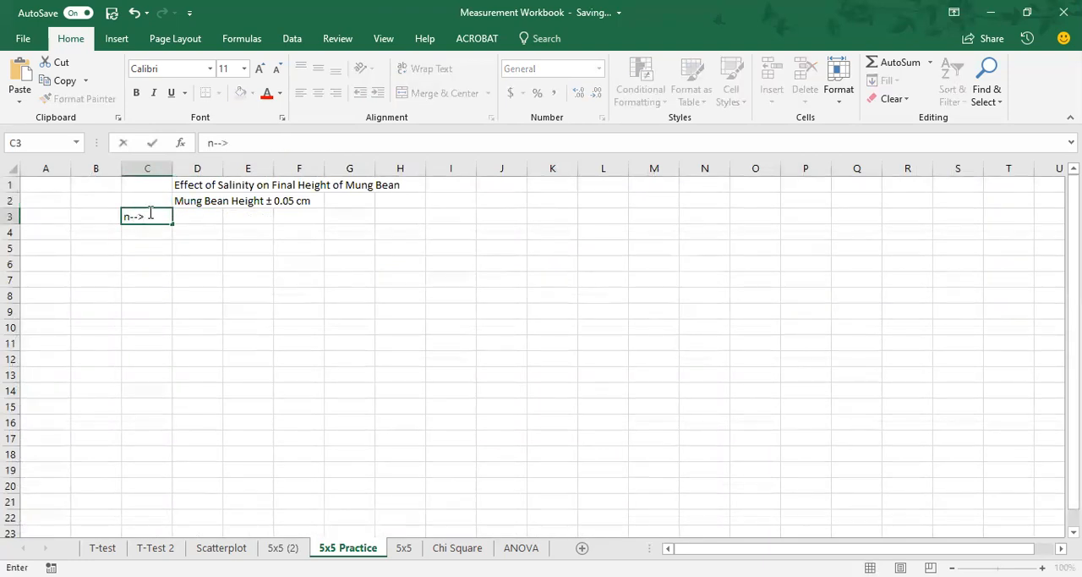
{"action": "key", "text": "Tab"}
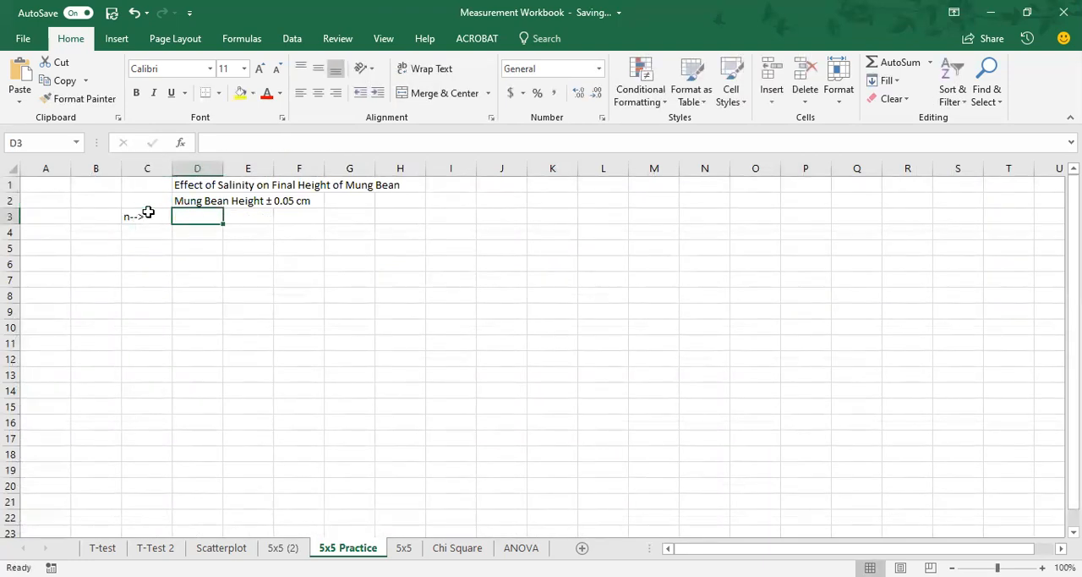
{"action": "type", "text": "1"}
{"action": "key", "text": "Tab"}
{"action": "type", "text": "2"}
{"action": "key", "text": "Tab"}
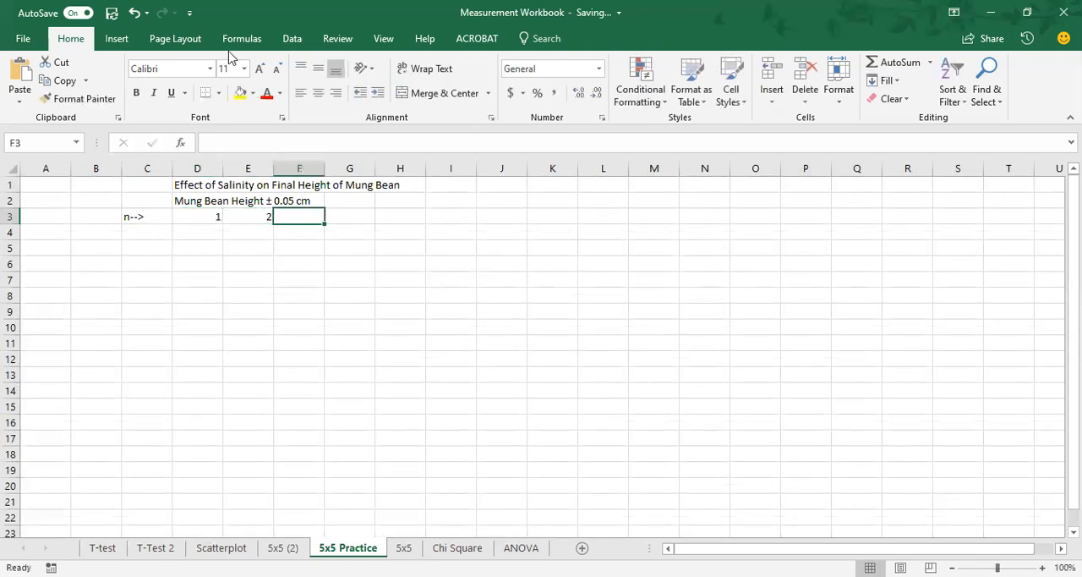
Step: Extend the trial number series from D3:E3 across to H3 so it runs from 1 to 5
{"action": "scroll", "coordinate": [319, 241], "scroll_direction": "up", "scroll_amount": 4, "text": "ctrl"}
{"action": "left_click_drag", "start_coordinate": [289, 238], "coordinate": [338, 237]}
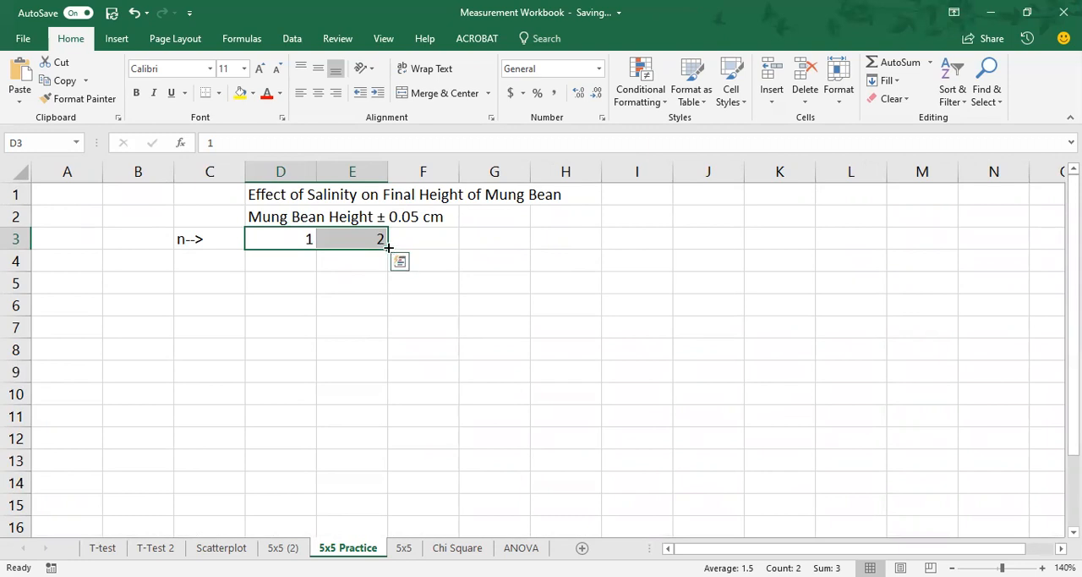
{"action": "left_click_drag", "start_coordinate": [388, 246], "coordinate": [589, 247]}
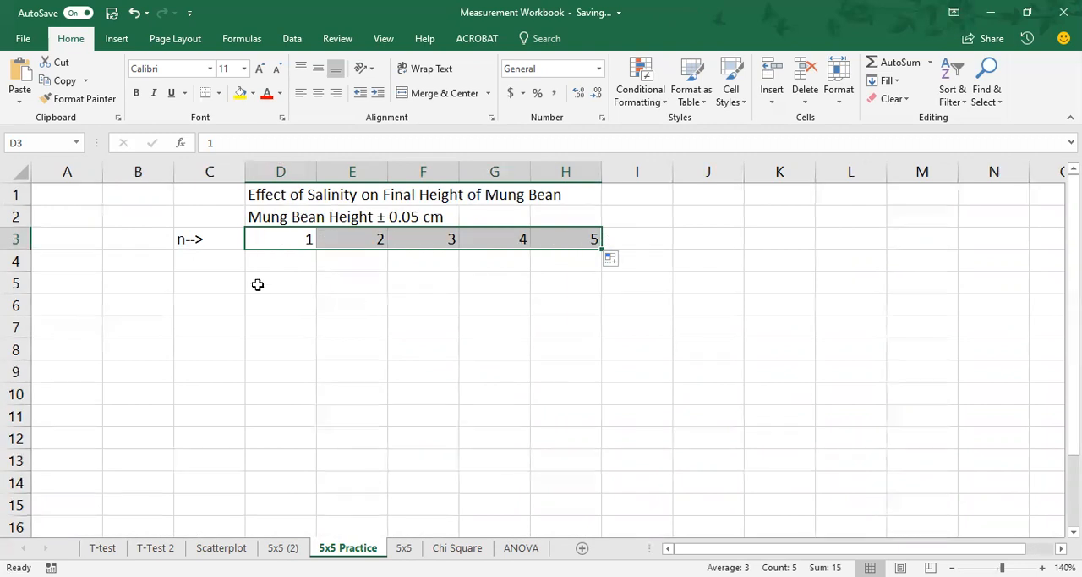
Step: Copy the salinity levels and the "Salinity ± 0.01%" label from A4:A9 of 5x5 (2) into C4:C9 of 5x5 Practice
{"action": "left_click", "coordinate": [221, 262]}
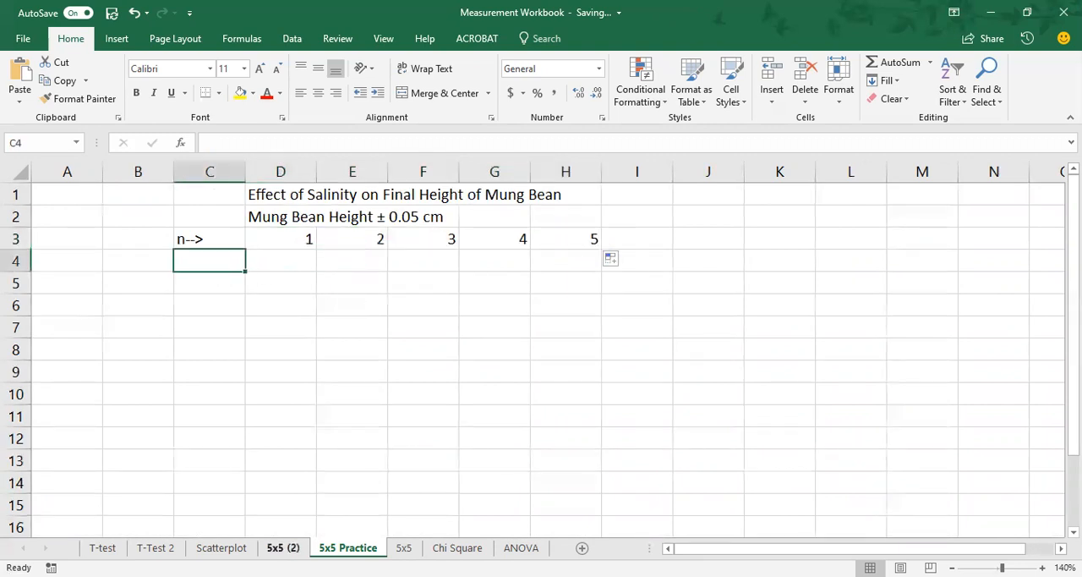
{"action": "left_click", "coordinate": [282, 547]}
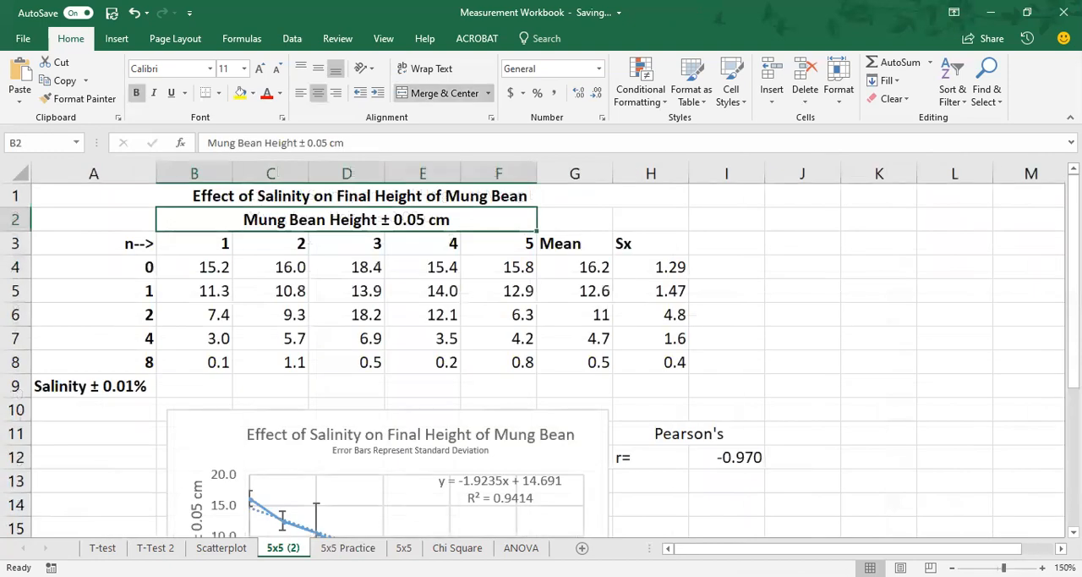
{"action": "left_click_drag", "start_coordinate": [88, 263], "coordinate": [118, 381]}
{"action": "key", "text": "ctrl+c"}
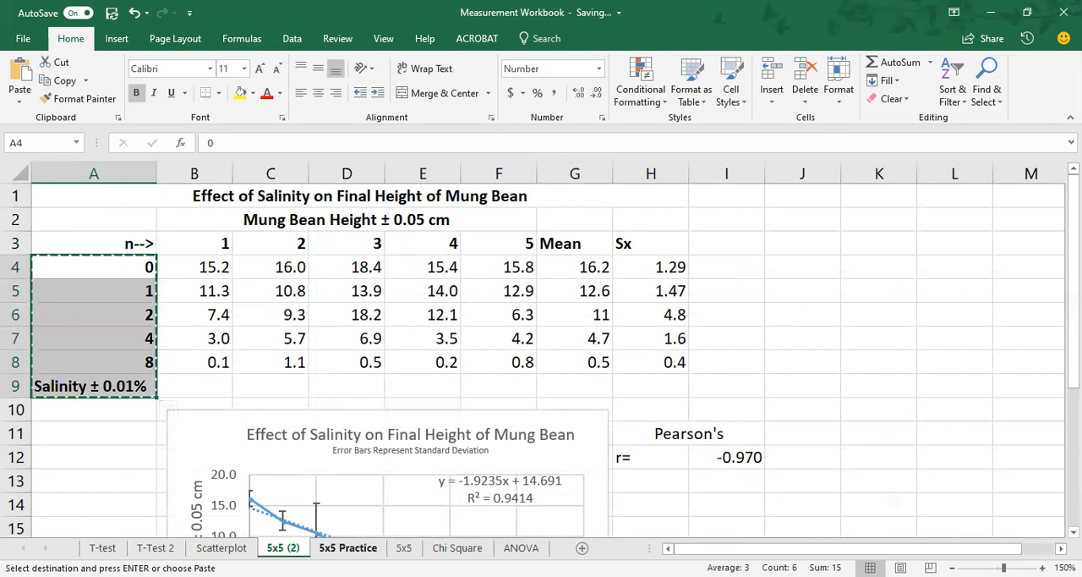
{"action": "left_click", "coordinate": [348, 548]}
{"action": "key", "text": "ctrl+v"}
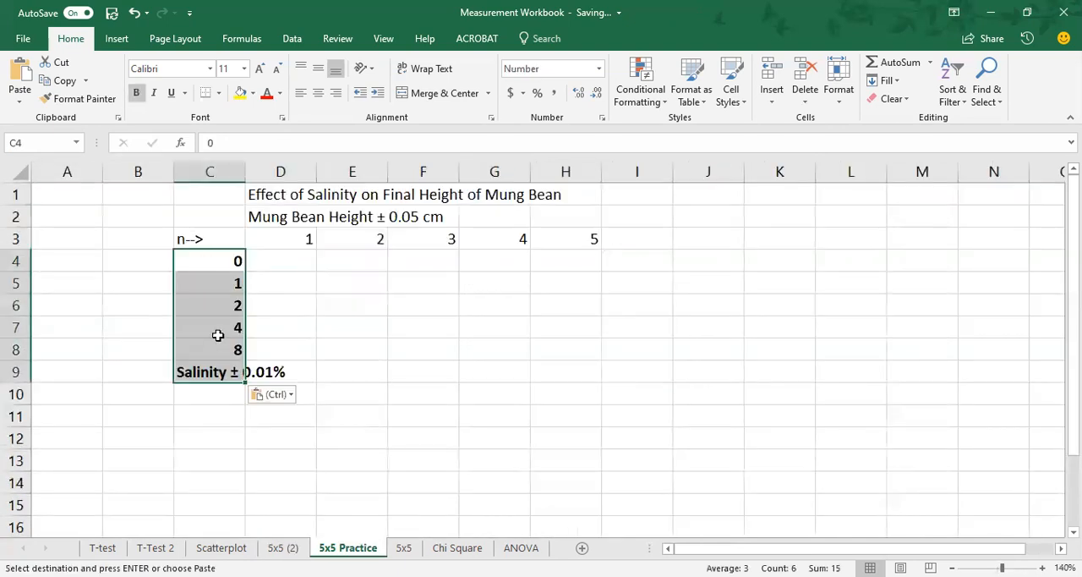
{"action": "left_click", "coordinate": [225, 239]}
{"action": "left_click_drag", "start_coordinate": [283, 239], "coordinate": [573, 243]}
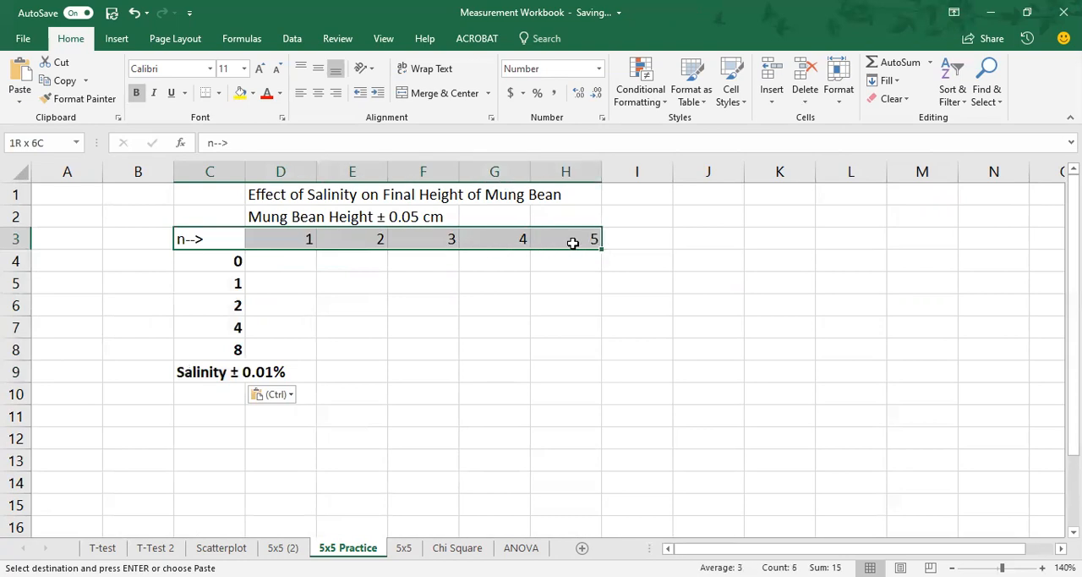
{"action": "left_click", "coordinate": [228, 256]}
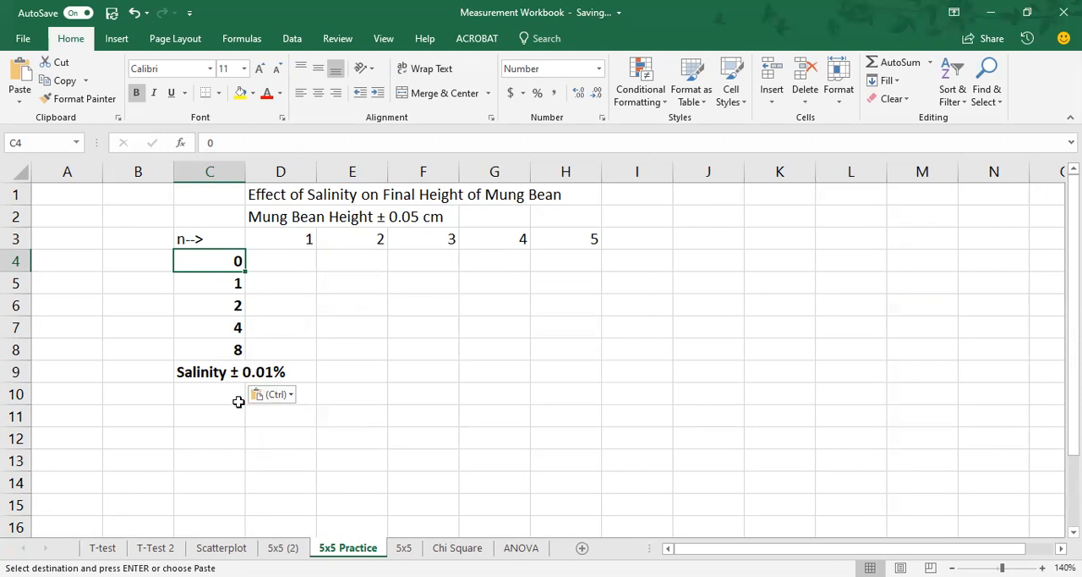
{"action": "left_click", "coordinate": [282, 547]}
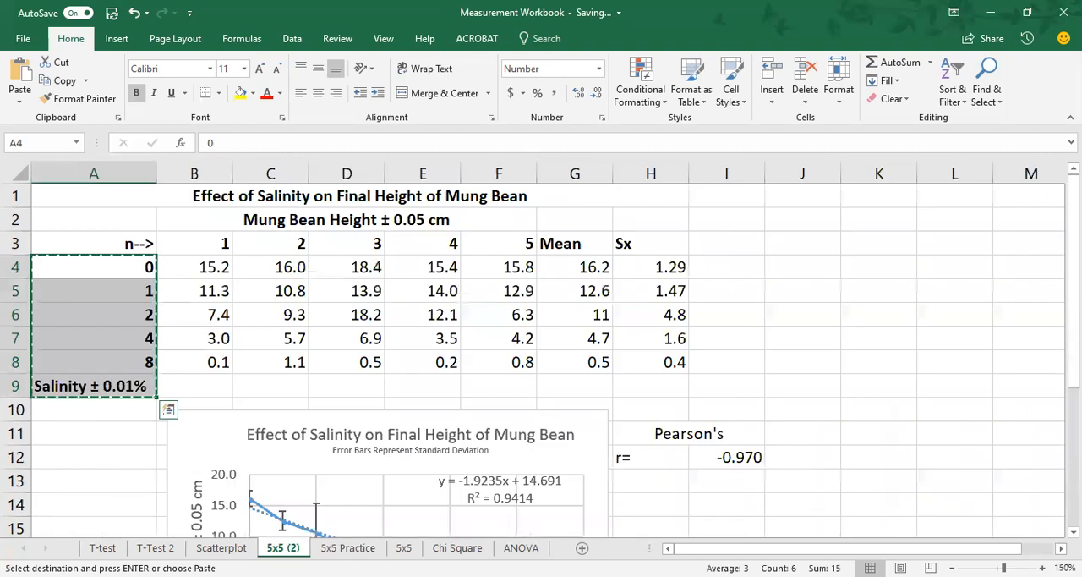
{"action": "left_click", "coordinate": [348, 547]}
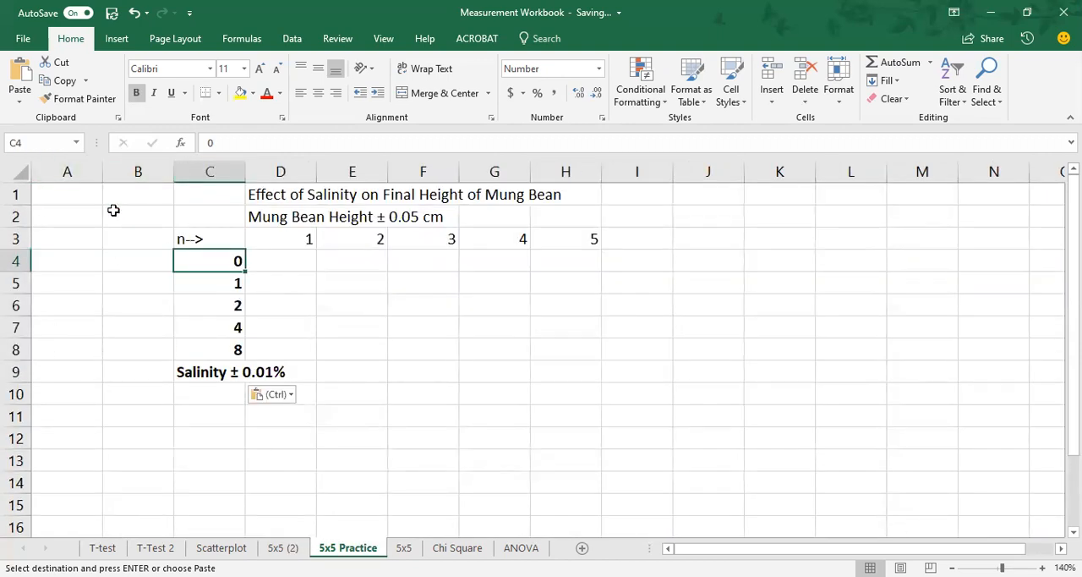
Step: Delete the empty columns A and B in front of the practice table
{"action": "left_click", "coordinate": [129, 259]}
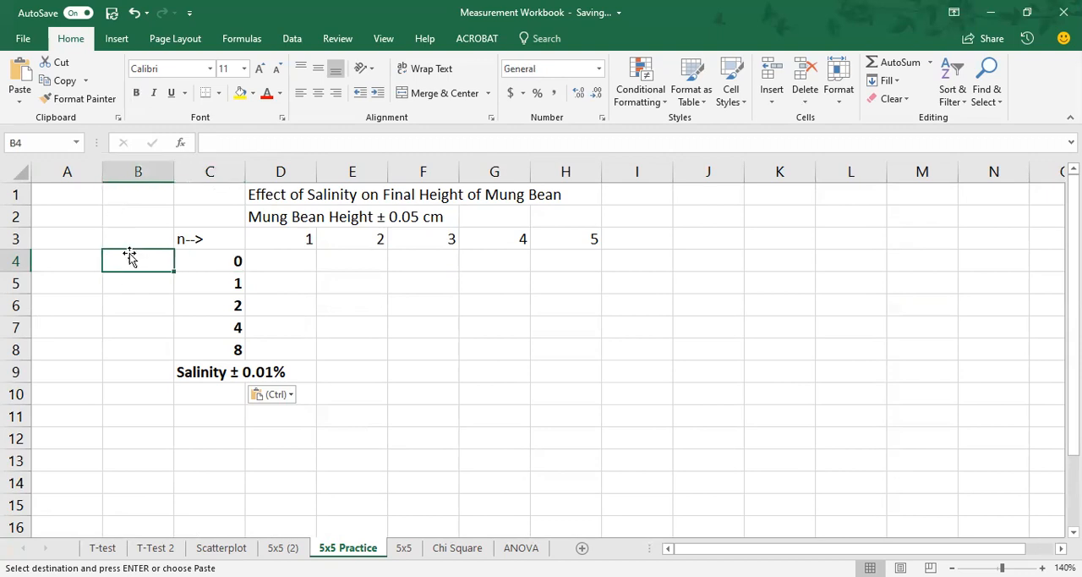
{"action": "left_click", "coordinate": [69, 172]}
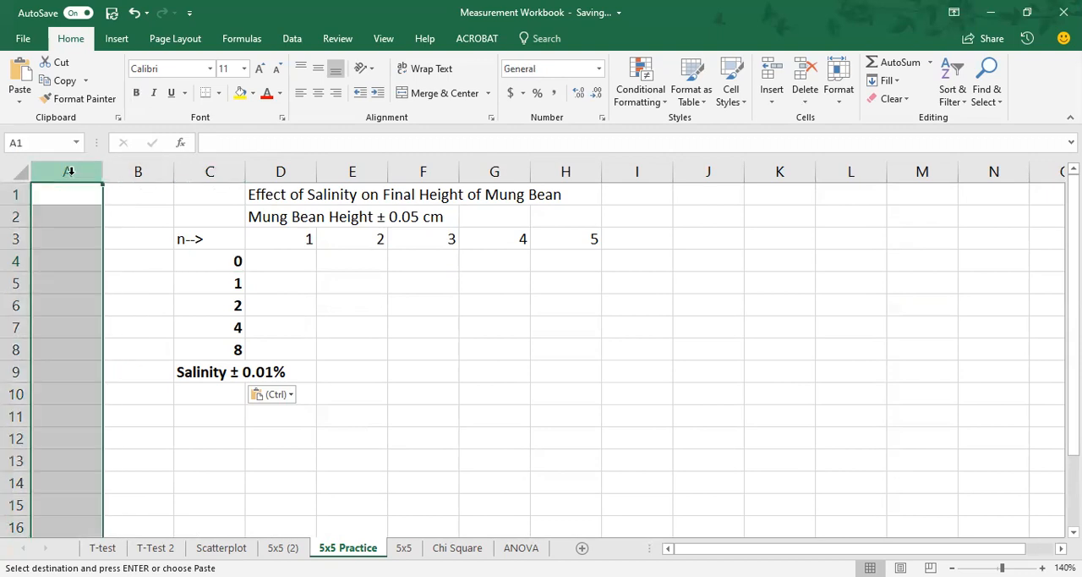
{"action": "left_click", "coordinate": [120, 171], "text": "shift"}
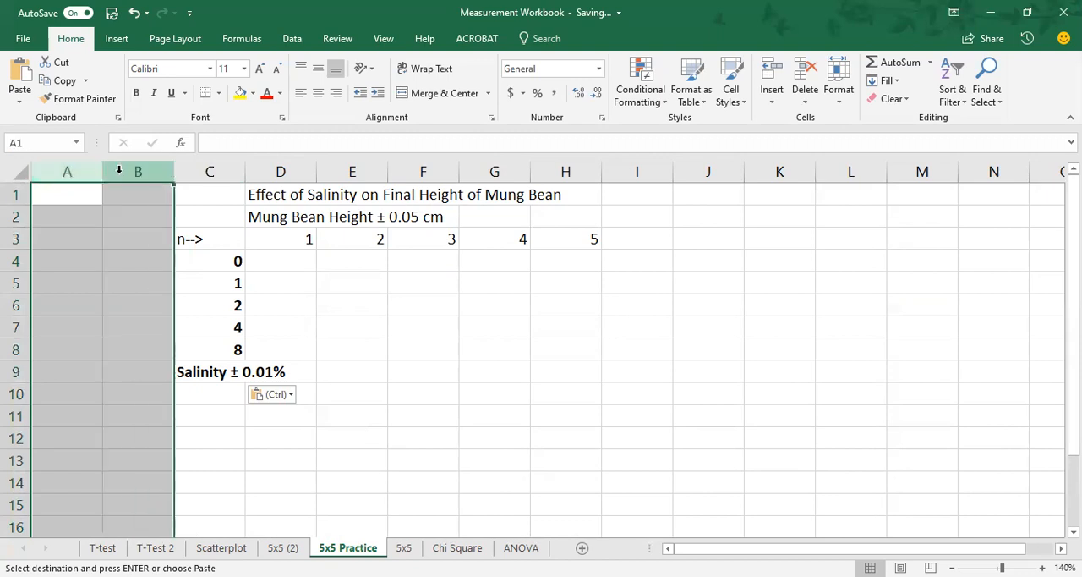
{"action": "right_click", "coordinate": [67, 172]}
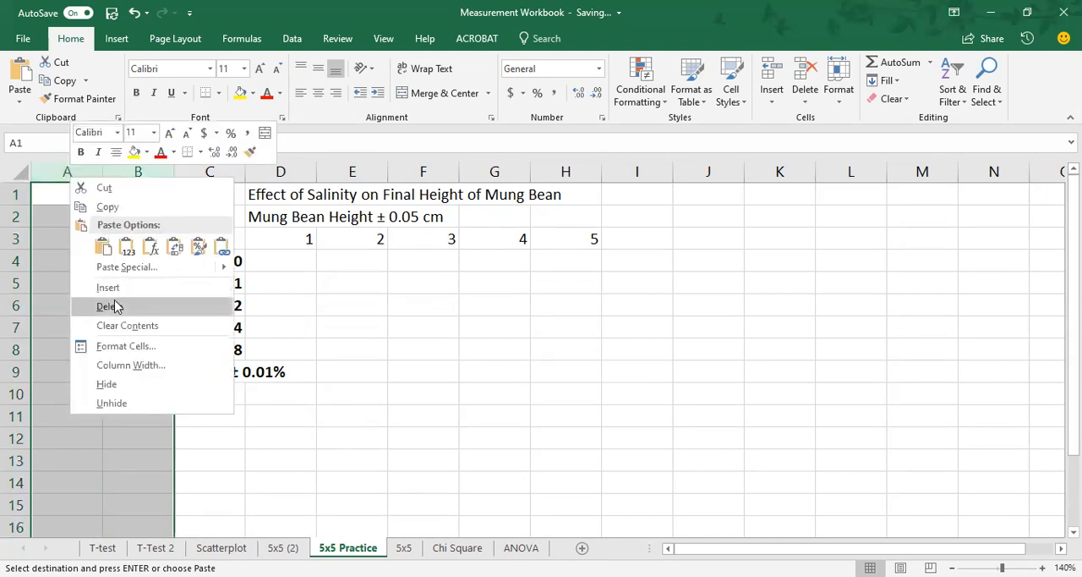
{"action": "left_click", "coordinate": [116, 306]}
{"action": "left_click", "coordinate": [225, 310]}
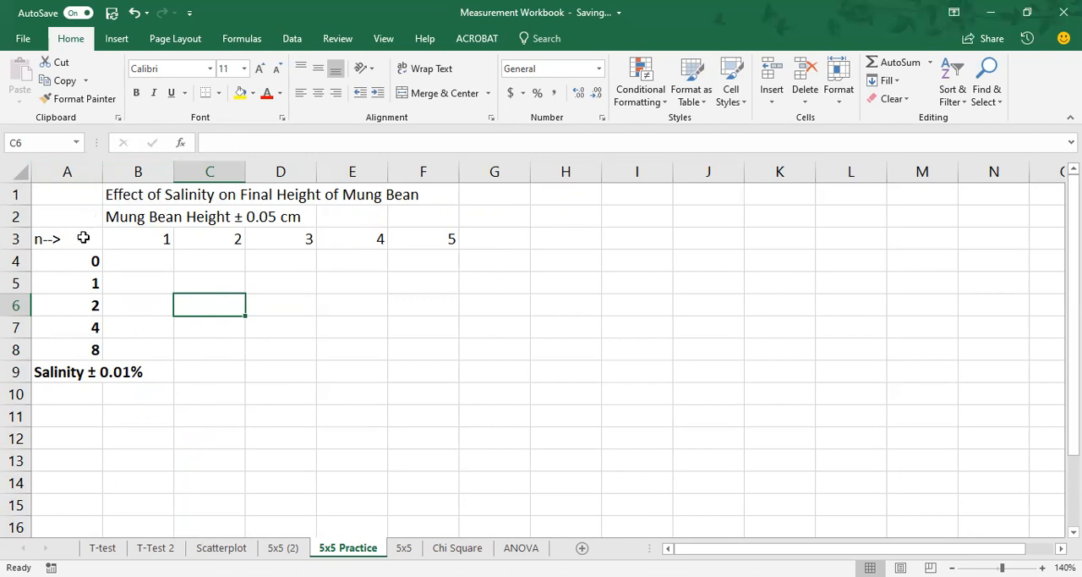
Step: Add the column headings "Mean" in G3 and "Sx" in H3 of 5x5 Practice, following the layout of 5x5 (2)
{"action": "left_click", "coordinate": [282, 547]}
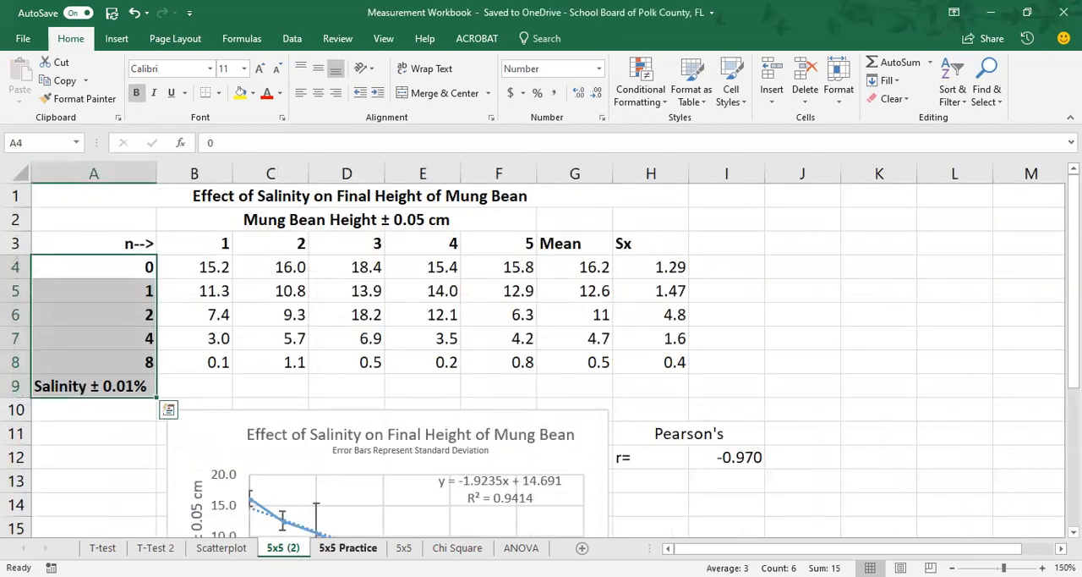
{"action": "left_click", "coordinate": [348, 548]}
{"action": "left_click", "coordinate": [510, 239]}
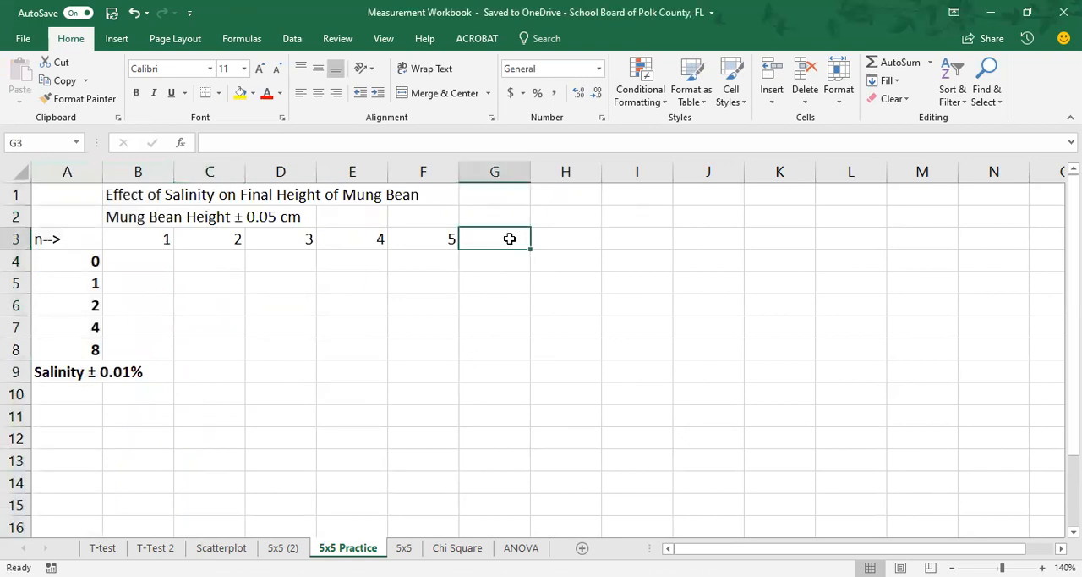
{"action": "type", "text": "Mean"}
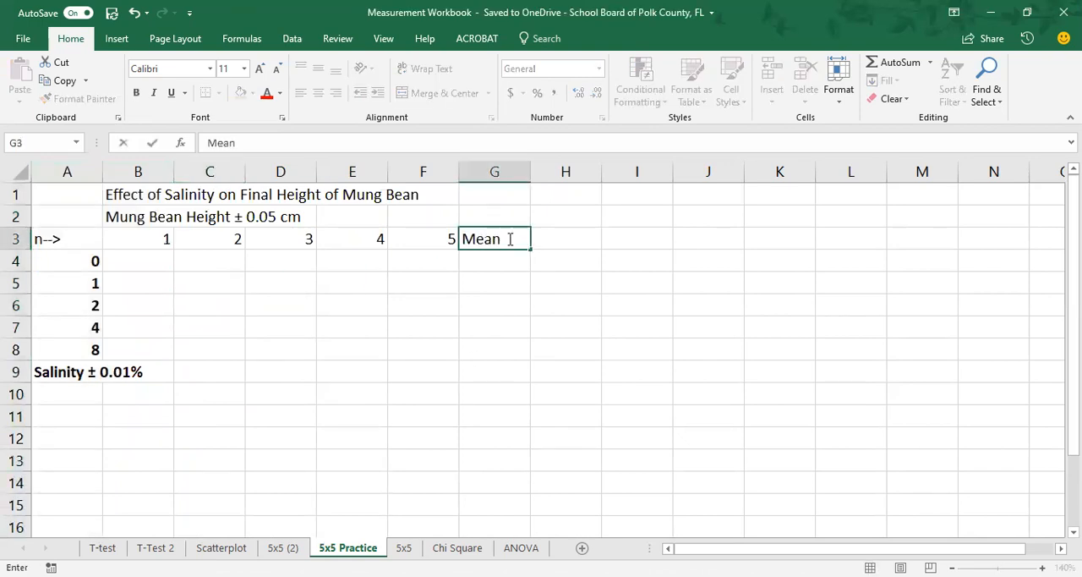
{"action": "key", "text": "Tab"}
{"action": "type", "text": "Sx"}
{"action": "key", "text": "Return"}
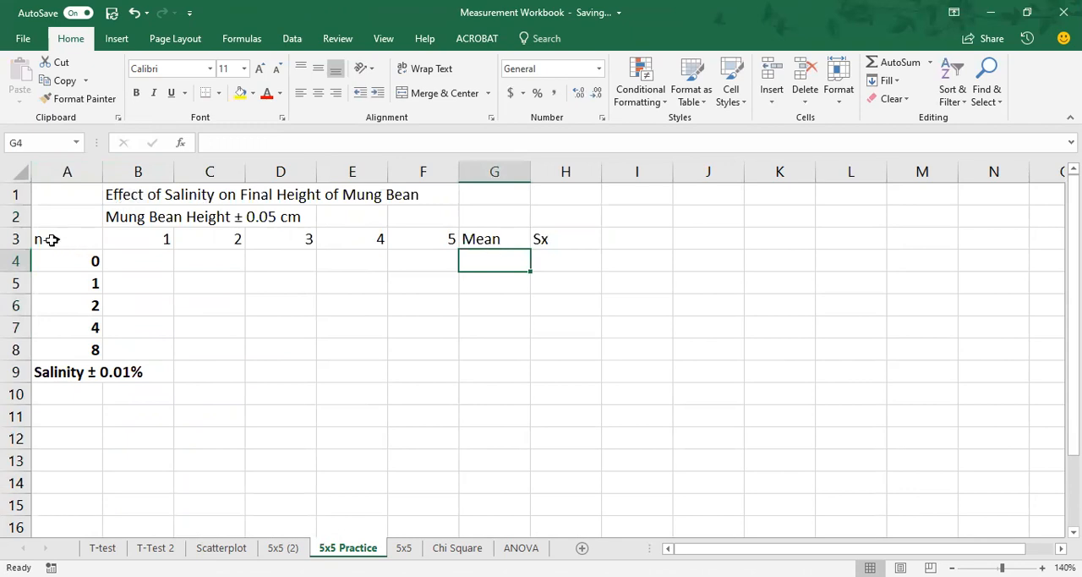
Step: Bold the table title in B1, the height heading in B2 and the header row A3:H3
{"action": "left_click_drag", "start_coordinate": [52, 239], "coordinate": [561, 189]}
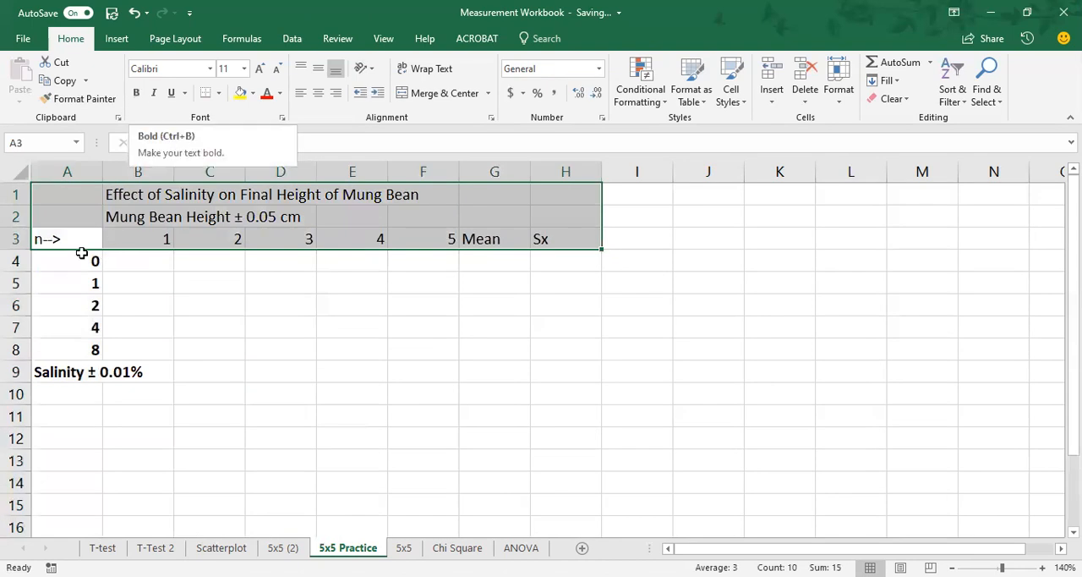
{"action": "left_click", "coordinate": [371, 284]}
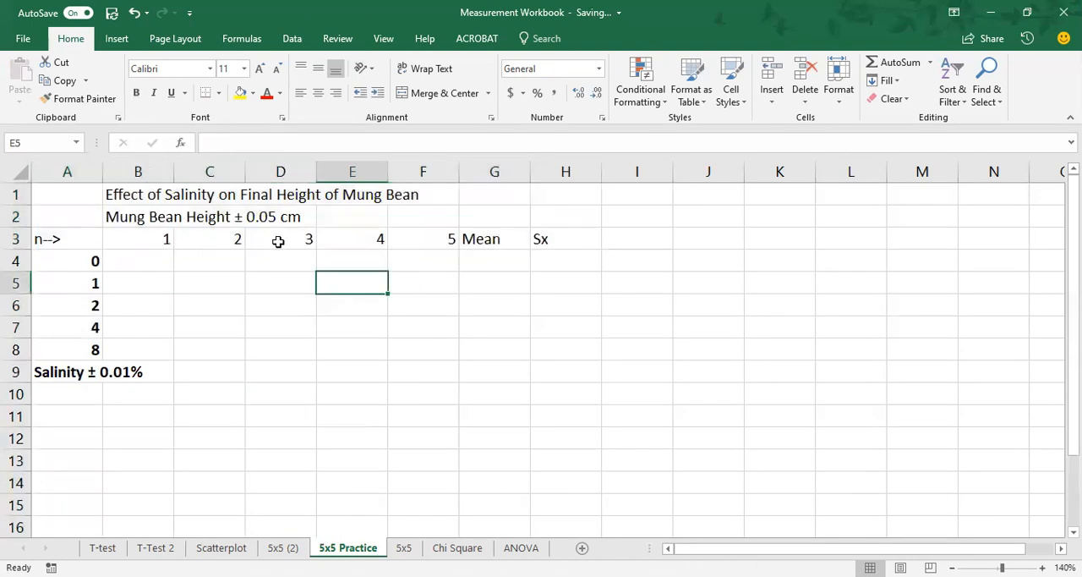
{"action": "left_click", "coordinate": [146, 196]}
{"action": "left_click_drag", "start_coordinate": [146, 196], "coordinate": [554, 238]}
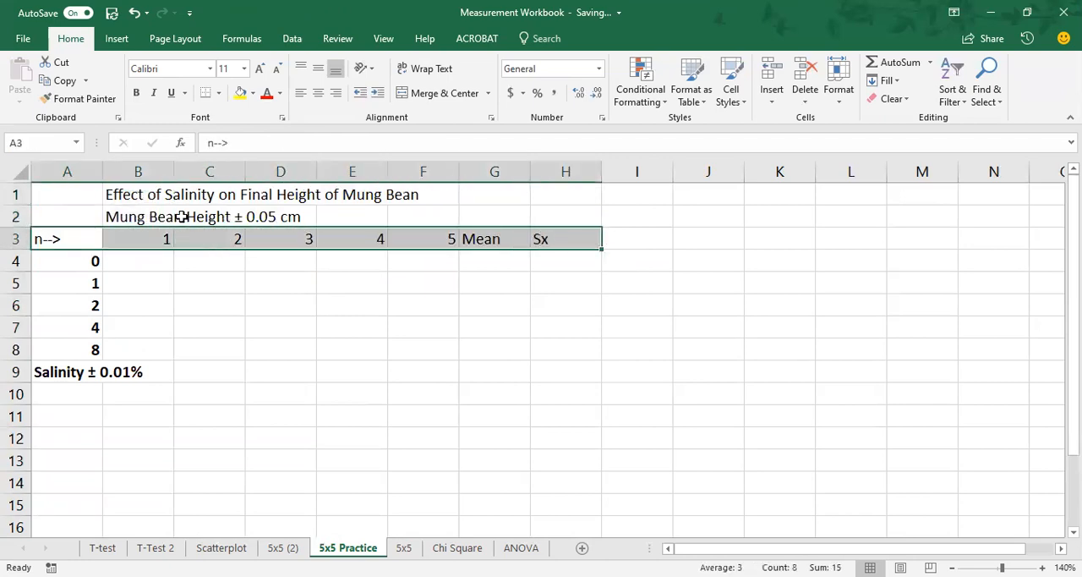
{"action": "left_click", "coordinate": [138, 195], "text": "ctrl"}
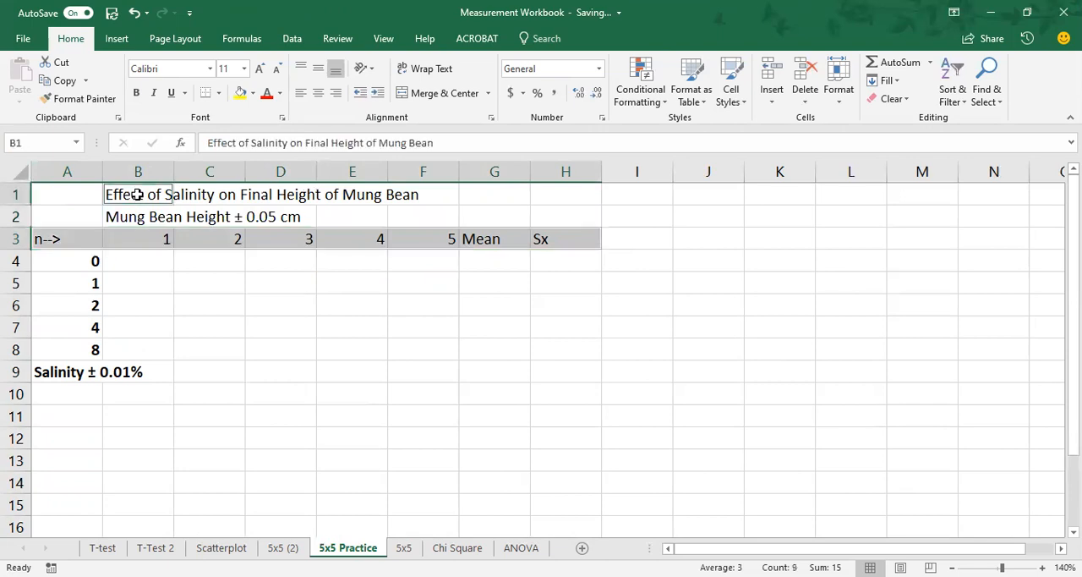
{"action": "left_click_drag", "start_coordinate": [138, 194], "coordinate": [137, 209]}
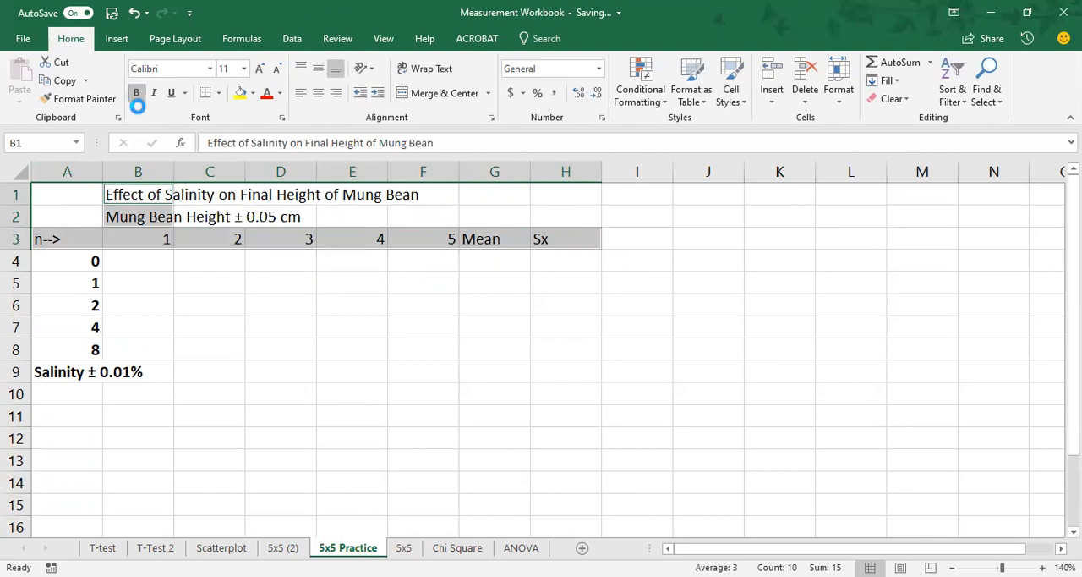
{"action": "left_click", "coordinate": [136, 93]}
Step: Merge and center the table title across A1:H1 and the "Mung Bean Height ± 0.05 cm" heading across B2:F2, as in 5x5 (2)
{"action": "left_click", "coordinate": [193, 196]}
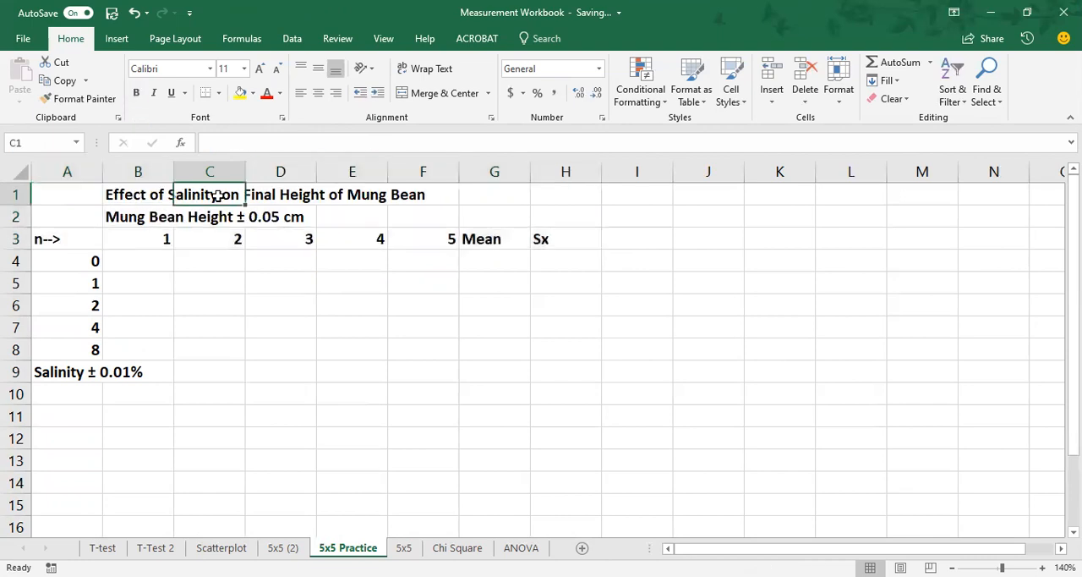
{"action": "left_click", "coordinate": [213, 216]}
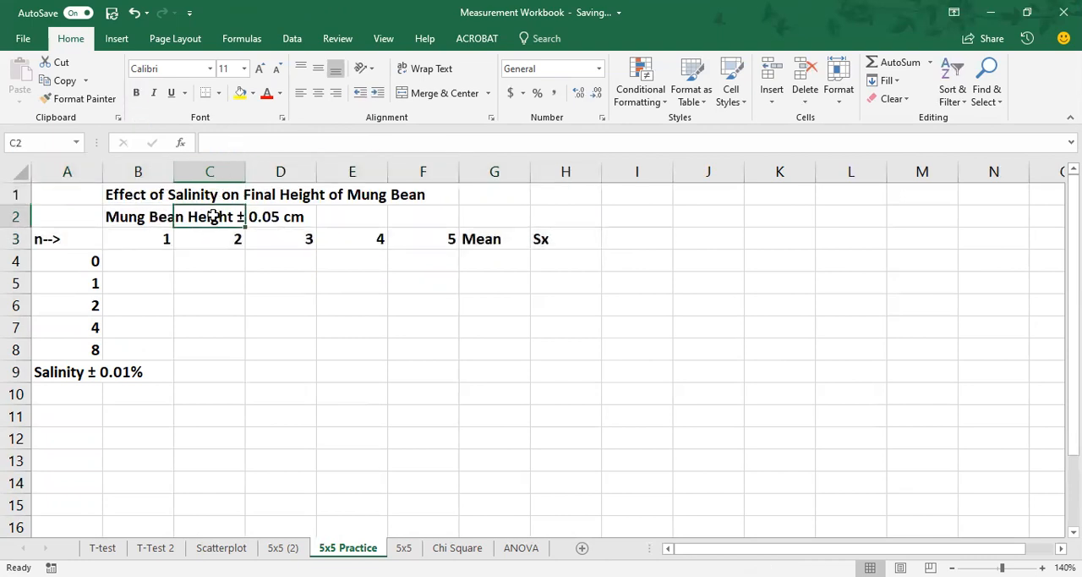
{"action": "left_click", "coordinate": [222, 306]}
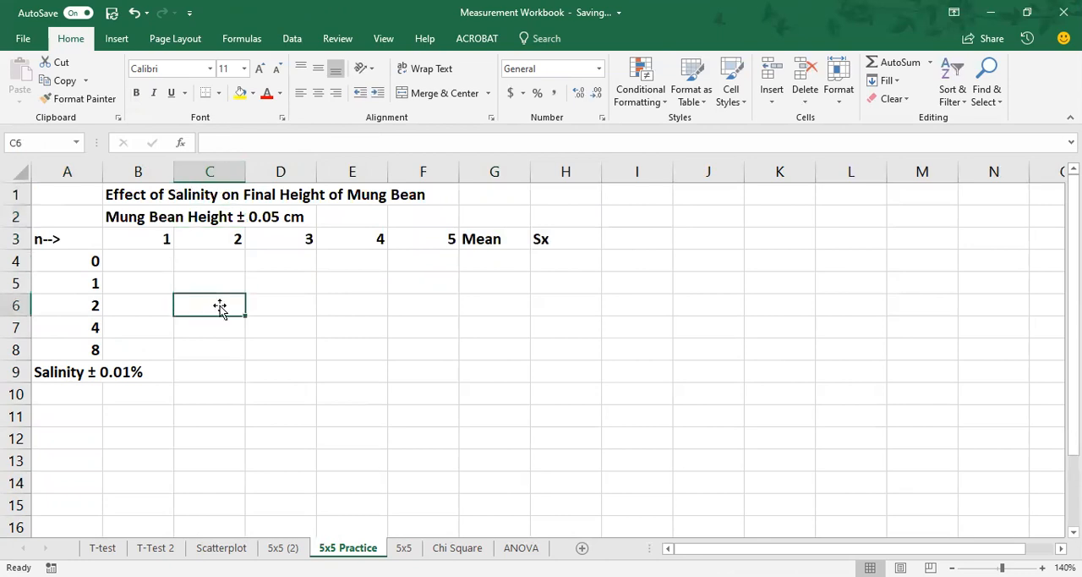
{"action": "left_click", "coordinate": [283, 548]}
{"action": "left_click", "coordinate": [264, 197]}
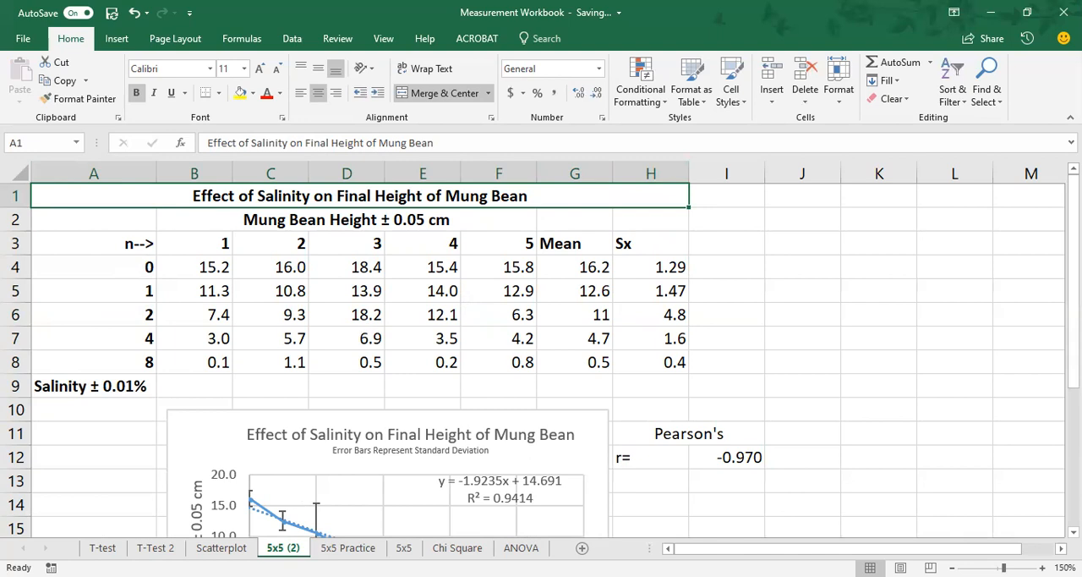
{"action": "left_click", "coordinate": [348, 547]}
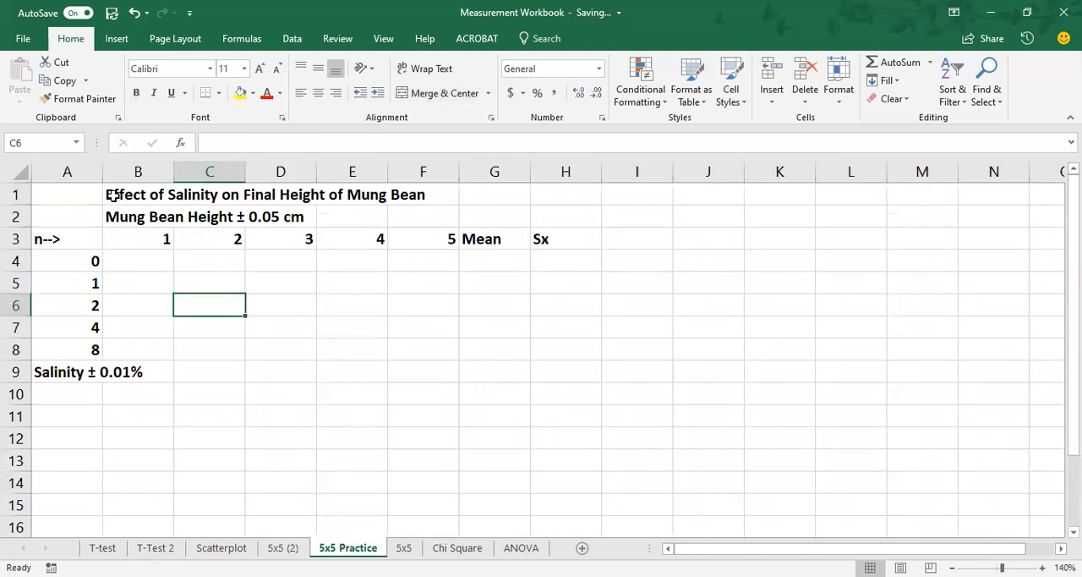
{"action": "left_click", "coordinate": [83, 194]}
{"action": "left_click_drag", "start_coordinate": [83, 194], "coordinate": [558, 195]}
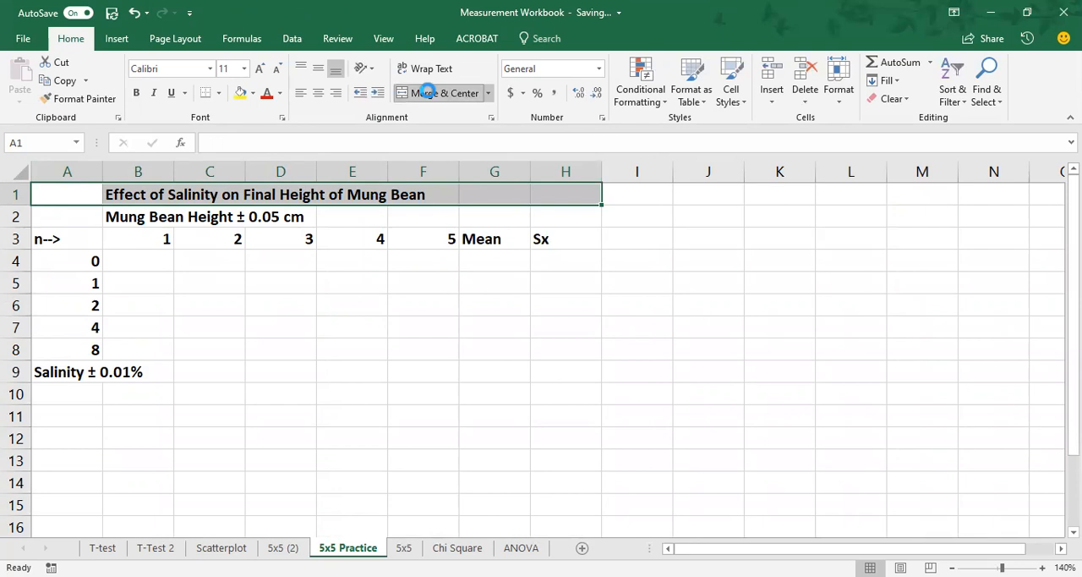
{"action": "left_click", "coordinate": [429, 94]}
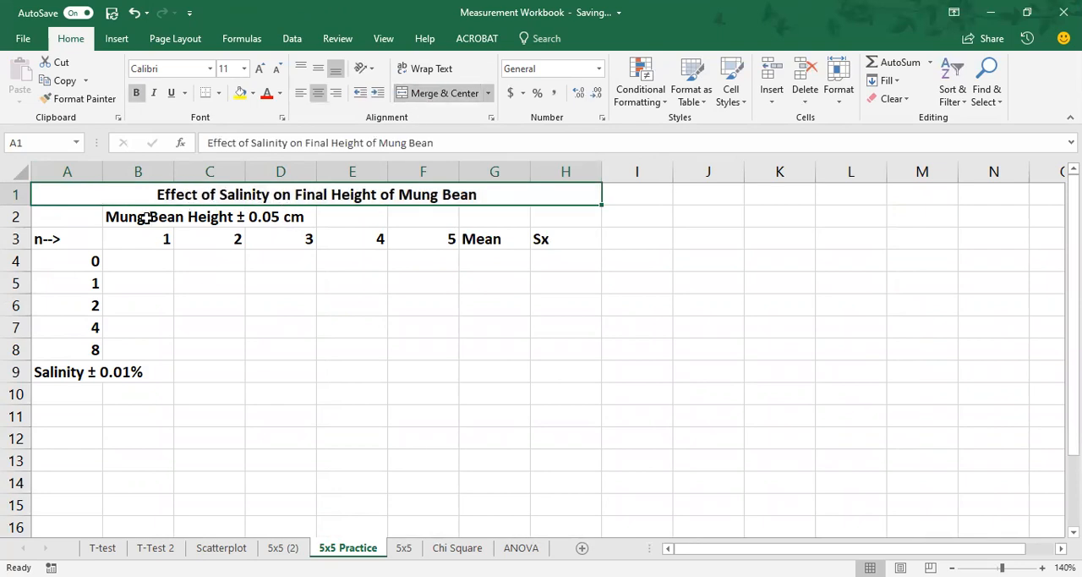
{"action": "left_click_drag", "start_coordinate": [144, 218], "coordinate": [425, 218]}
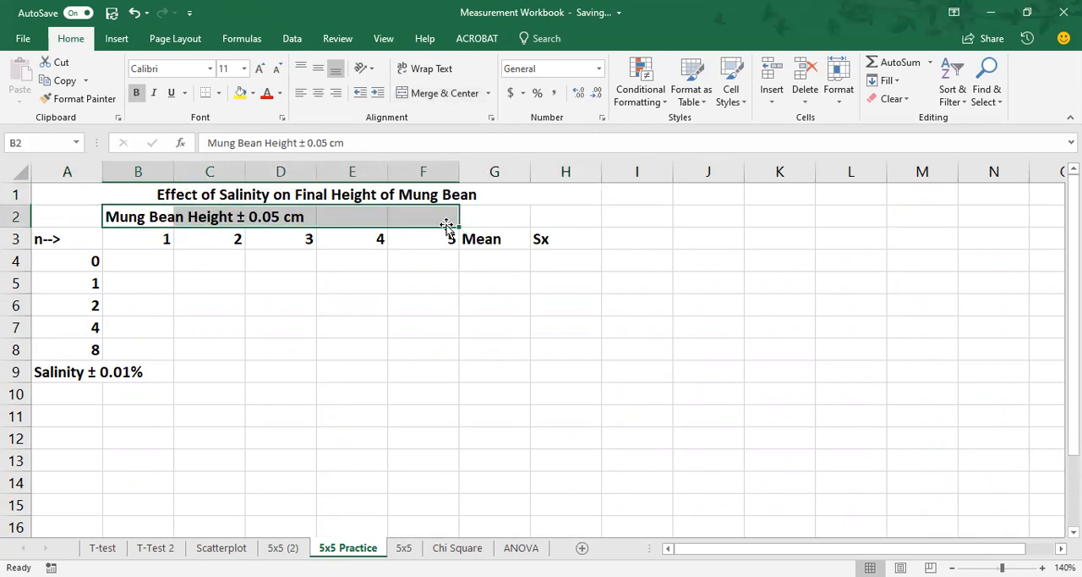
{"action": "left_click", "coordinate": [435, 95]}
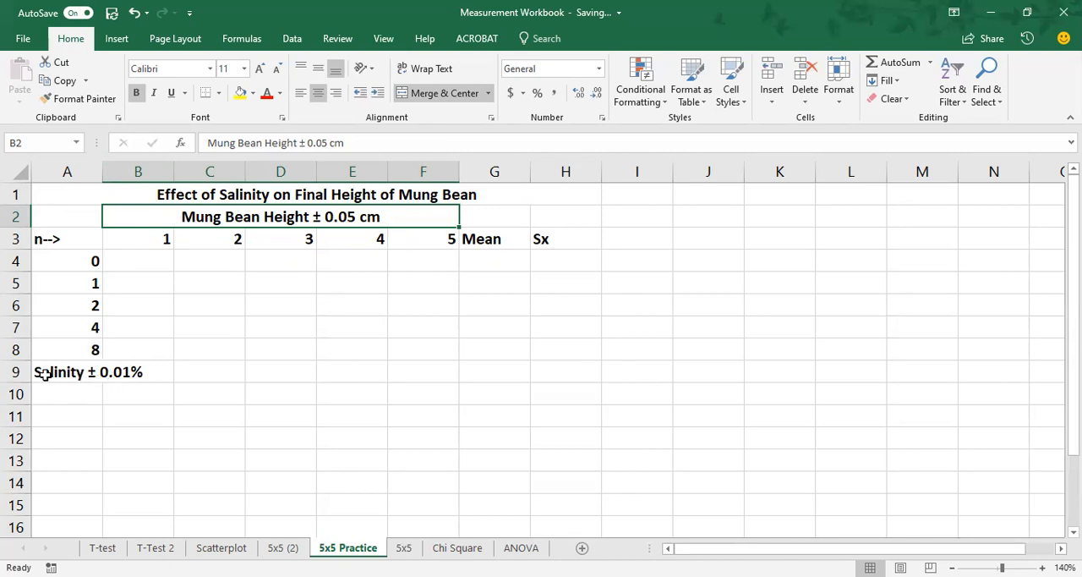
Step: Autofit column A so its width matches the "Salinity ± 0.01%" label in A9
{"action": "left_click_drag", "start_coordinate": [44, 374], "coordinate": [144, 369]}
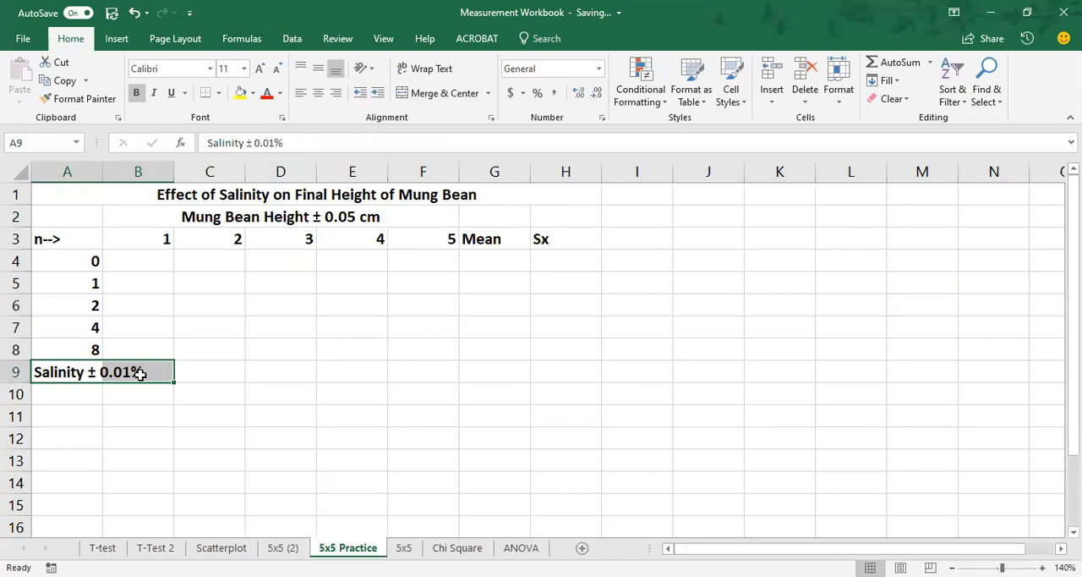
{"action": "left_click", "coordinate": [73, 373]}
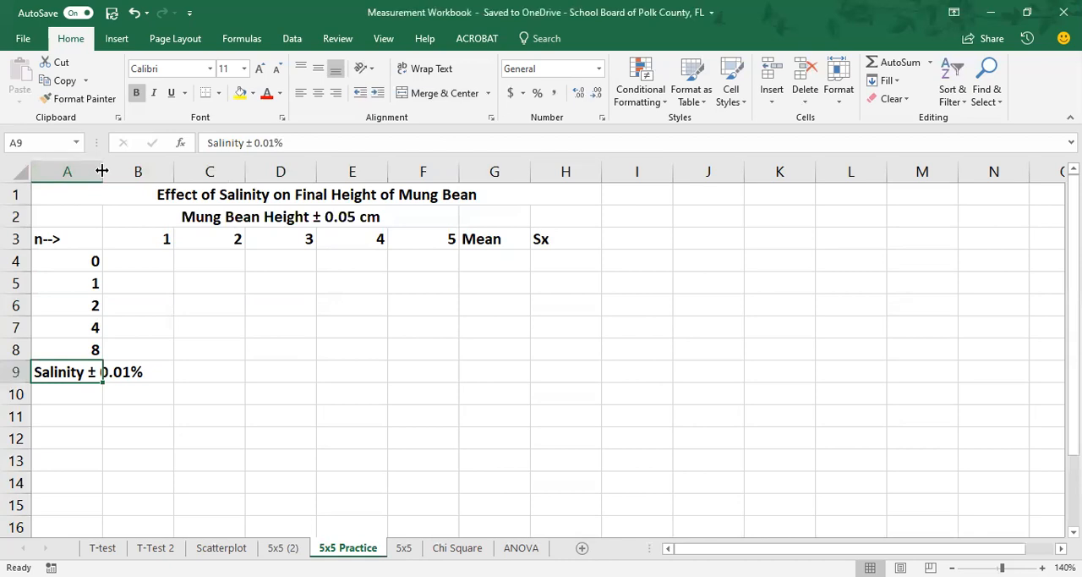
{"action": "double_click", "coordinate": [103, 166]}
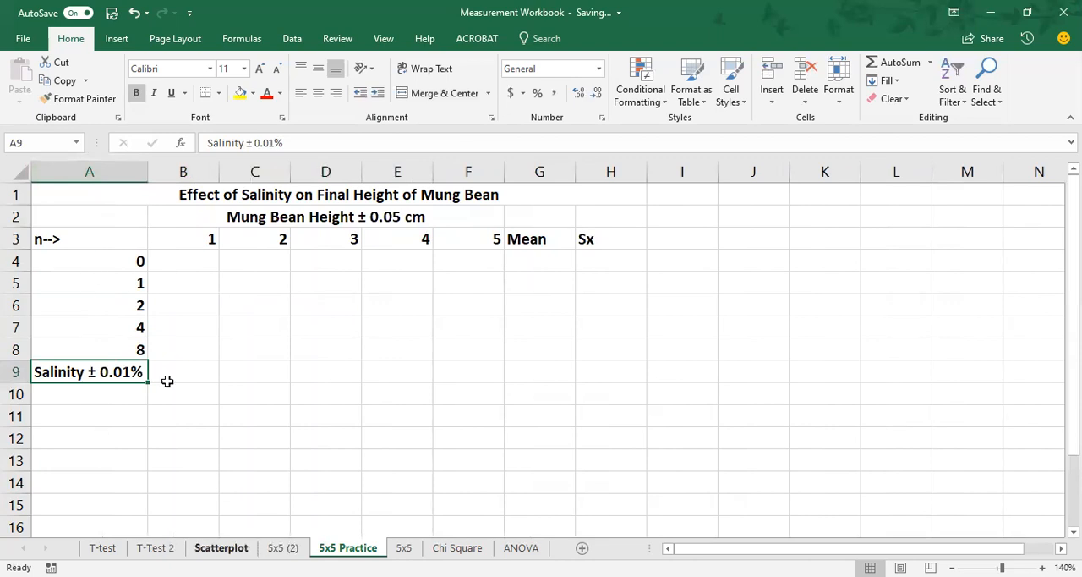
Step: Try autofitting all columns of the sheet to their contents and undo the change
{"action": "left_click", "coordinate": [21, 171]}
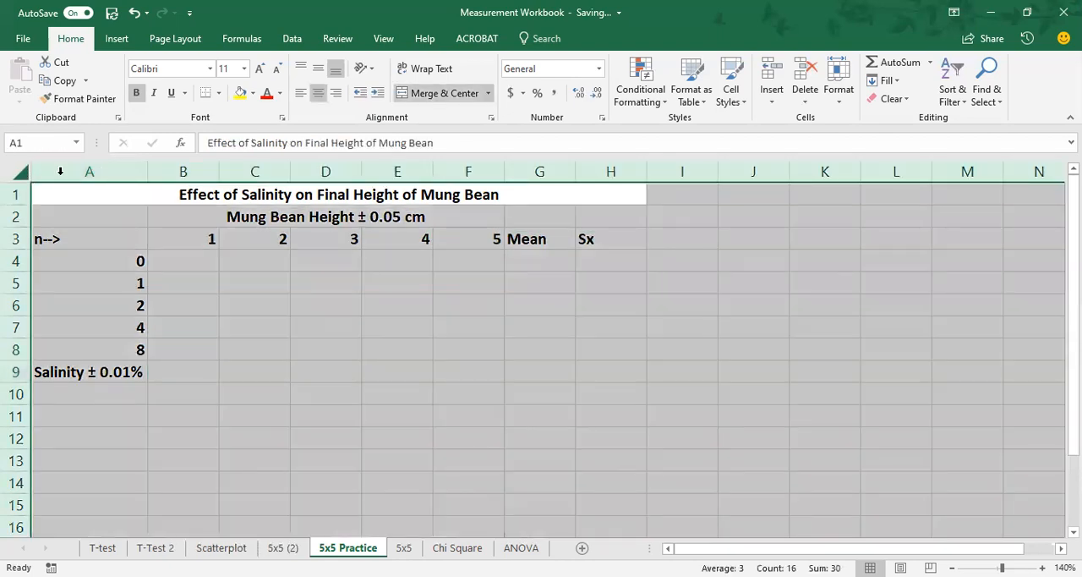
{"action": "double_click", "coordinate": [149, 172]}
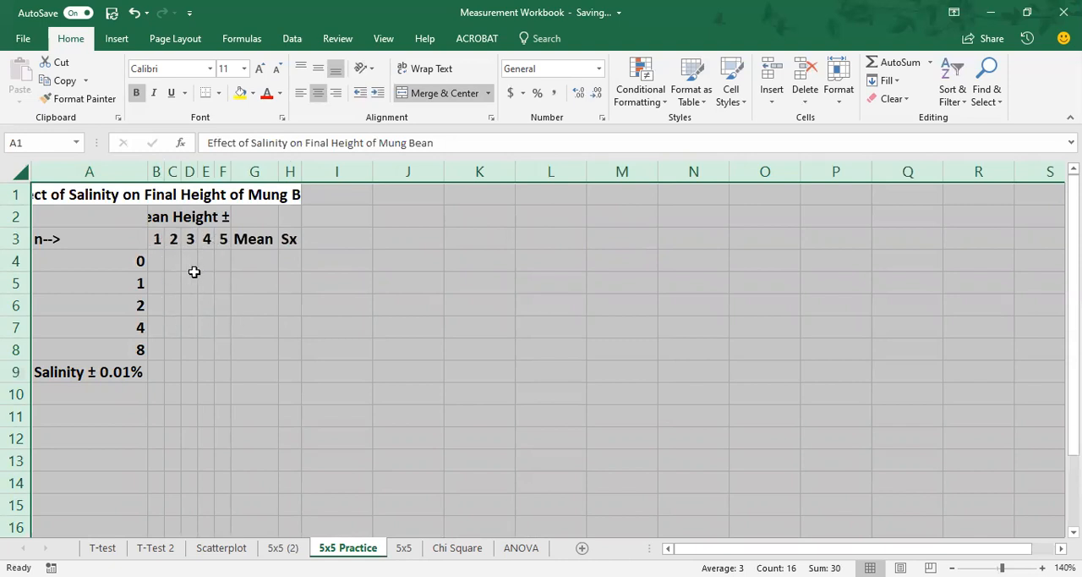
{"action": "left_click", "coordinate": [132, 14]}
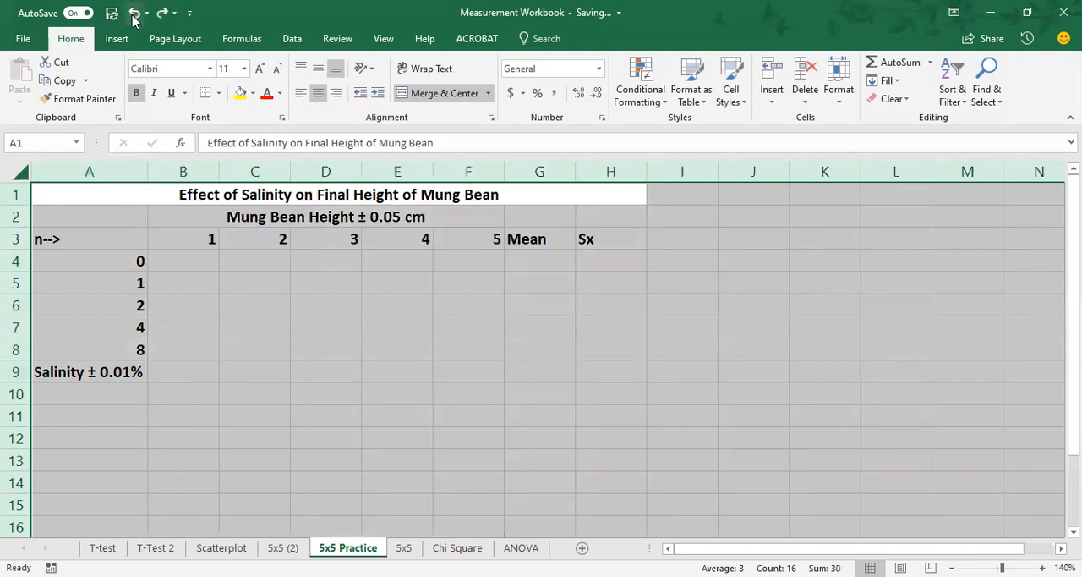
{"action": "left_click", "coordinate": [341, 285]}
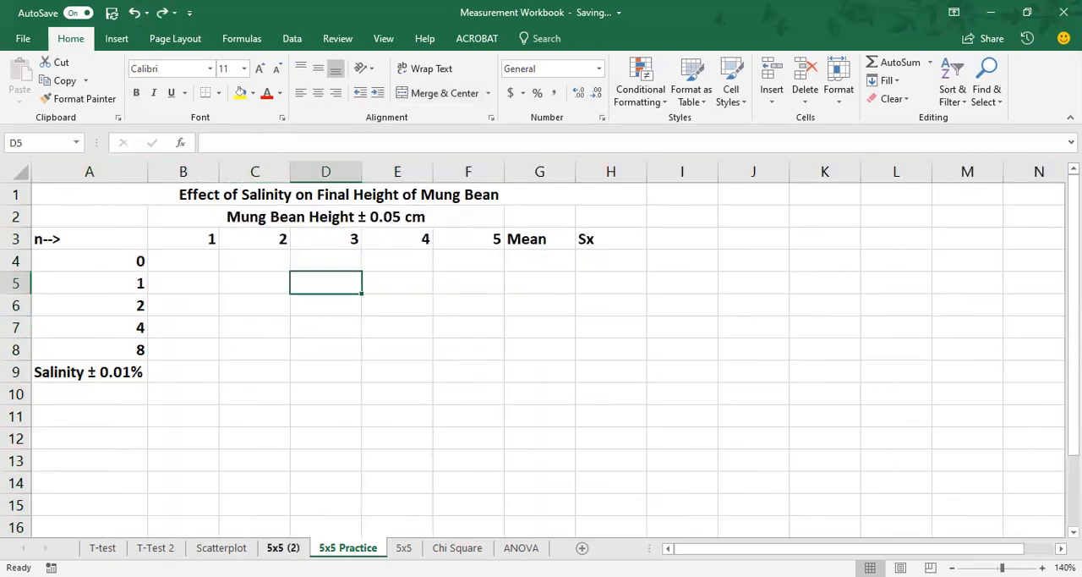
Step: Copy the height measurements from B4:F8 of 5x5 (2) into B4:F8 of 5x5 Practice
{"action": "left_click", "coordinate": [283, 547]}
{"action": "left_click_drag", "start_coordinate": [209, 265], "coordinate": [496, 361]}
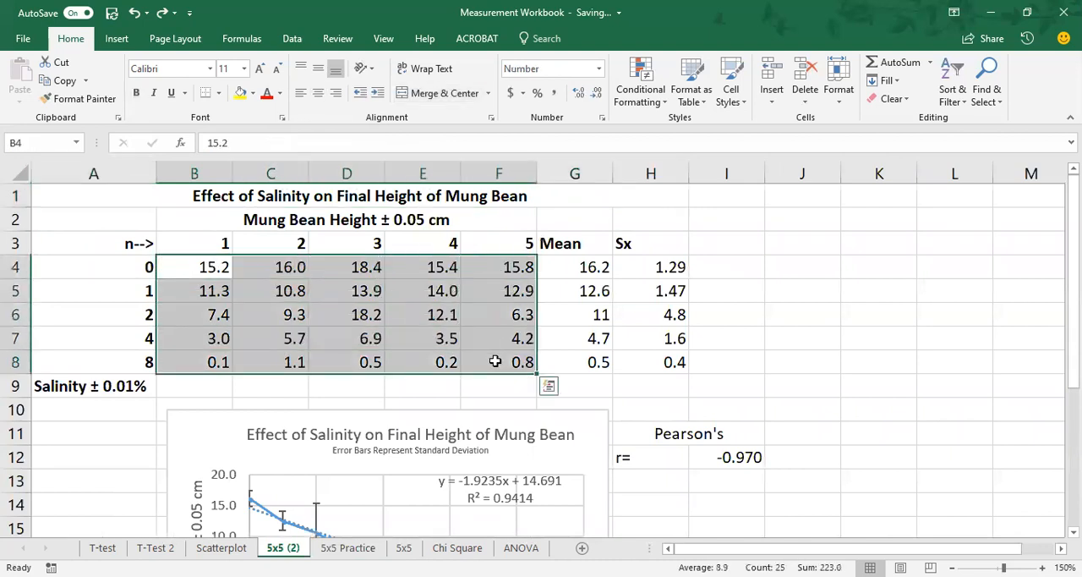
{"action": "key", "text": "ctrl+c"}
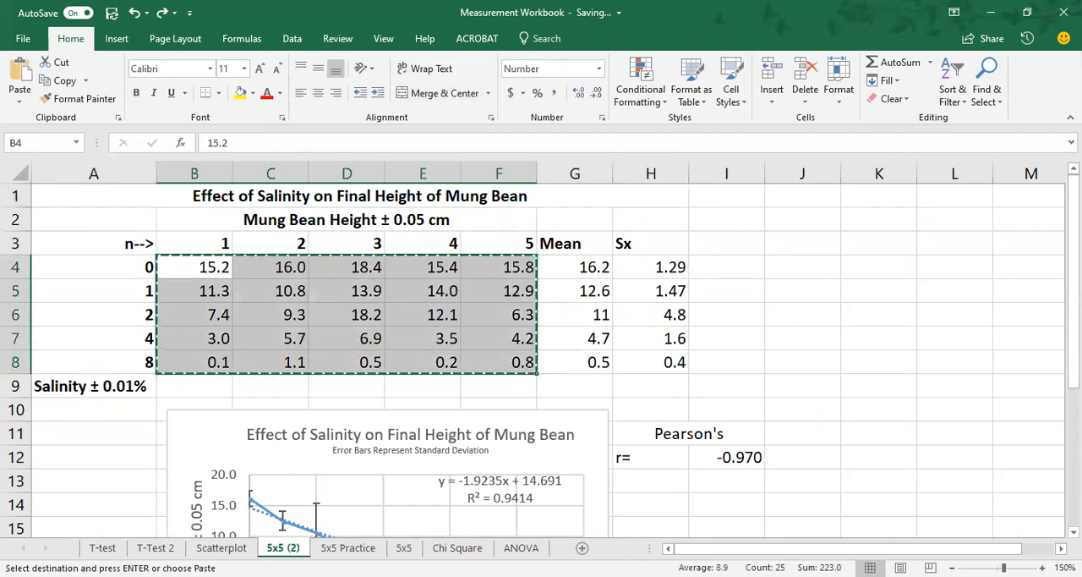
{"action": "left_click", "coordinate": [348, 547]}
{"action": "left_click", "coordinate": [195, 260]}
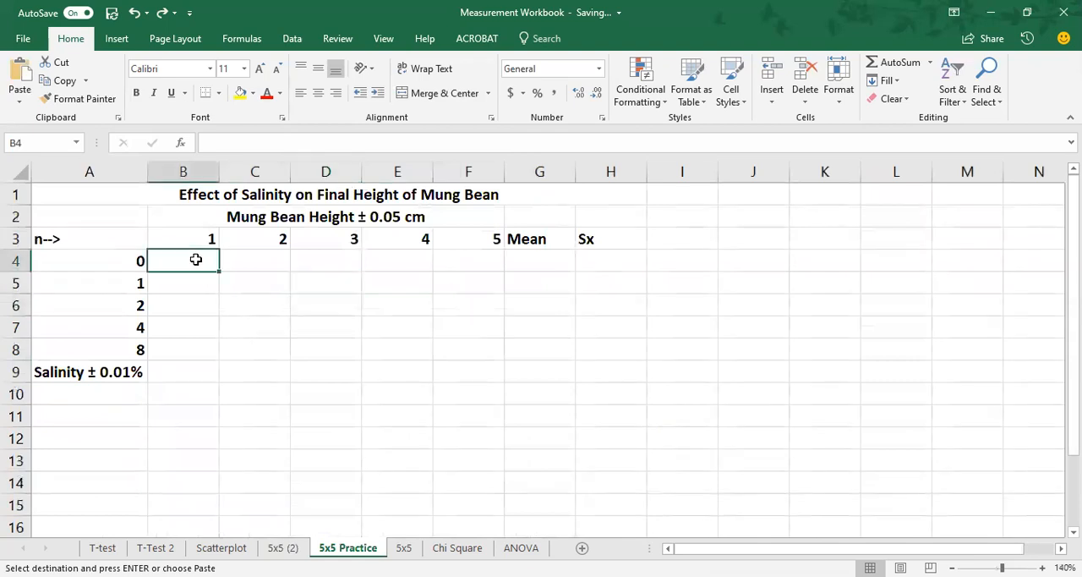
{"action": "key", "text": "ctrl+v"}
{"action": "left_click", "coordinate": [437, 388]}
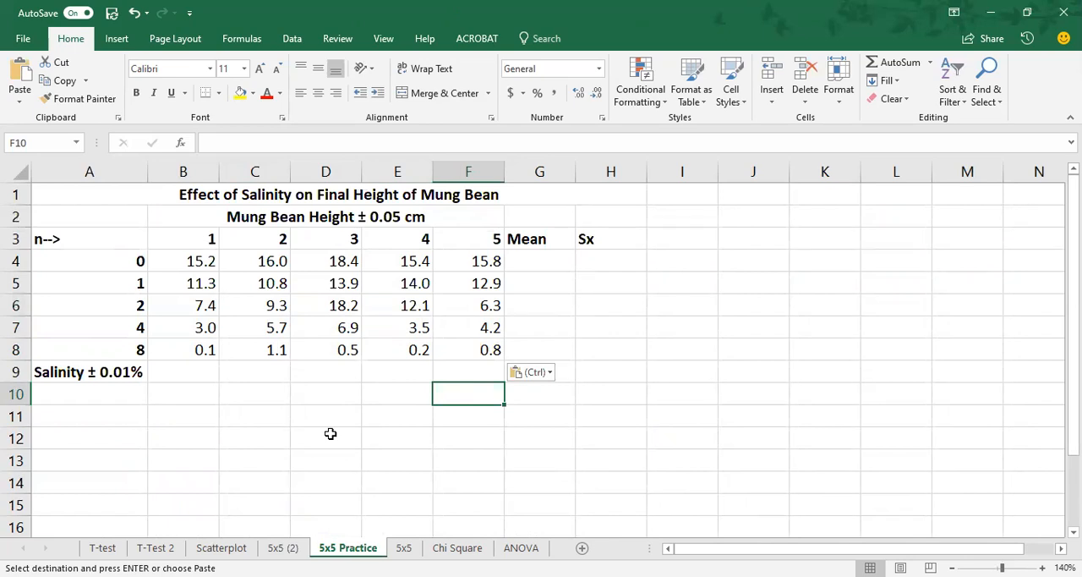
Step: Reduce the whole-number heights in B7, C4 and E5 to zero decimal places, showing 3, 16 and 14
{"action": "left_click", "coordinate": [208, 331]}
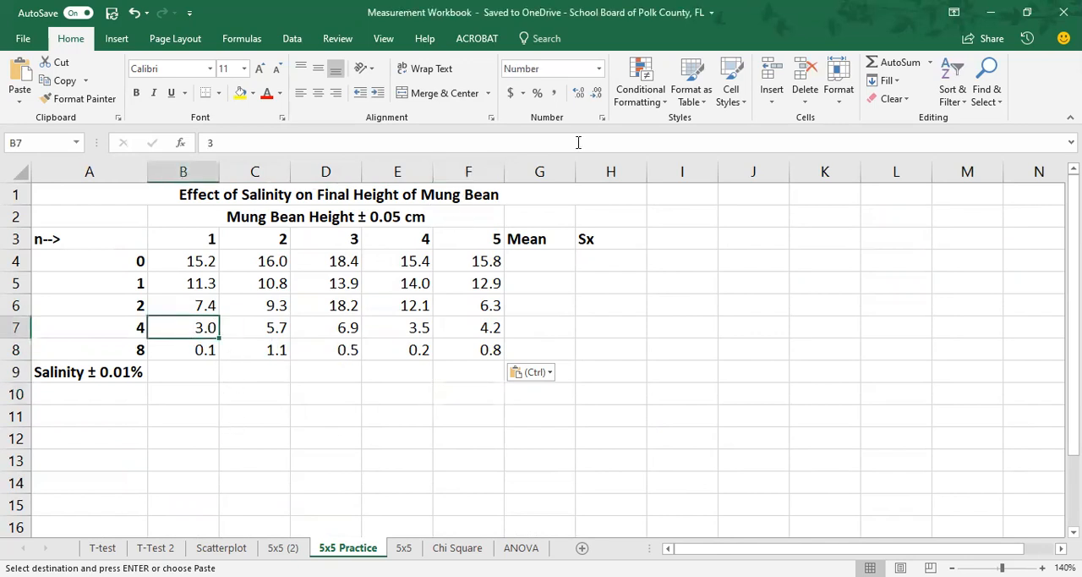
{"action": "left_click", "coordinate": [597, 93]}
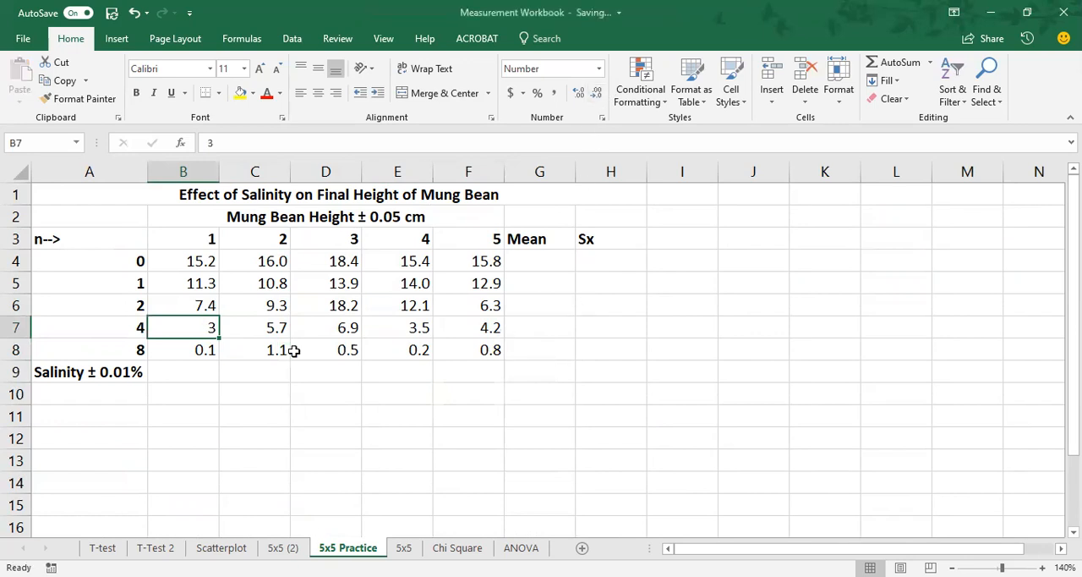
{"action": "left_click", "coordinate": [274, 262]}
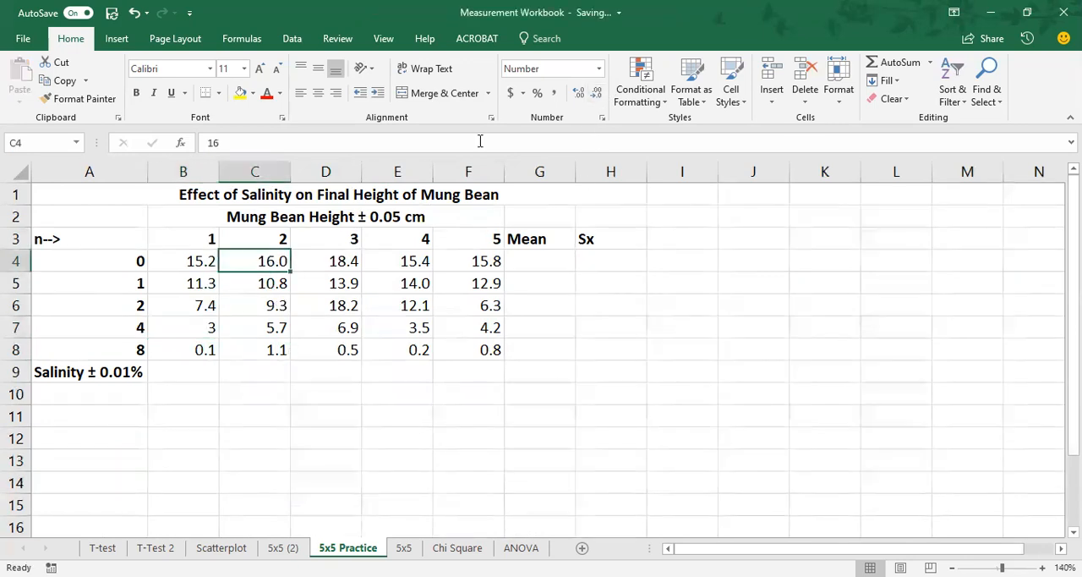
{"action": "left_click", "coordinate": [597, 92]}
{"action": "left_click", "coordinate": [398, 284]}
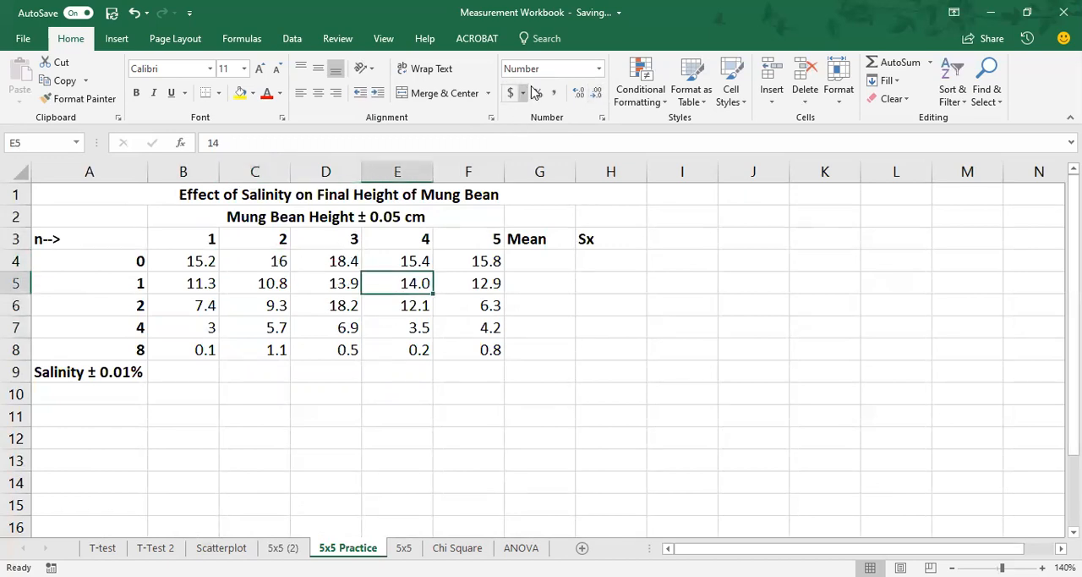
{"action": "left_click", "coordinate": [596, 92]}
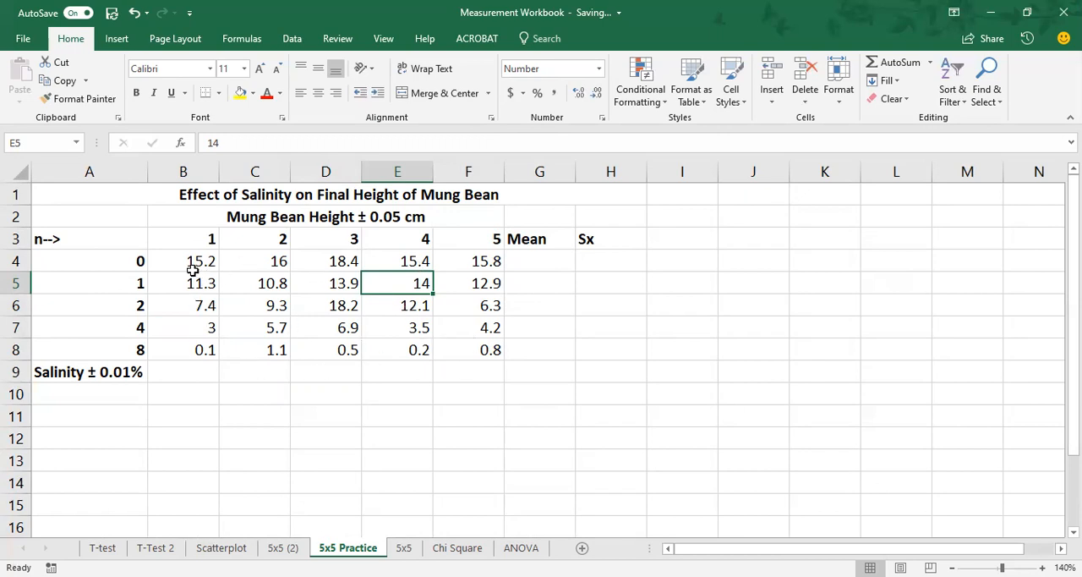
Step: Show the heights in B4:F8 with one decimal place using Increase Decimal and Decrease Decimal
{"action": "left_click_drag", "start_coordinate": [192, 264], "coordinate": [462, 350]}
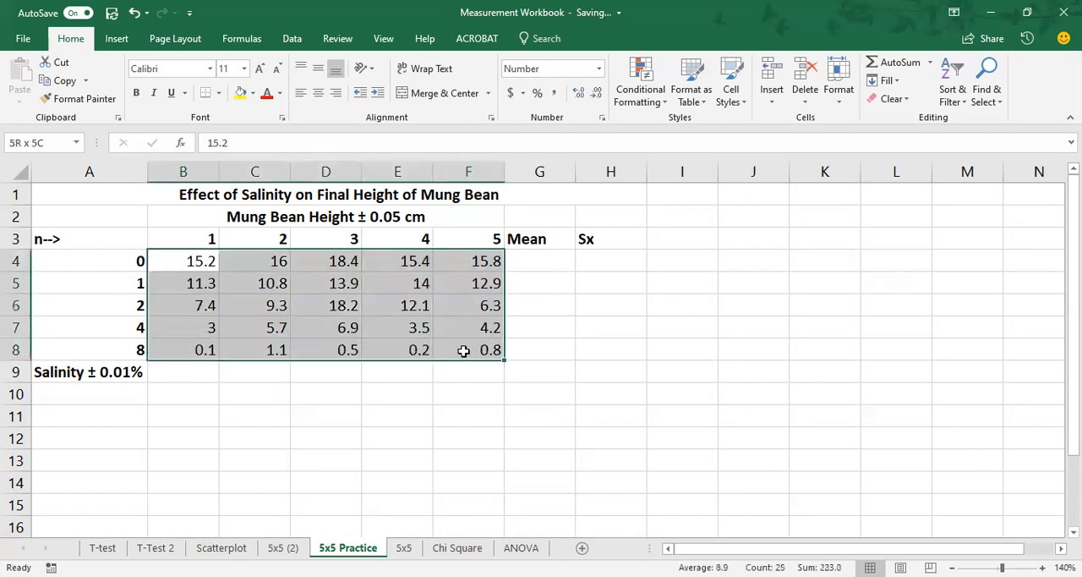
{"action": "left_click", "coordinate": [579, 95]}
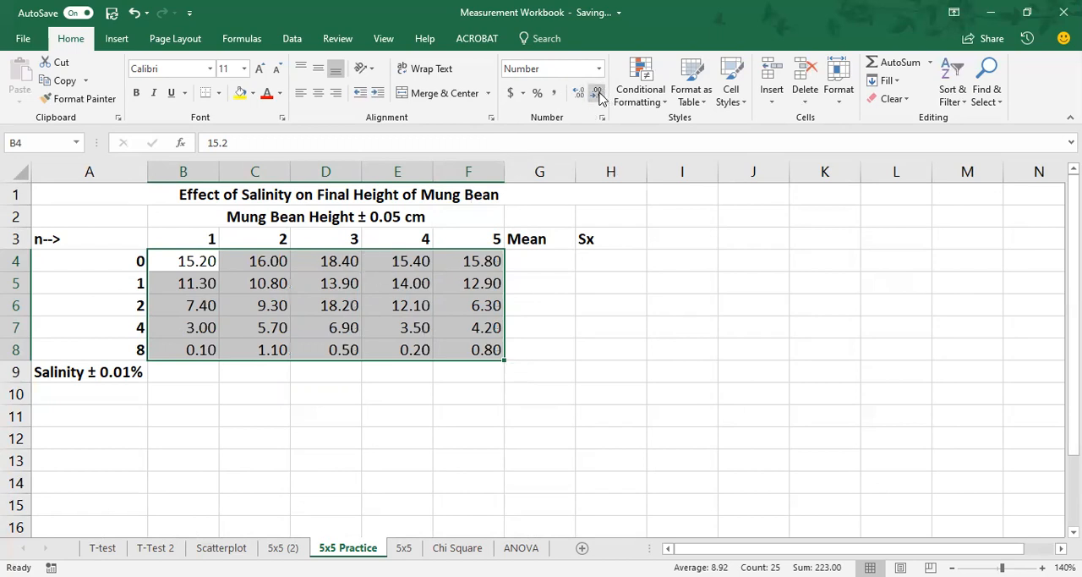
{"action": "left_click", "coordinate": [594, 92]}
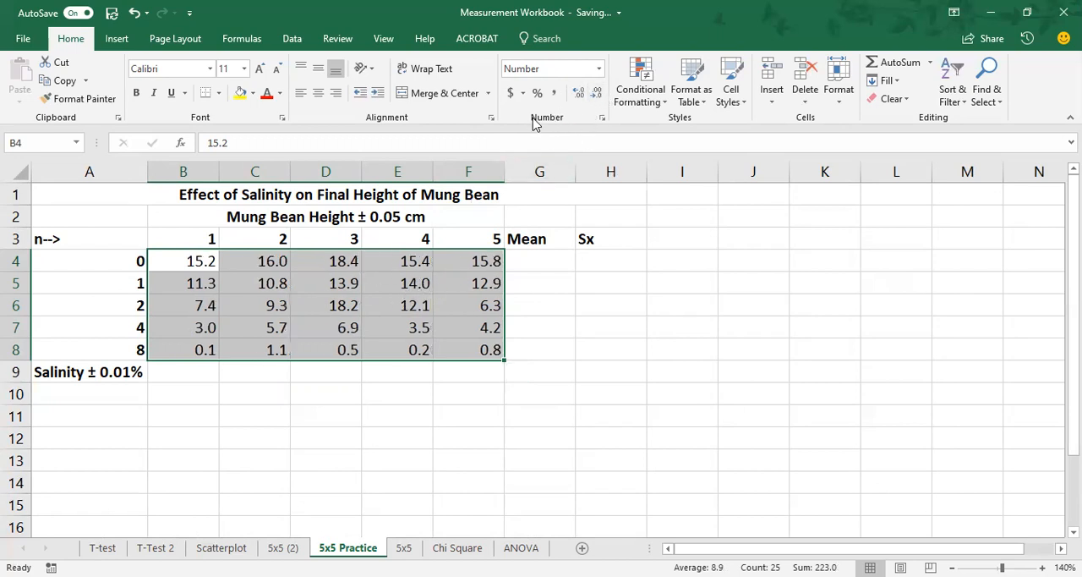
Step: Apply the Number category with 1 decimal place to B4:F8 through the full number format settings
{"action": "left_click", "coordinate": [602, 119]}
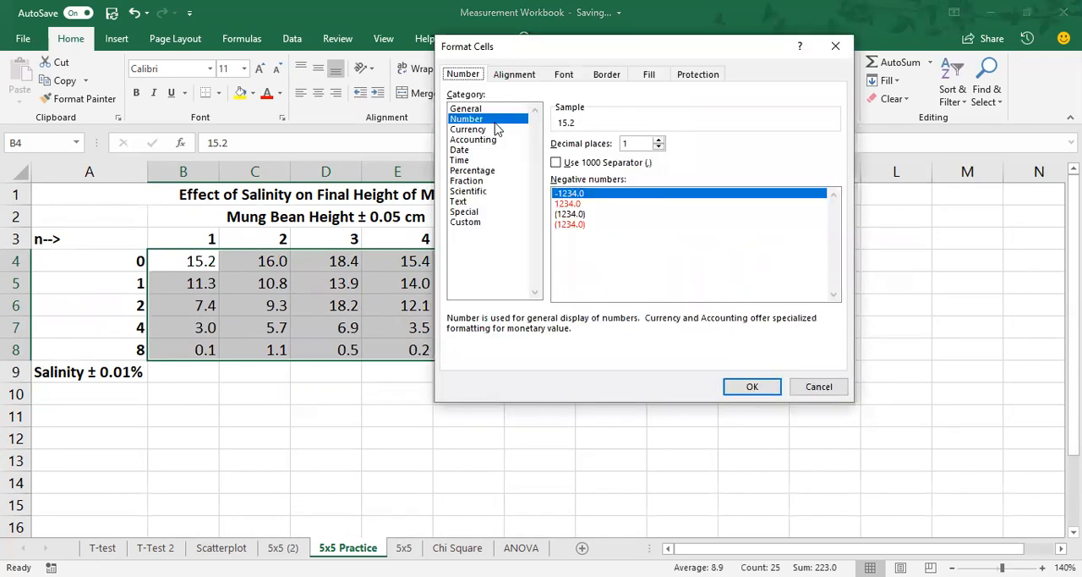
{"action": "left_click", "coordinate": [658, 140]}
{"action": "left_click", "coordinate": [659, 147]}
{"action": "left_click", "coordinate": [659, 140]}
{"action": "left_click", "coordinate": [659, 147]}
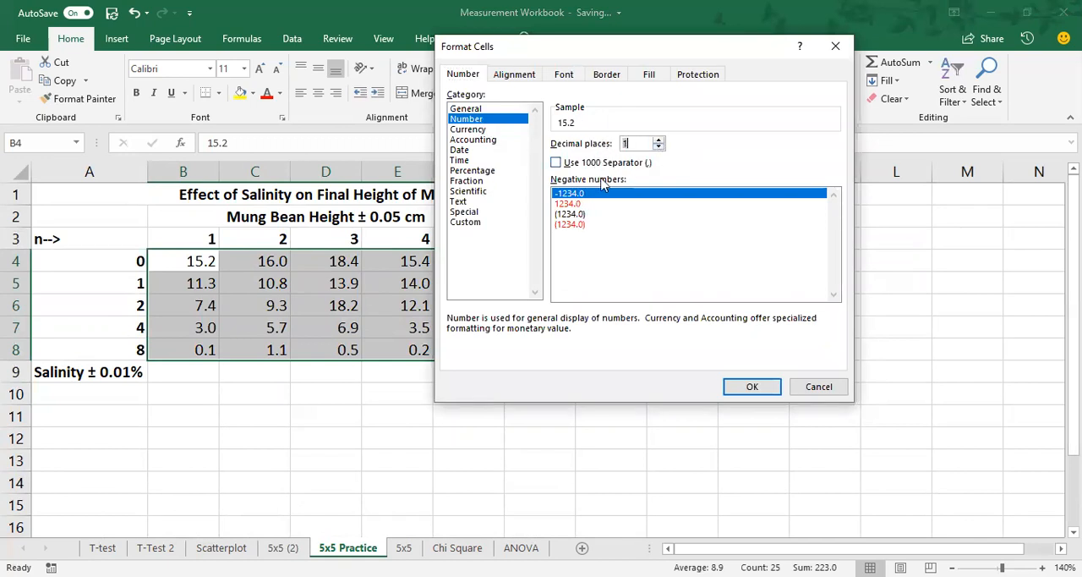
{"action": "left_click", "coordinate": [752, 387]}
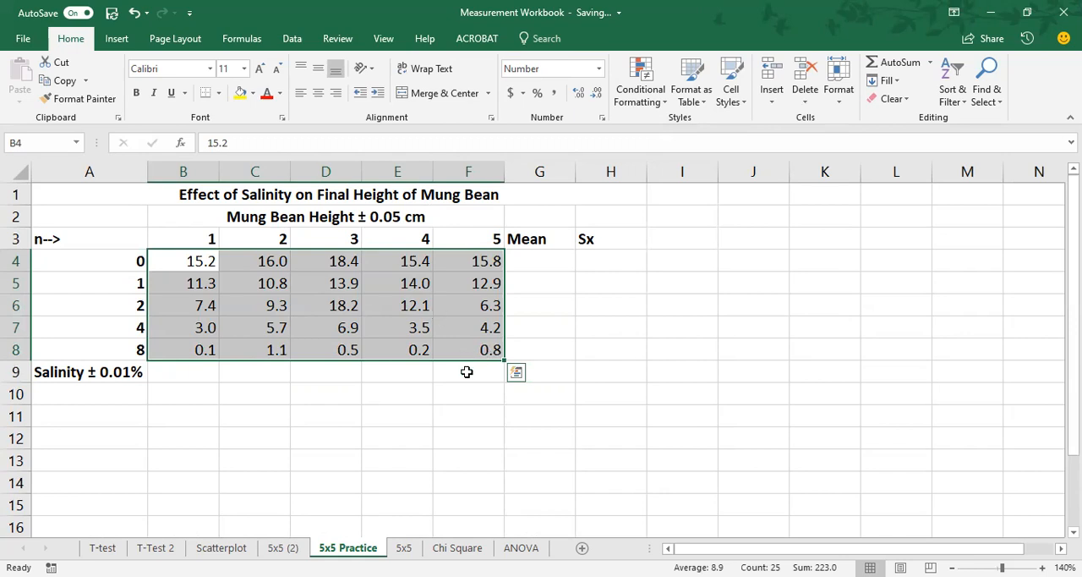
{"action": "left_click", "coordinate": [466, 372]}
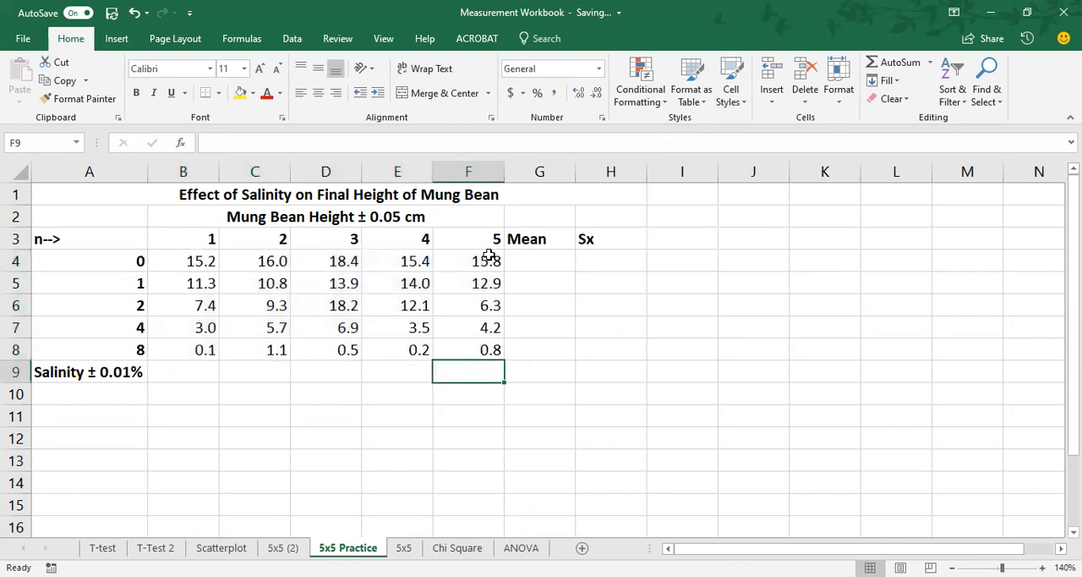
Step: Try autofitting column J to the test value 21.12365434 in J4 and undo both the width change and the entry
{"action": "left_click", "coordinate": [786, 254]}
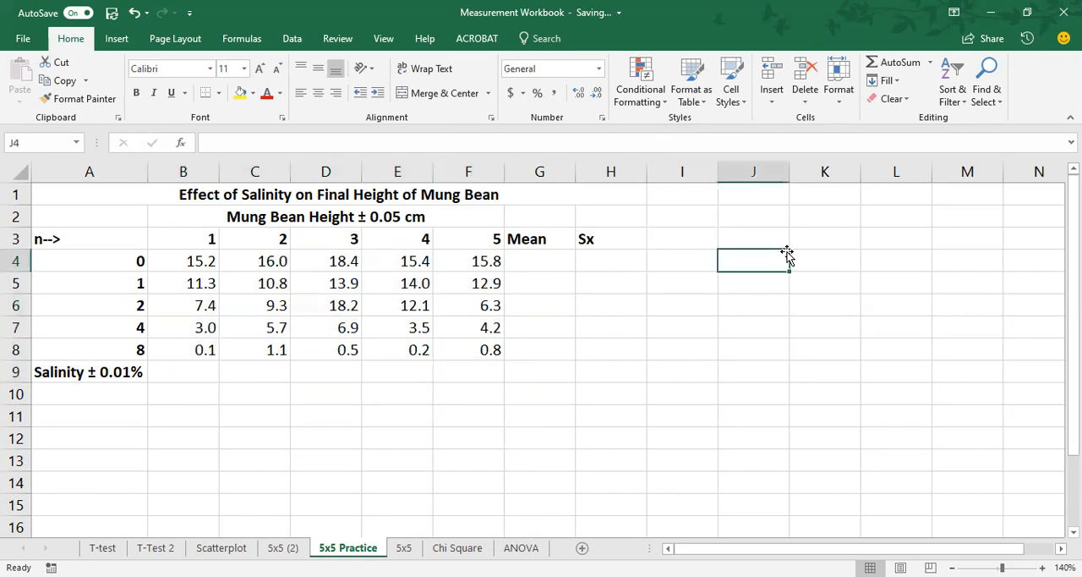
{"action": "type", "text": "21.123654"}
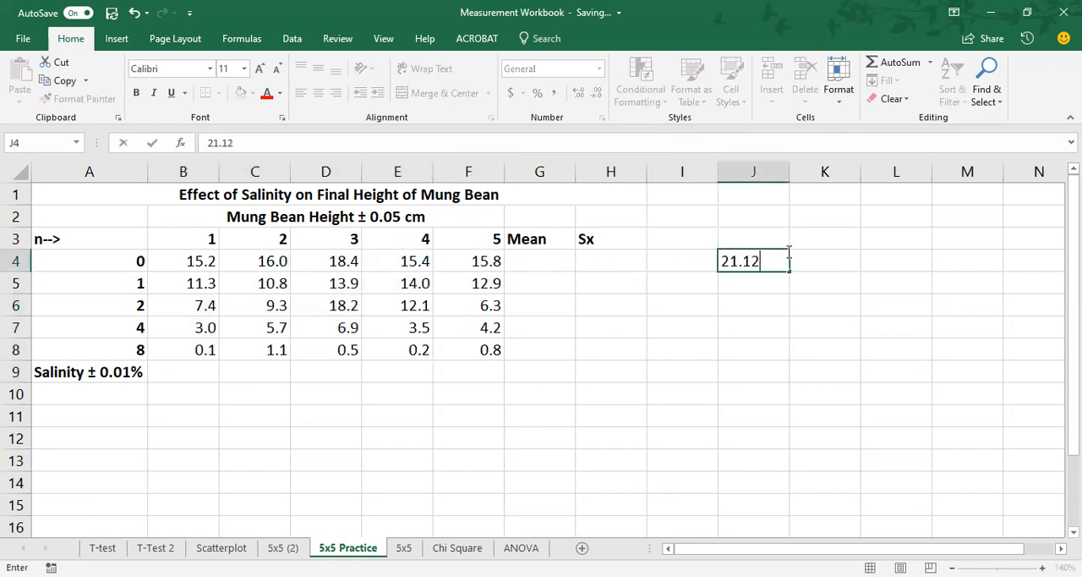
{"action": "key", "text": "Return"}
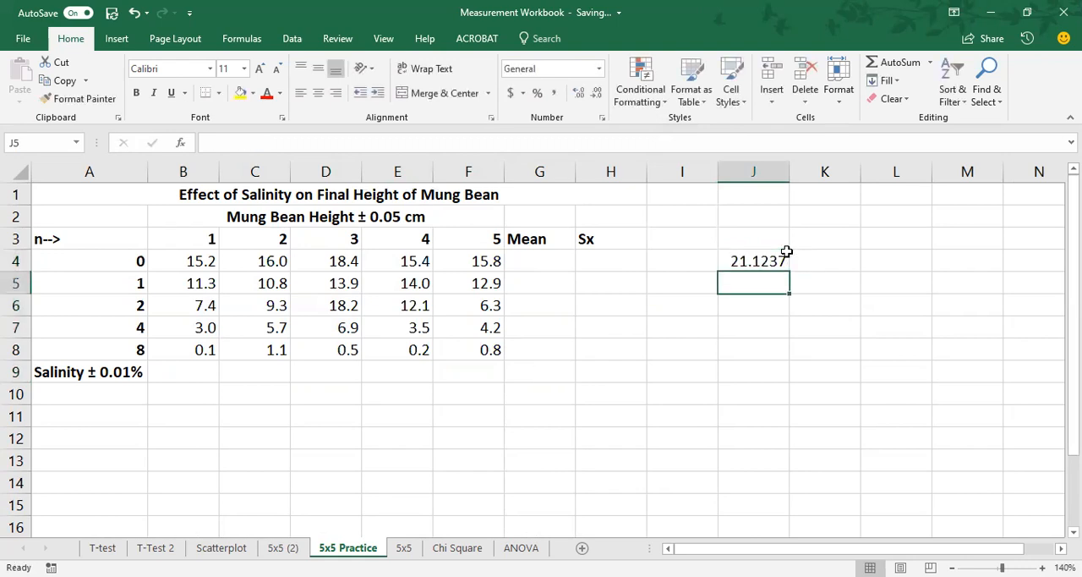
{"action": "double_click", "coordinate": [790, 172]}
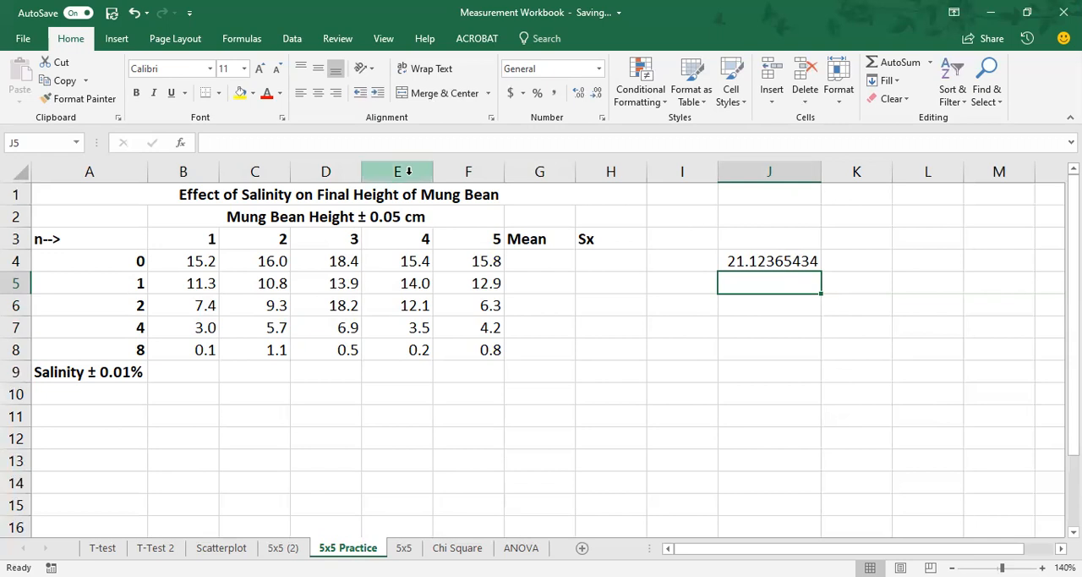
{"action": "left_click", "coordinate": [135, 13]}
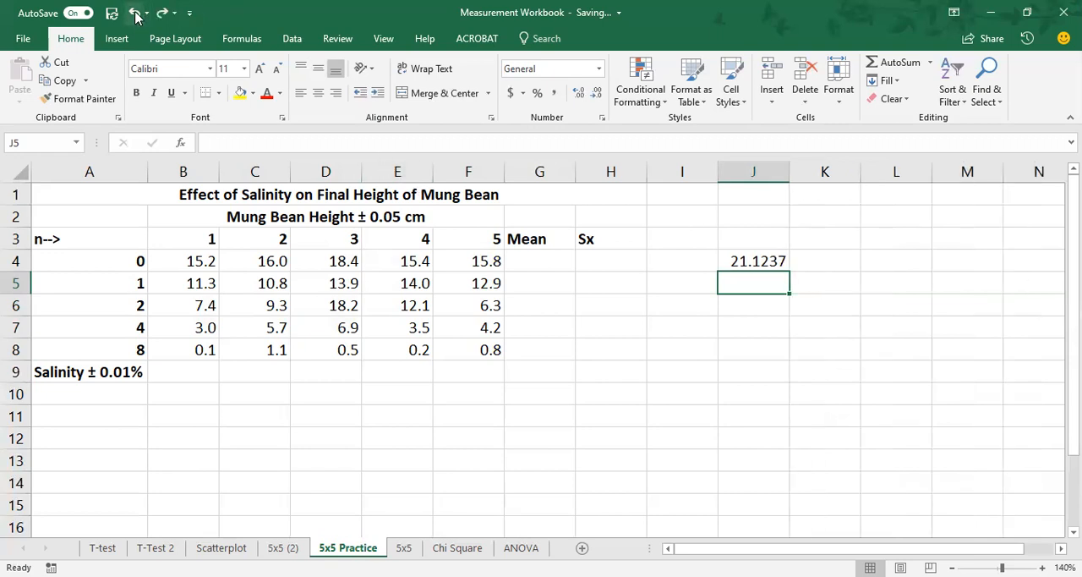
{"action": "left_click", "coordinate": [136, 13]}
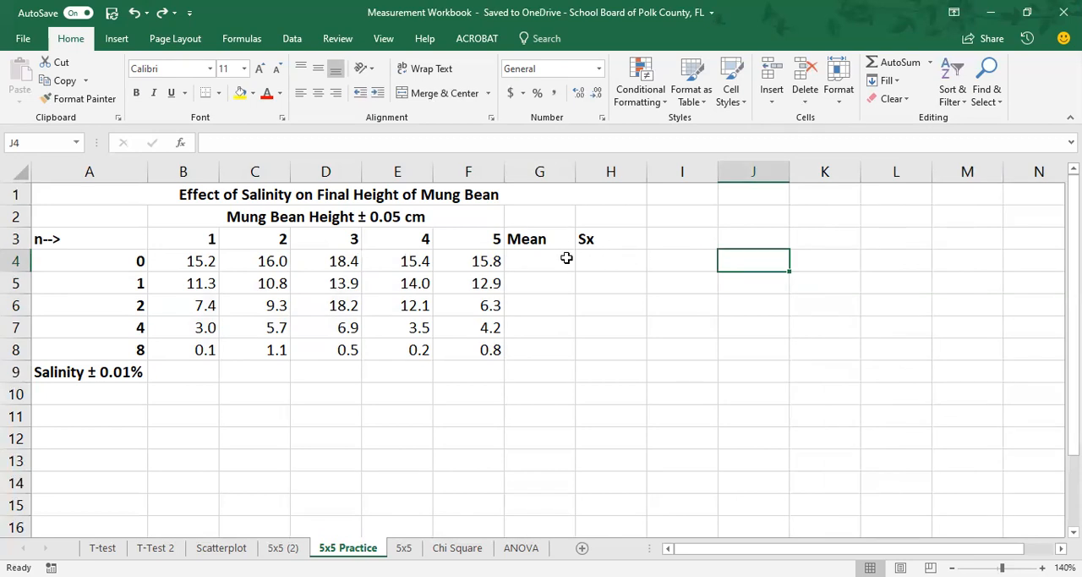
Step: Write the formula =average(B4:F4) in G4 for the mean height at 0% salinity
{"action": "left_click", "coordinate": [531, 262]}
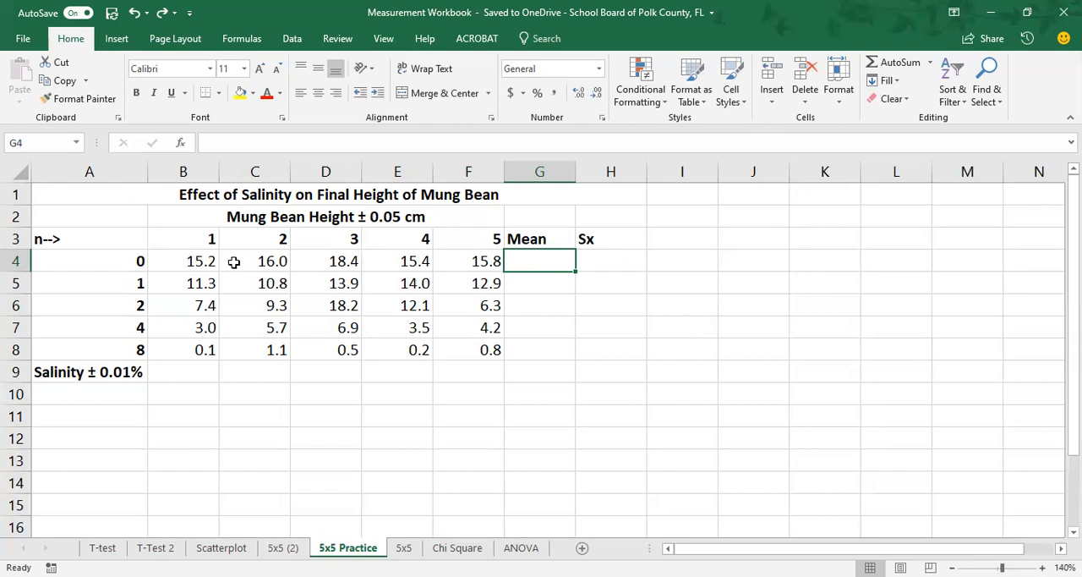
{"action": "left_click", "coordinate": [346, 262]}
{"action": "left_click", "coordinate": [550, 259]}
{"action": "type", "text": "="}
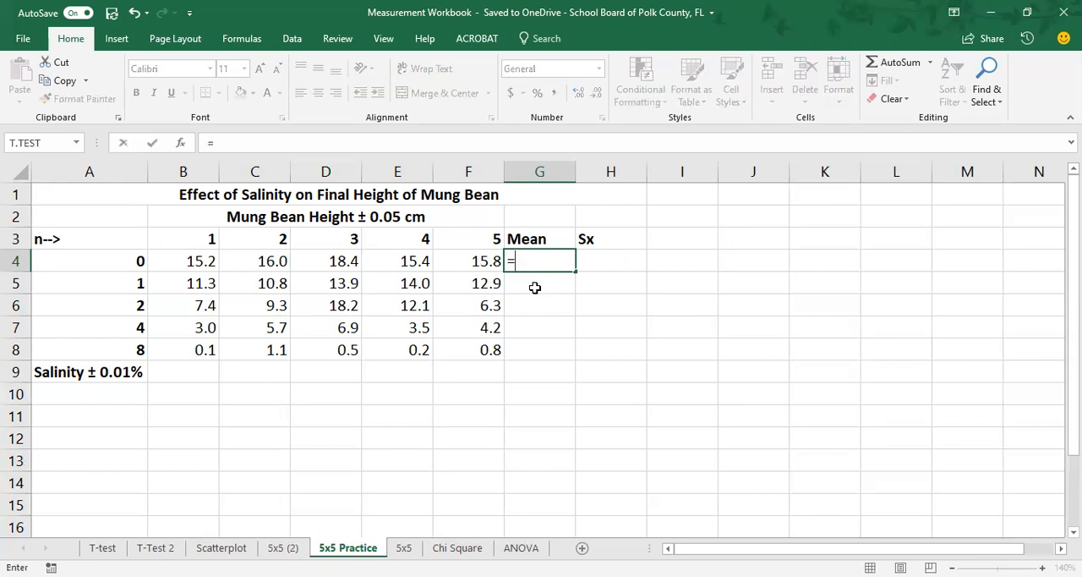
{"action": "type", "text": "average"}
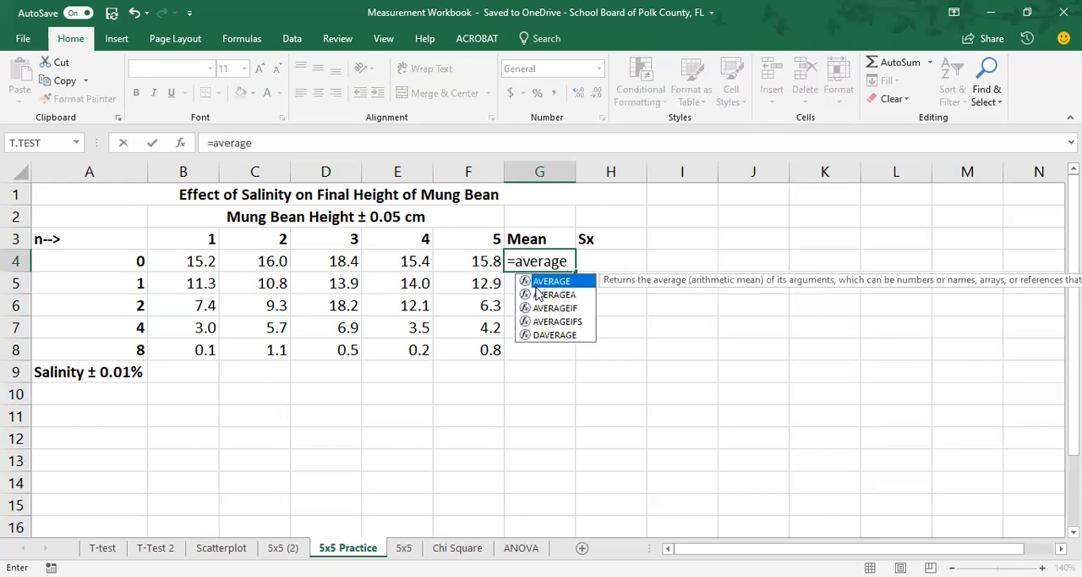
{"action": "type", "text": "("}
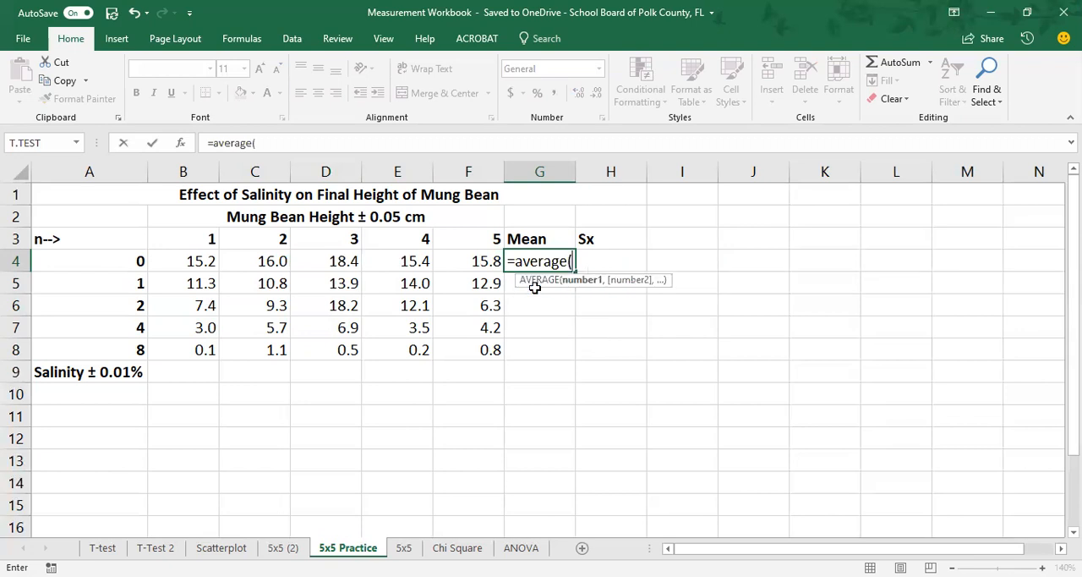
{"action": "left_click", "coordinate": [190, 262]}
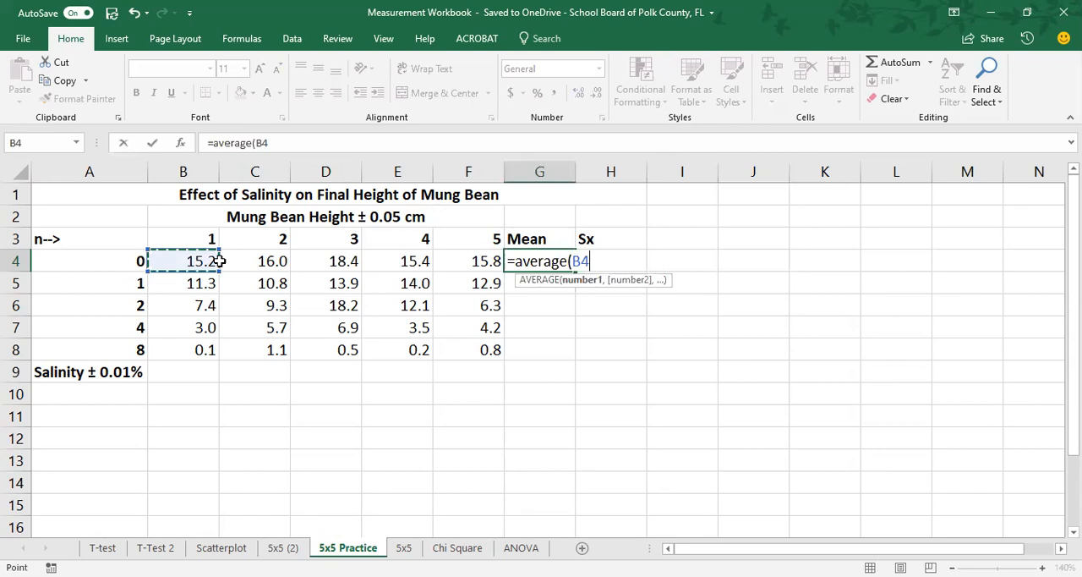
{"action": "left_click_drag", "start_coordinate": [219, 262], "coordinate": [465, 262]}
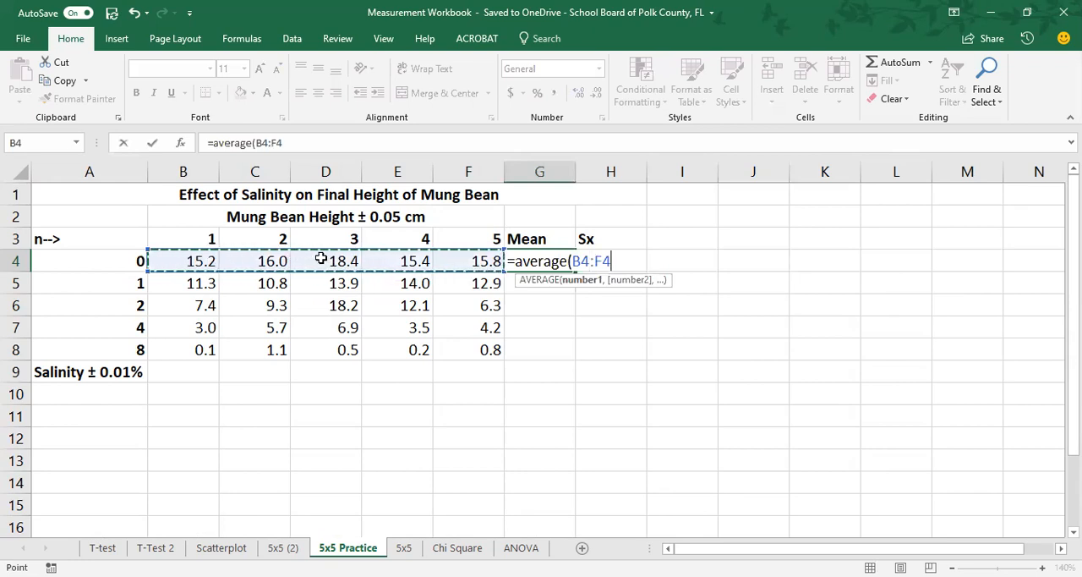
{"action": "type", "text": ")"}
{"action": "key", "text": "Return"}
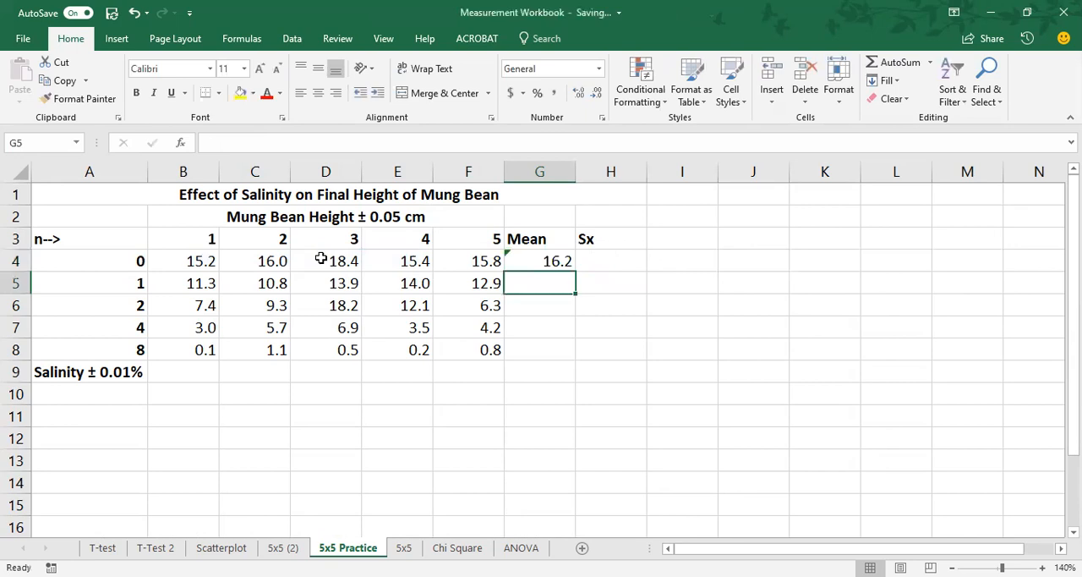
Step: Ignore the formula error flagged on G4 and delete the mean formula from the cell
{"action": "left_click", "coordinate": [533, 258]}
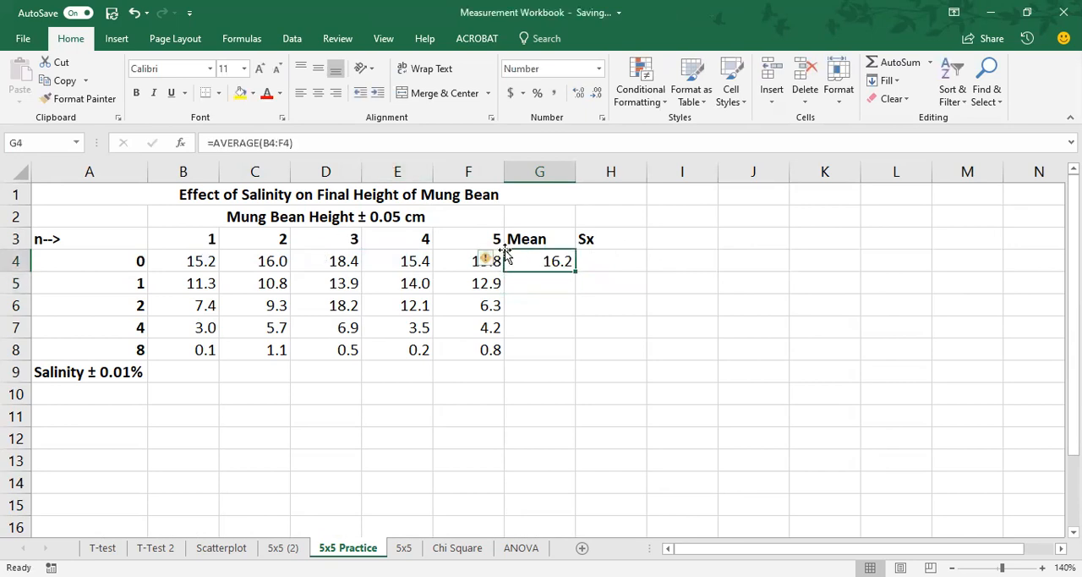
{"action": "left_click", "coordinate": [489, 262]}
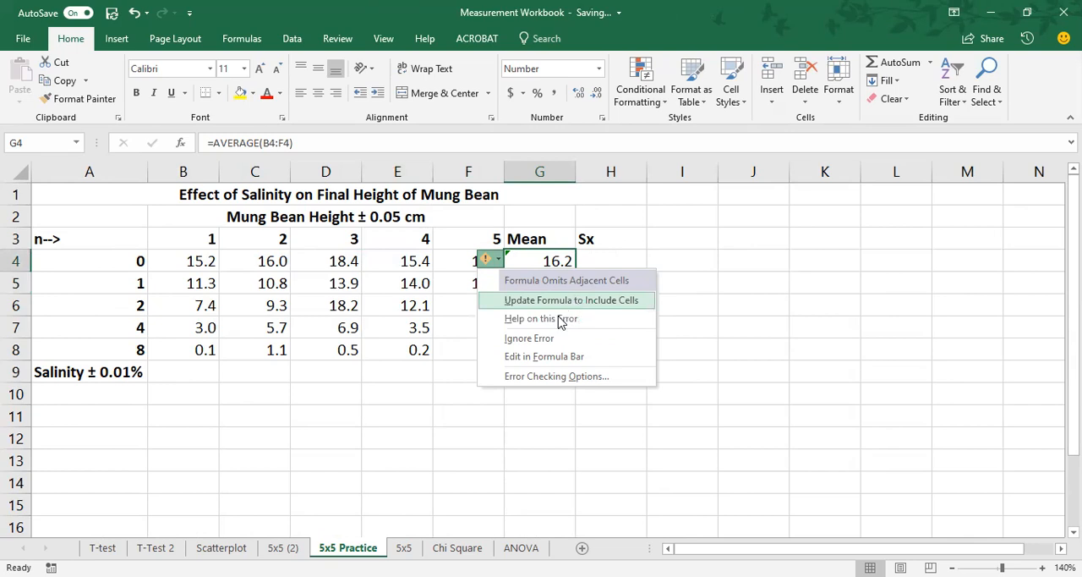
{"action": "left_click", "coordinate": [549, 338]}
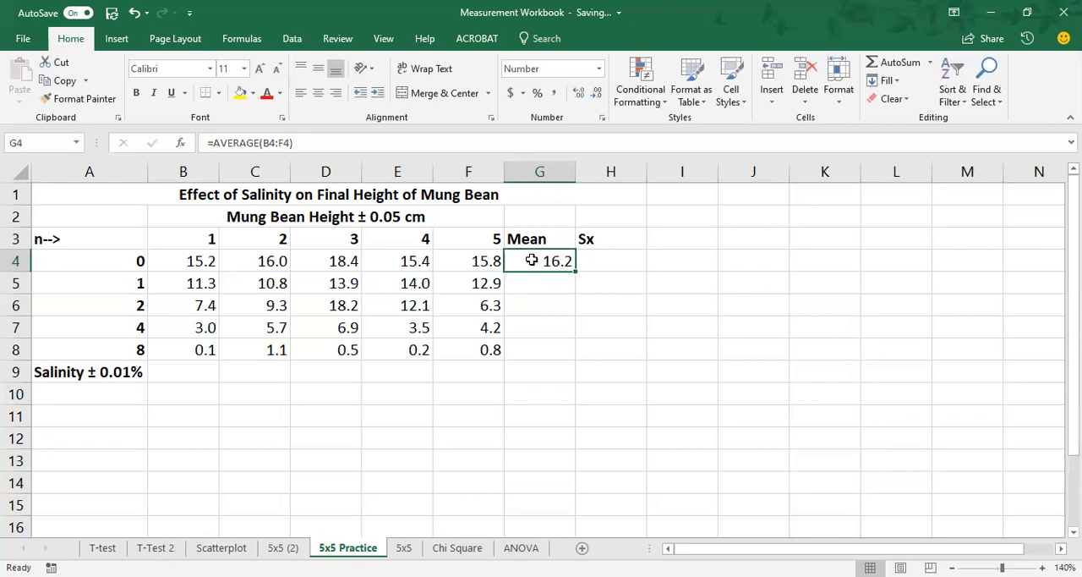
{"action": "key", "text": "Delete"}
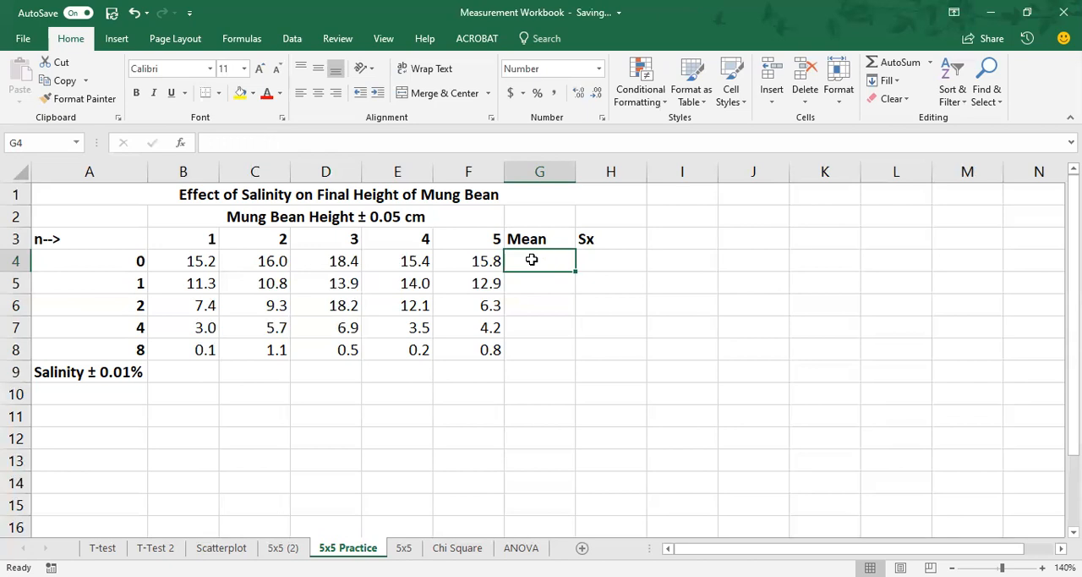
Step: Insert the statistical AVERAGE function in G4 with B4:F4 as Number1 and ignore the formula error flagged on the cell
{"action": "left_click", "coordinate": [244, 41]}
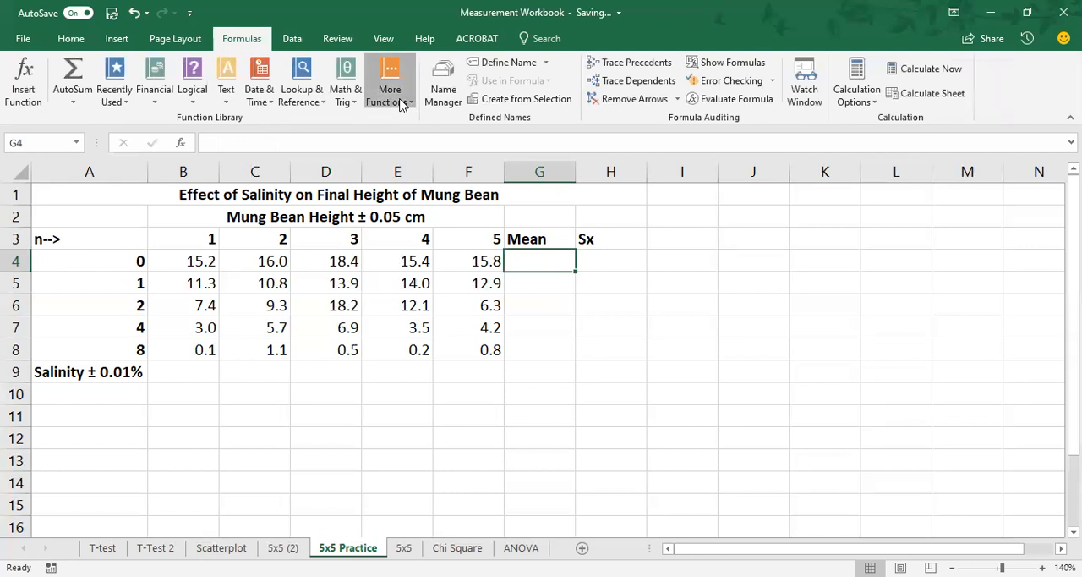
{"action": "left_click", "coordinate": [401, 103]}
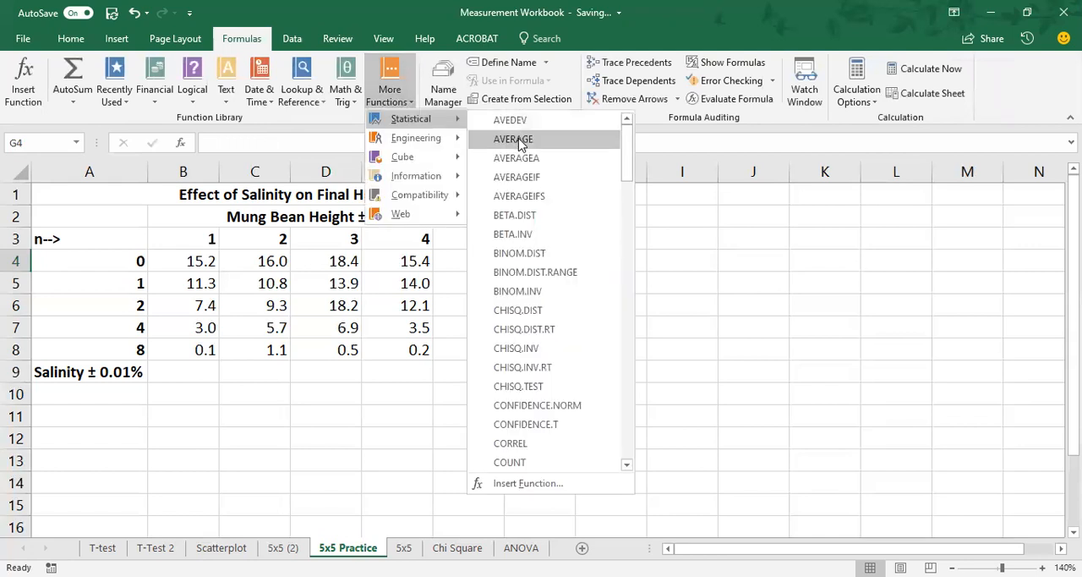
{"action": "left_click", "coordinate": [514, 139]}
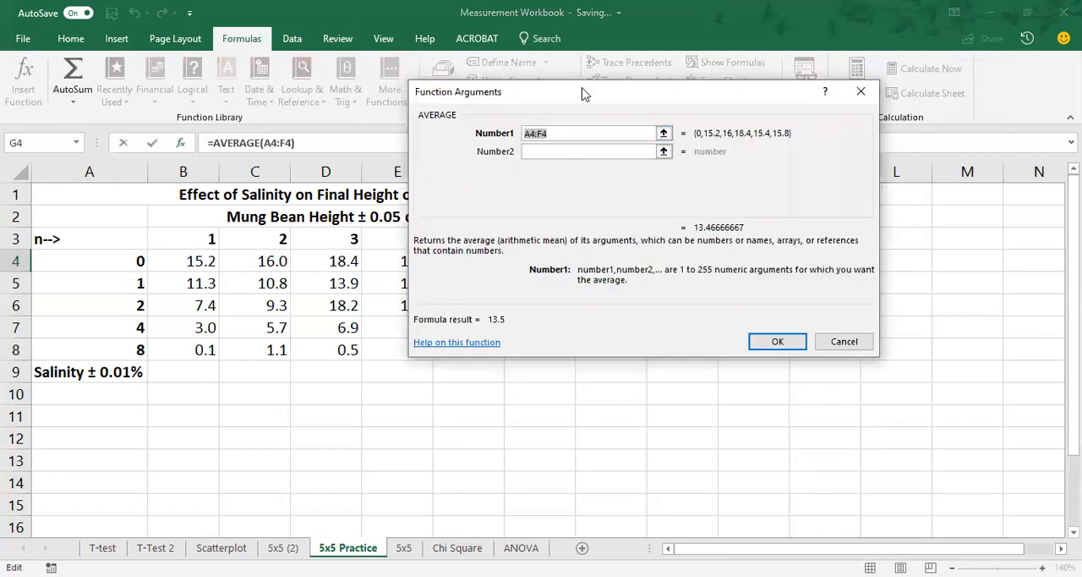
{"action": "left_click_drag", "start_coordinate": [582, 93], "coordinate": [788, 244]}
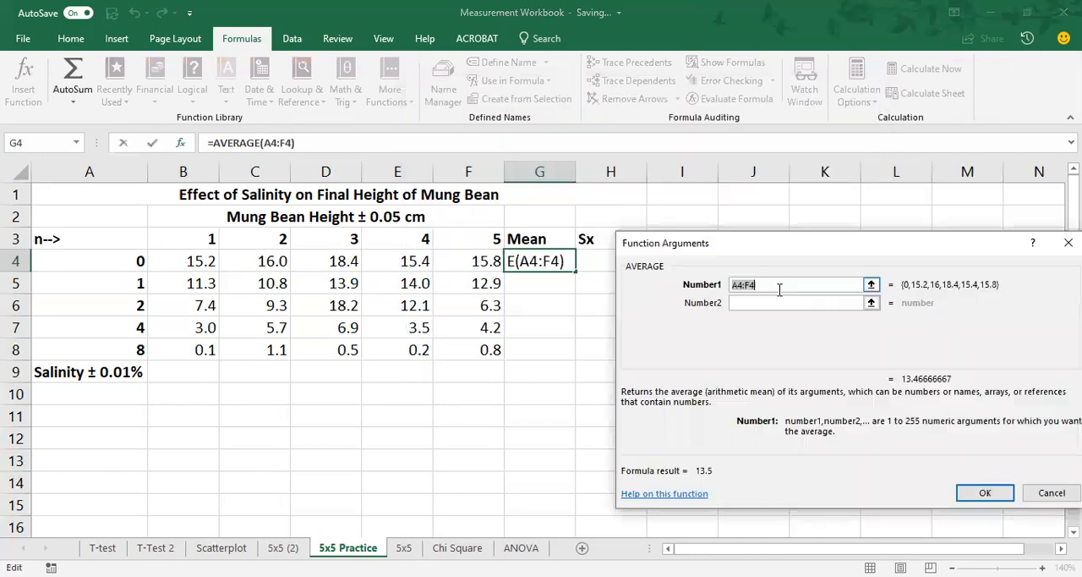
{"action": "left_click", "coordinate": [284, 142]}
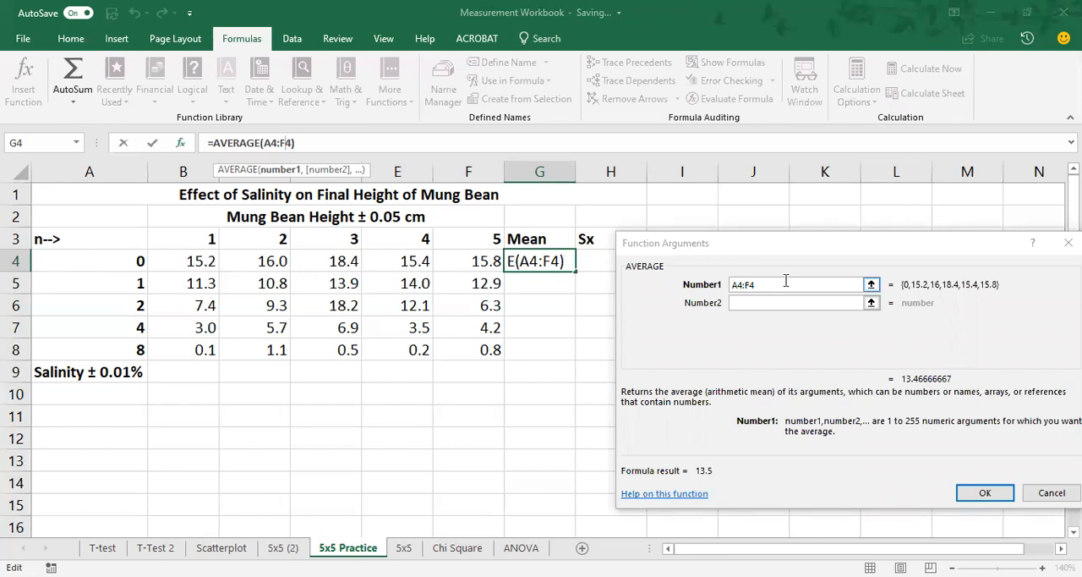
{"action": "left_click", "coordinate": [711, 290]}
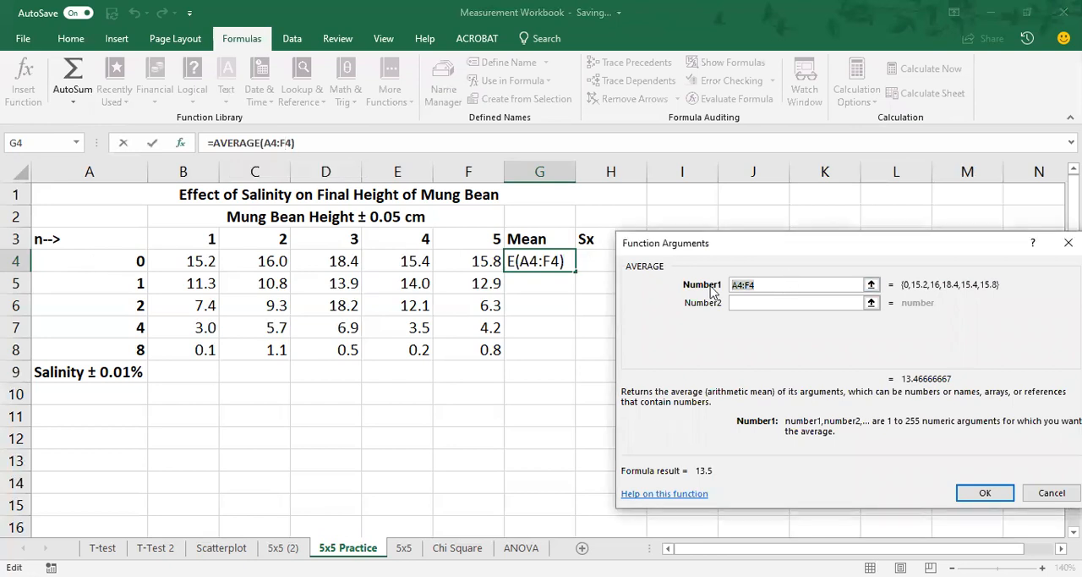
{"action": "key", "text": "BackSpace"}
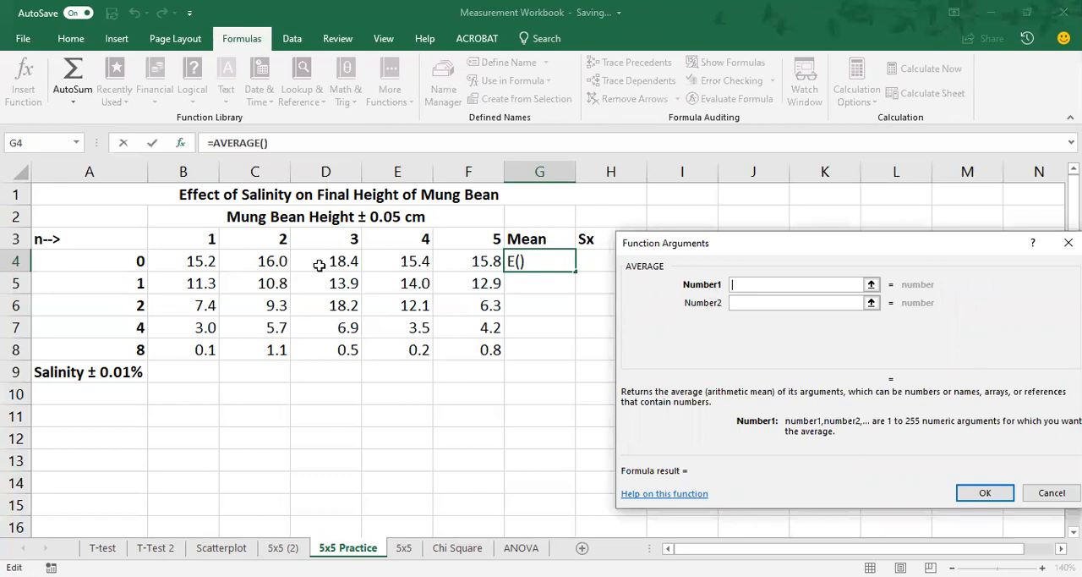
{"action": "left_click", "coordinate": [195, 261]}
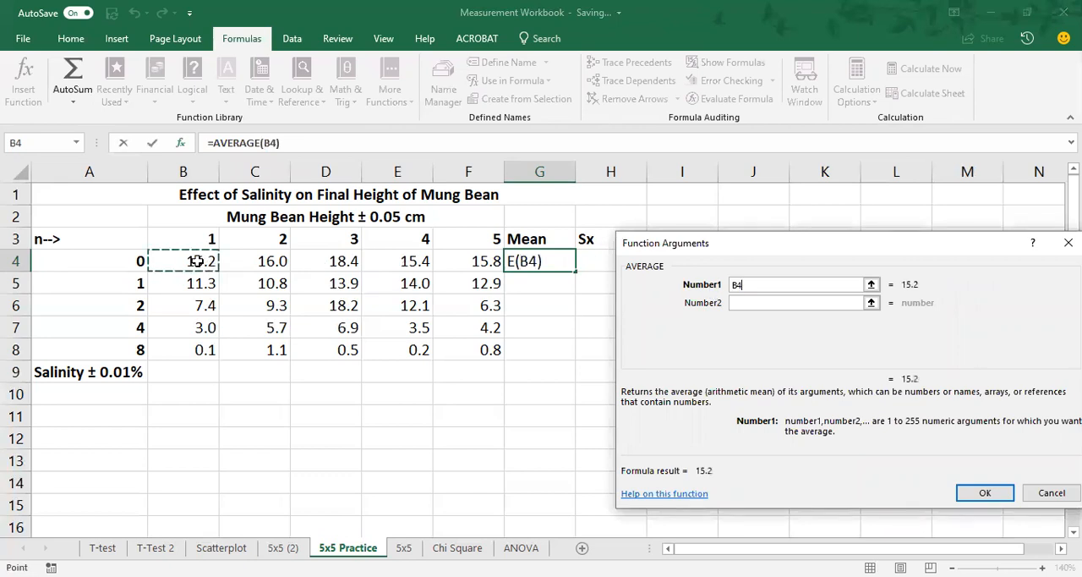
{"action": "left_click_drag", "start_coordinate": [195, 261], "coordinate": [469, 261]}
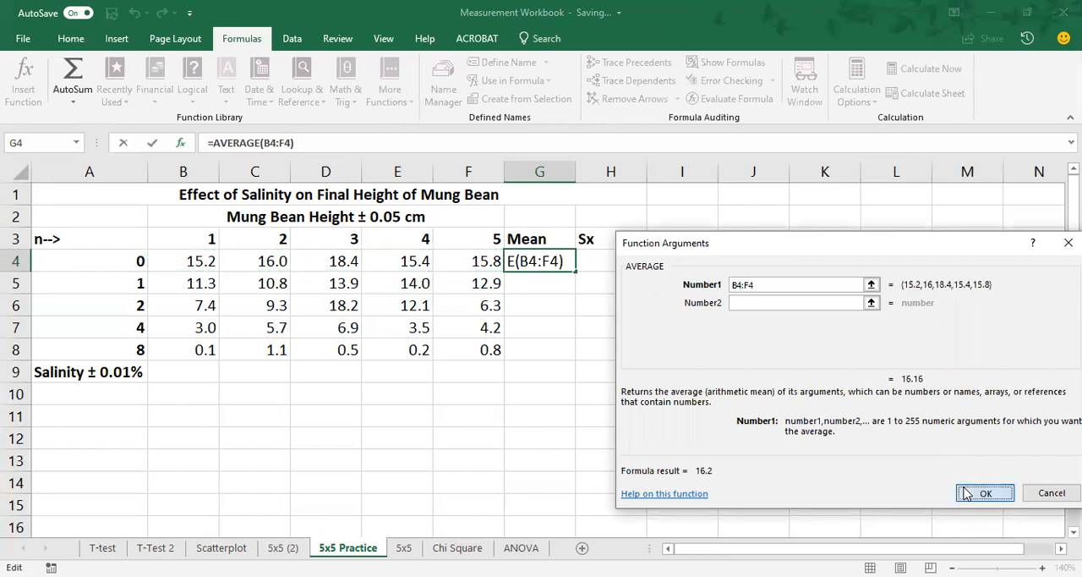
{"action": "left_click", "coordinate": [983, 492]}
{"action": "left_click", "coordinate": [490, 260]}
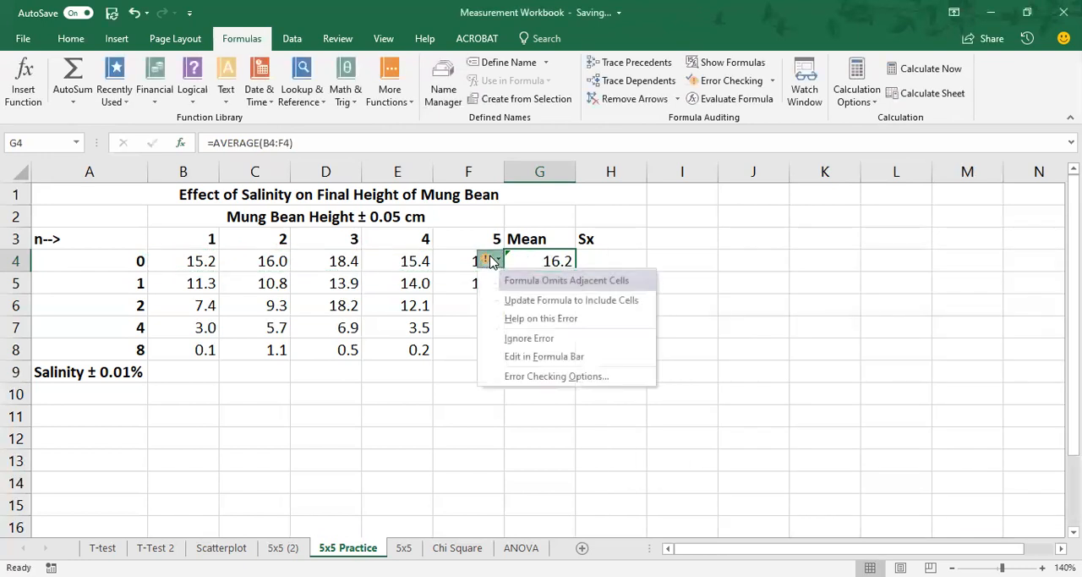
{"action": "left_click", "coordinate": [529, 337]}
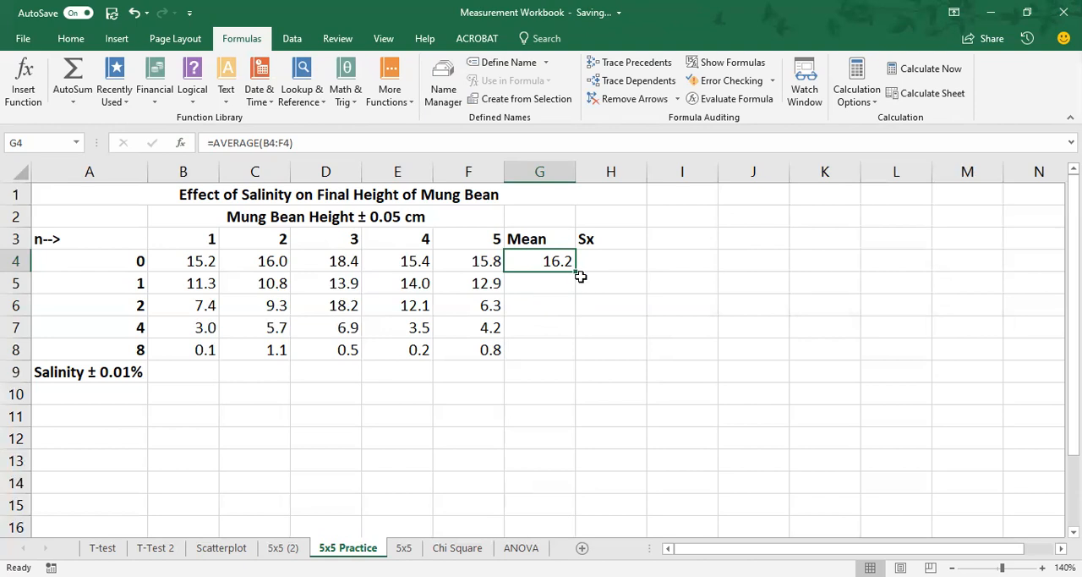
Step: Fill the AVERAGE formula from G4 down through G8 and check the cell references in the copied formulas
{"action": "left_click_drag", "start_coordinate": [575, 269], "coordinate": [571, 355]}
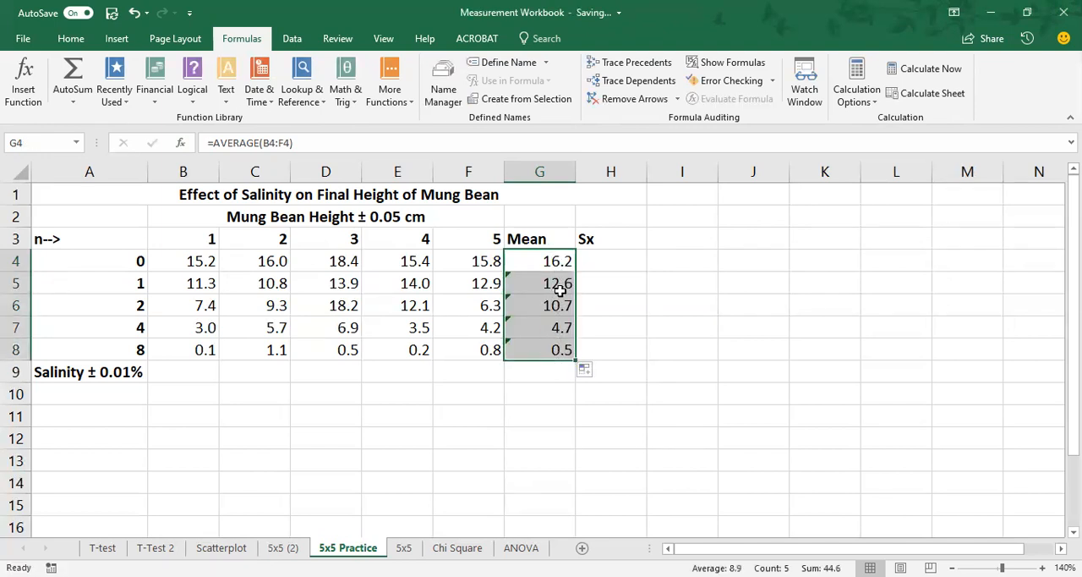
{"action": "left_click", "coordinate": [458, 395]}
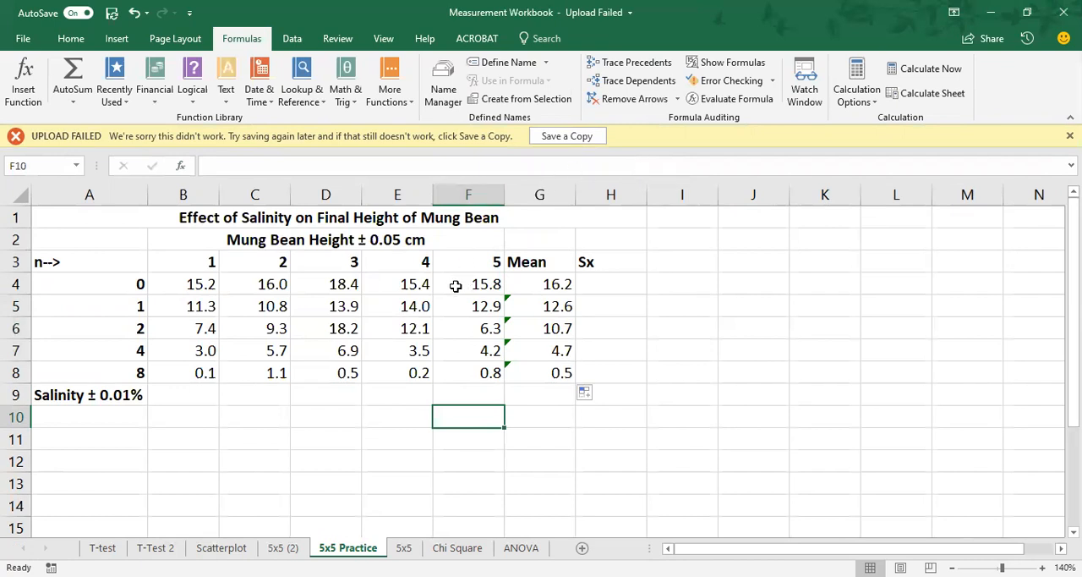
{"action": "left_click", "coordinate": [545, 284]}
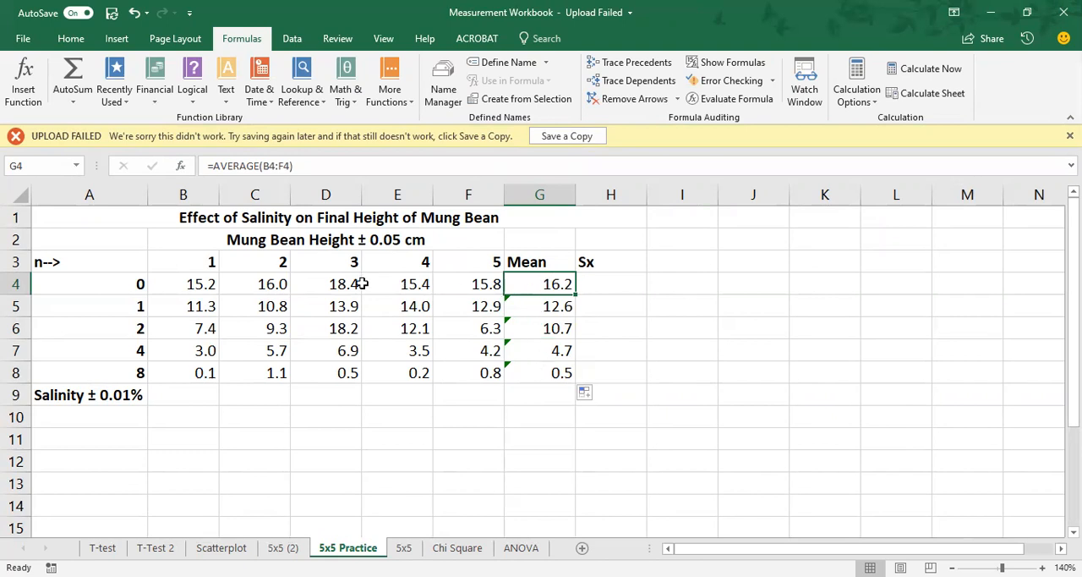
{"action": "left_click", "coordinate": [546, 307]}
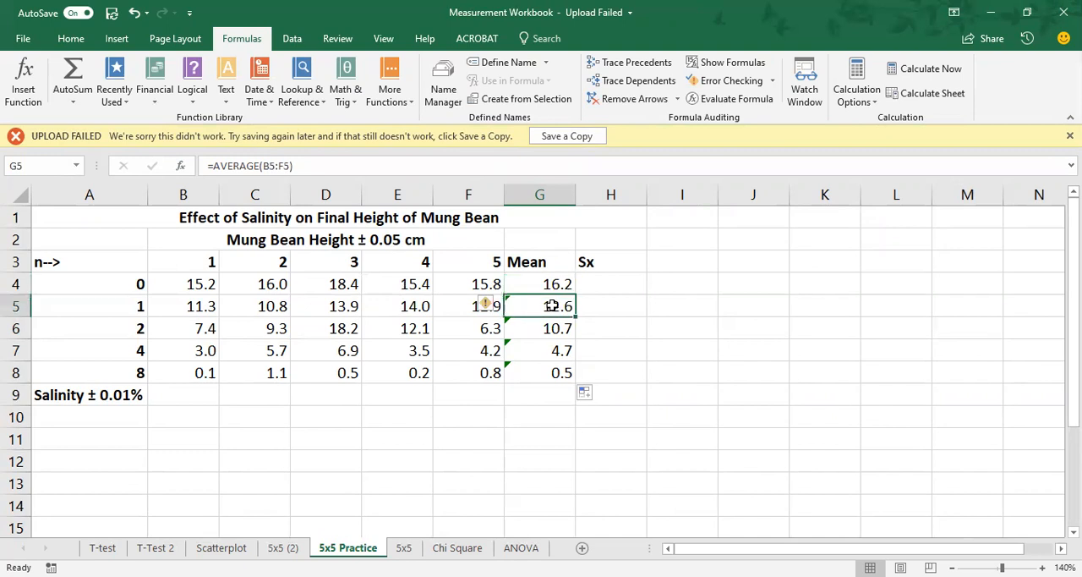
{"action": "left_click", "coordinate": [457, 306]}
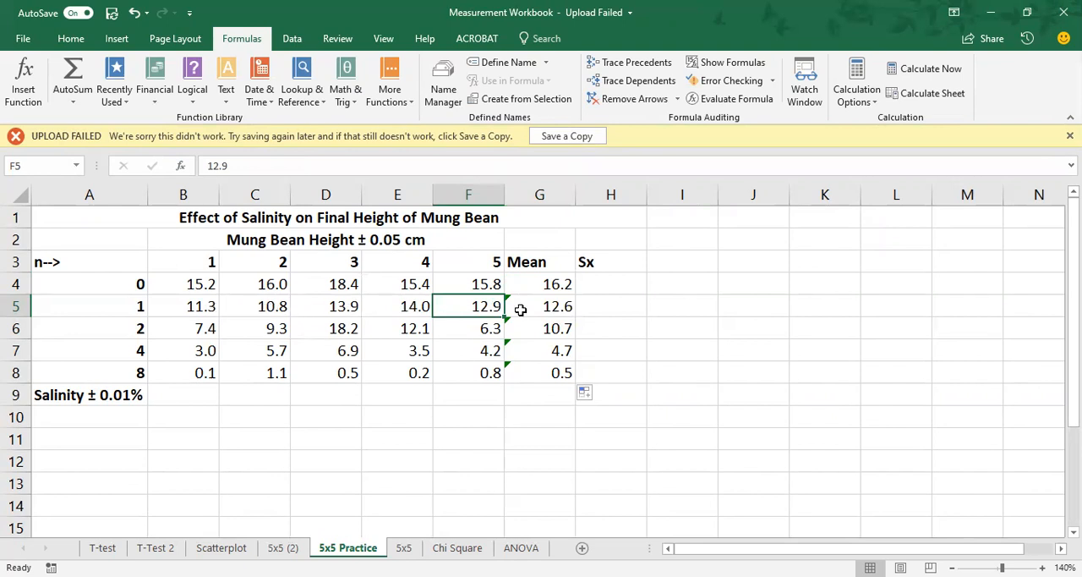
Step: Ignore the formula error flagged on the mean in G6 and review the formula in that cell
{"action": "left_click", "coordinate": [536, 330]}
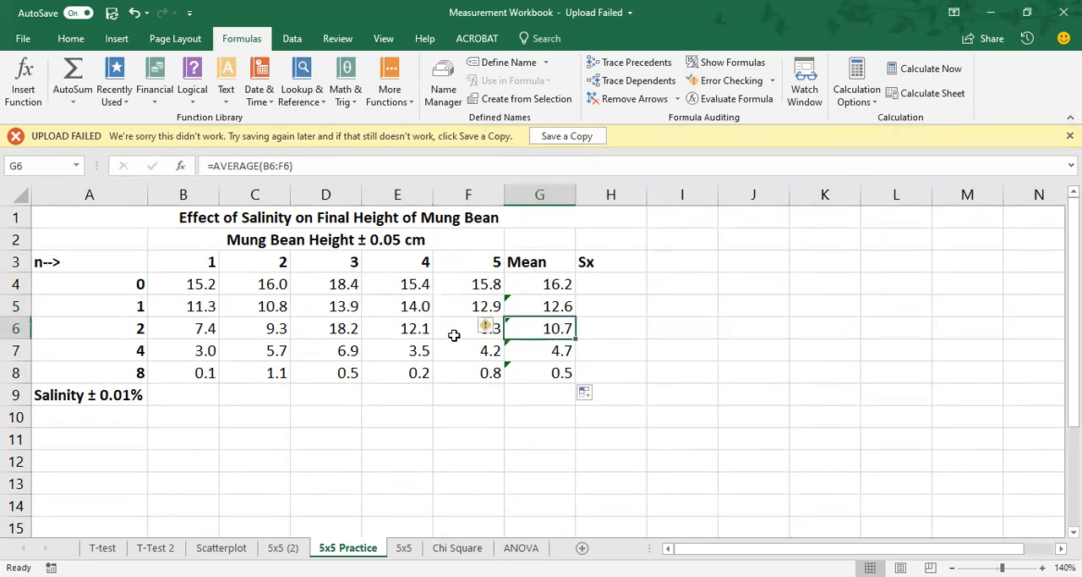
{"action": "left_click", "coordinate": [490, 329]}
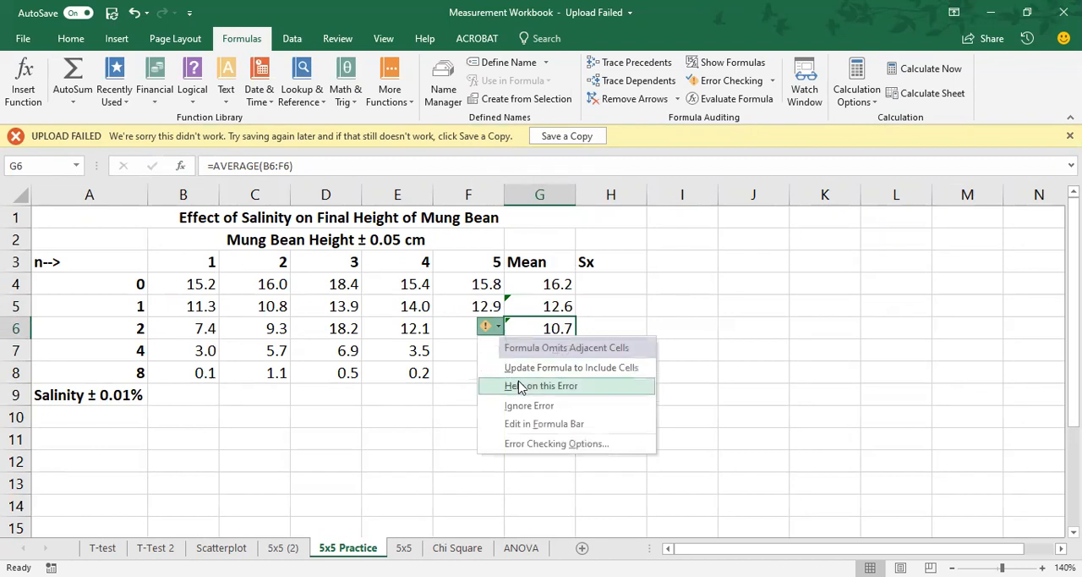
{"action": "left_click", "coordinate": [530, 405]}
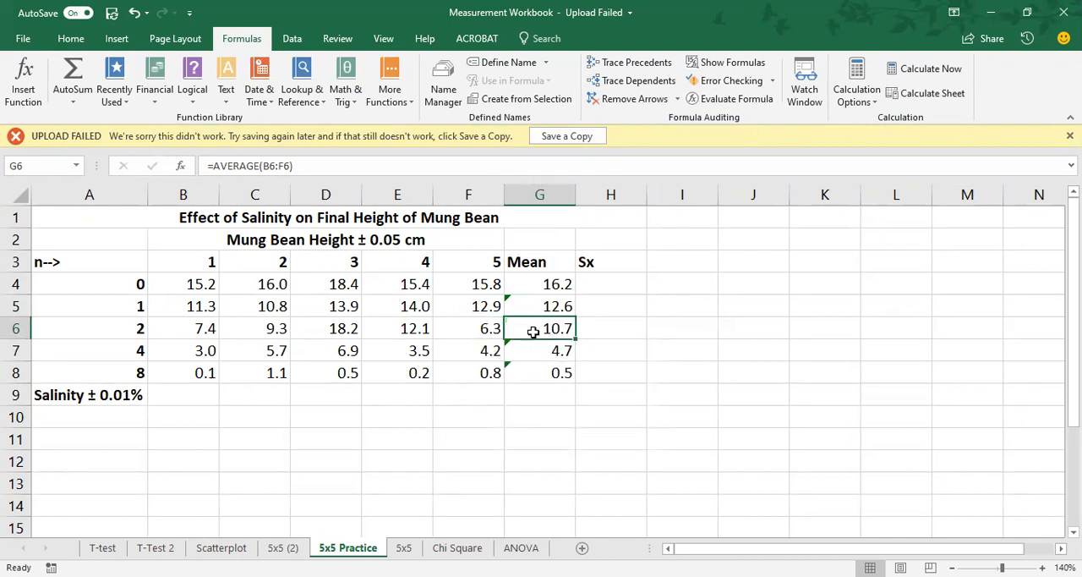
{"action": "left_click", "coordinate": [472, 330]}
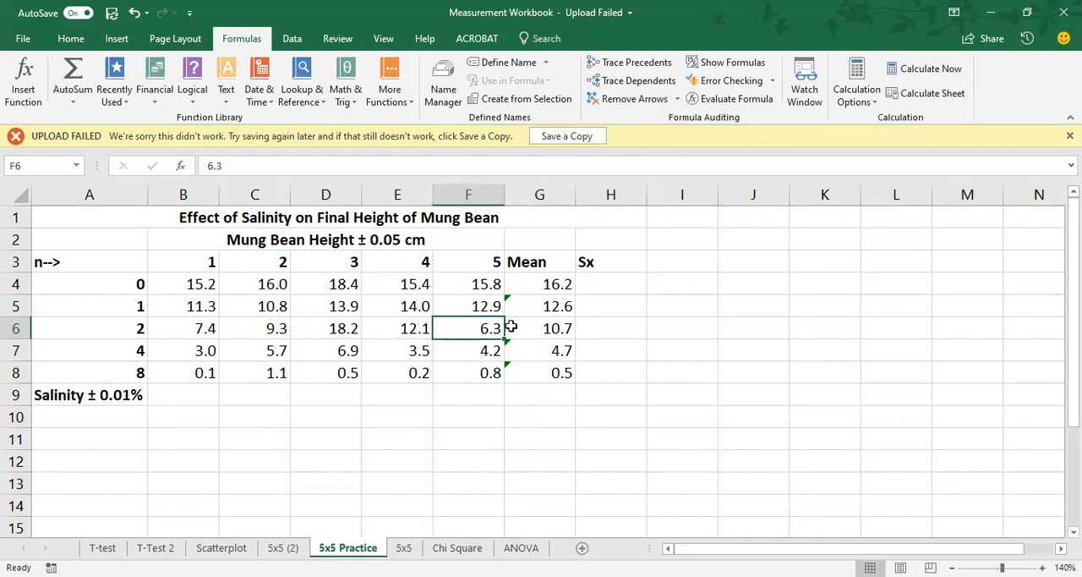
{"action": "left_click", "coordinate": [558, 327]}
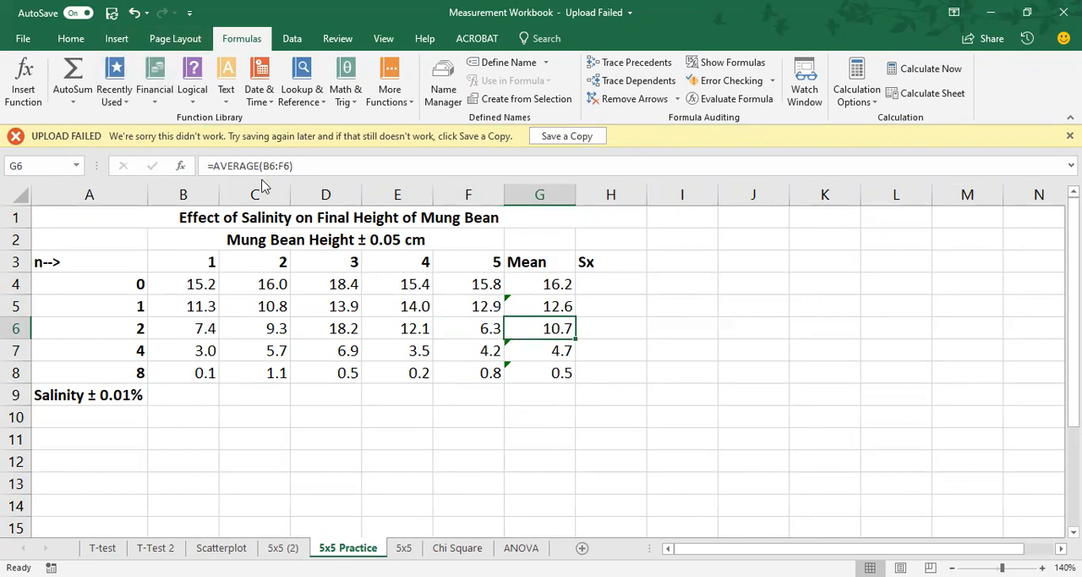
Step: Try displaying the mean in G6 with no decimal places, ending with one decimal place again
{"action": "left_click", "coordinate": [71, 39]}
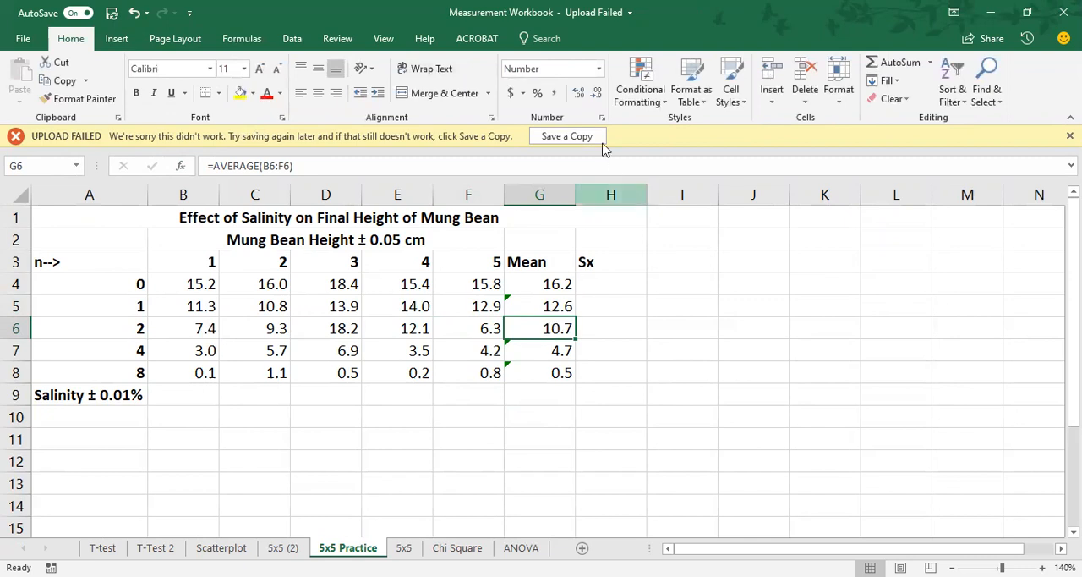
{"action": "left_click", "coordinate": [597, 95]}
{"action": "left_click", "coordinate": [577, 94]}
{"action": "left_click", "coordinate": [597, 94]}
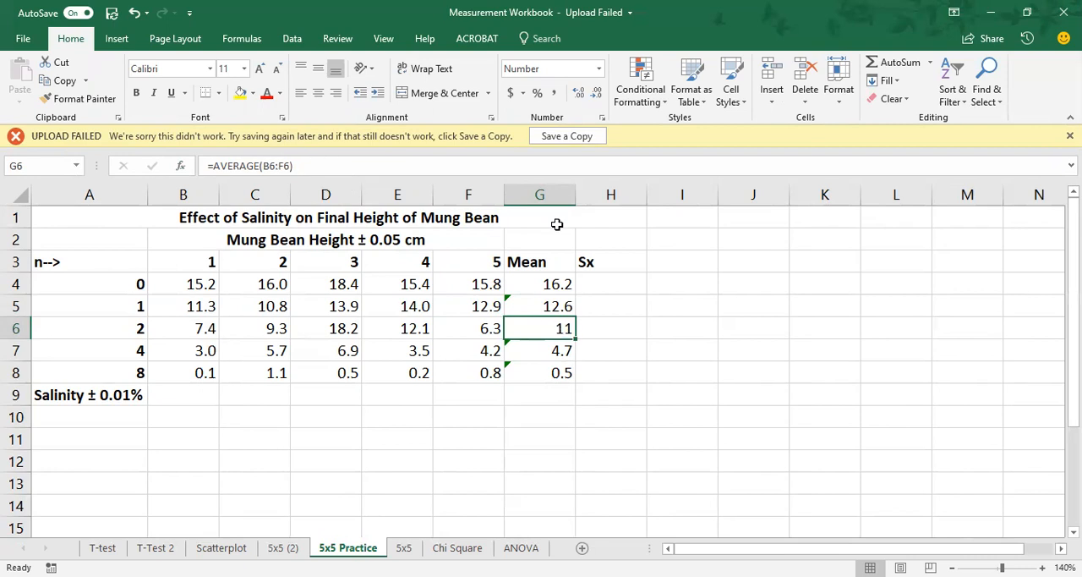
{"action": "left_click", "coordinate": [578, 93]}
Step: Overwrite the mean formula in G6 with the plain value 11 and check the cell's content
{"action": "type", "text": "11"}
{"action": "key", "text": "Return"}
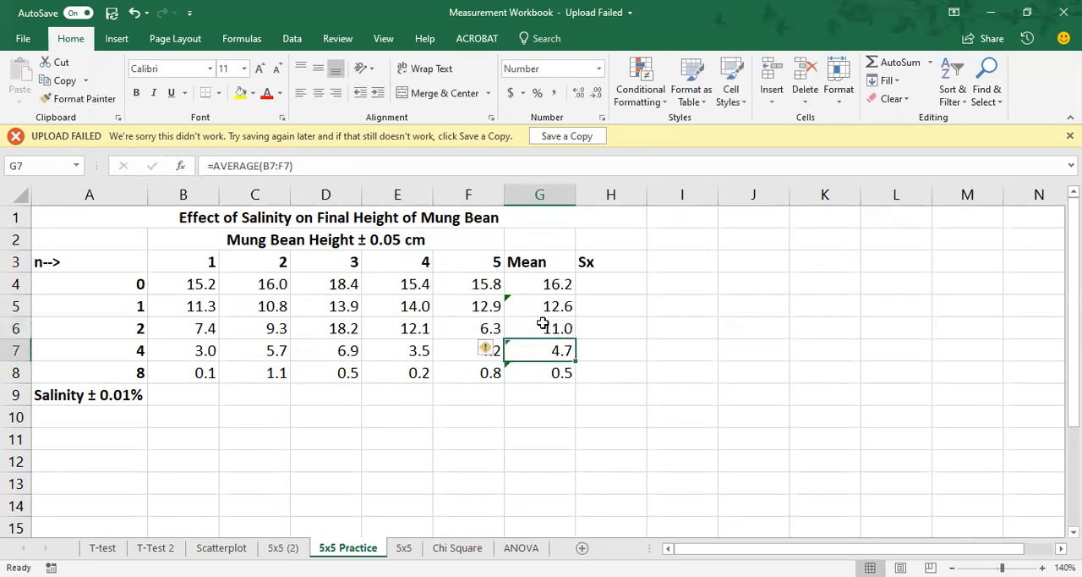
{"action": "left_click", "coordinate": [539, 328]}
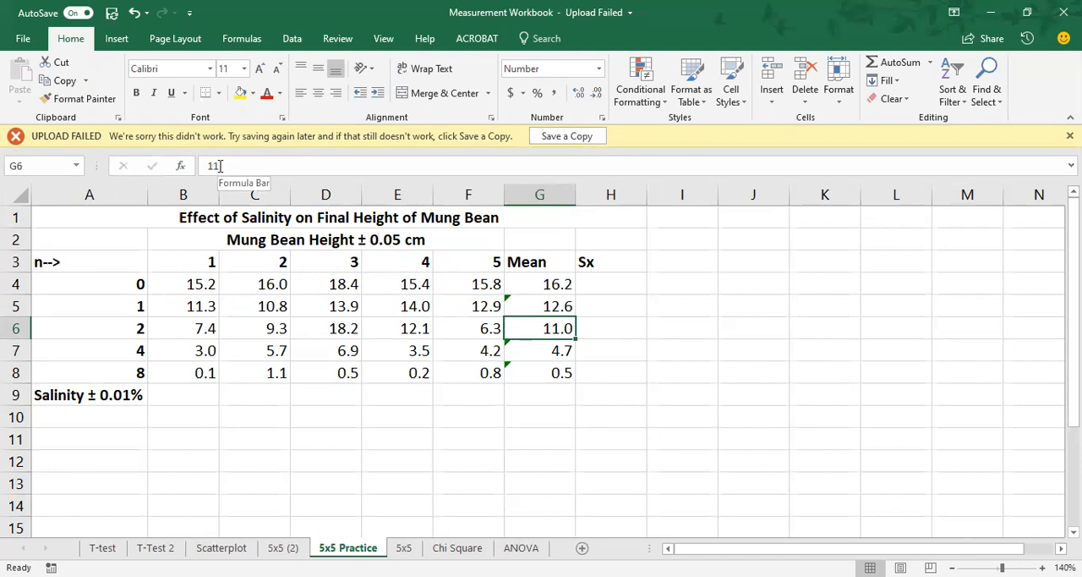
Step: Try changing the height in C6 to 9.8 and undo both this entry and the plain value in G6
{"action": "left_click", "coordinate": [254, 330]}
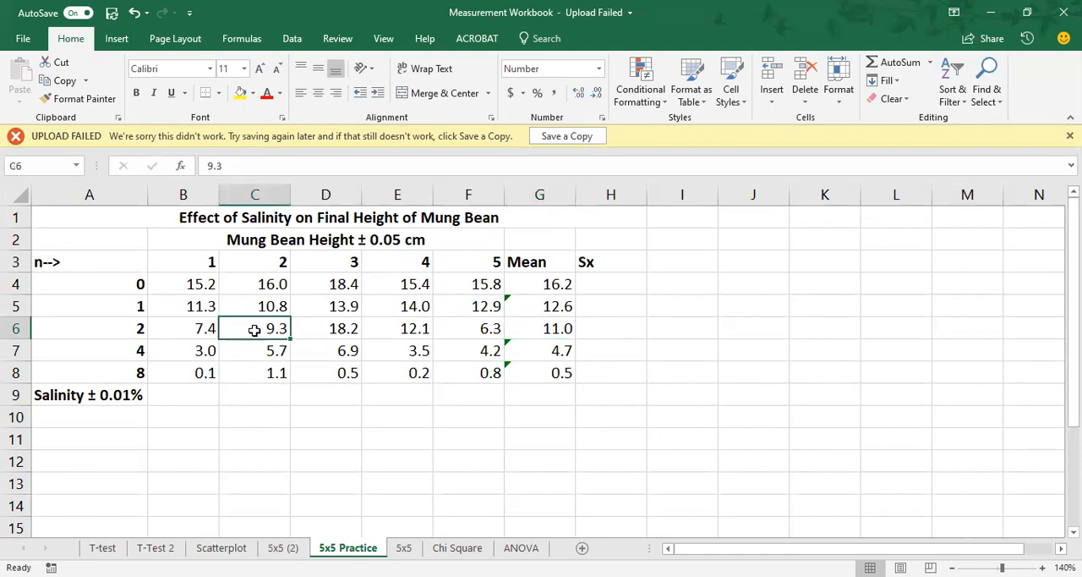
{"action": "type", "text": "9.8"}
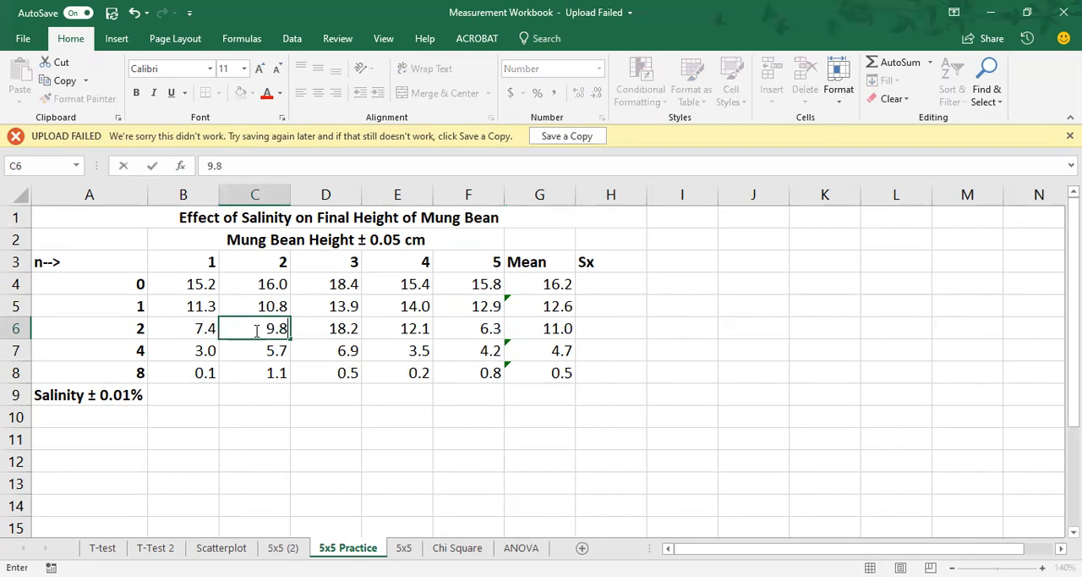
{"action": "key", "text": "Return"}
{"action": "left_click", "coordinate": [254, 331]}
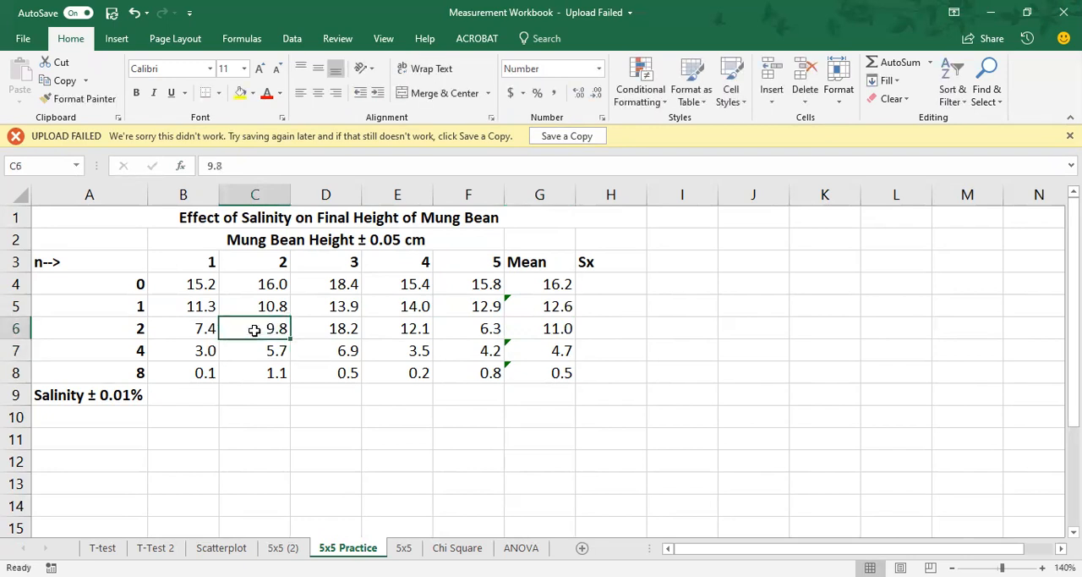
{"action": "left_click", "coordinate": [545, 329]}
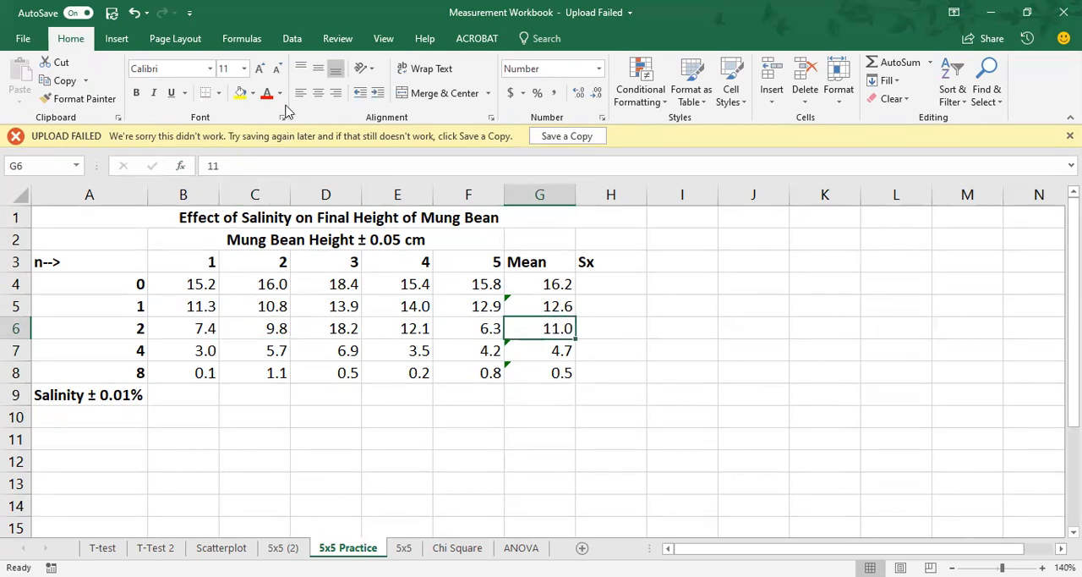
{"action": "left_click", "coordinate": [135, 11]}
{"action": "left_click", "coordinate": [136, 11]}
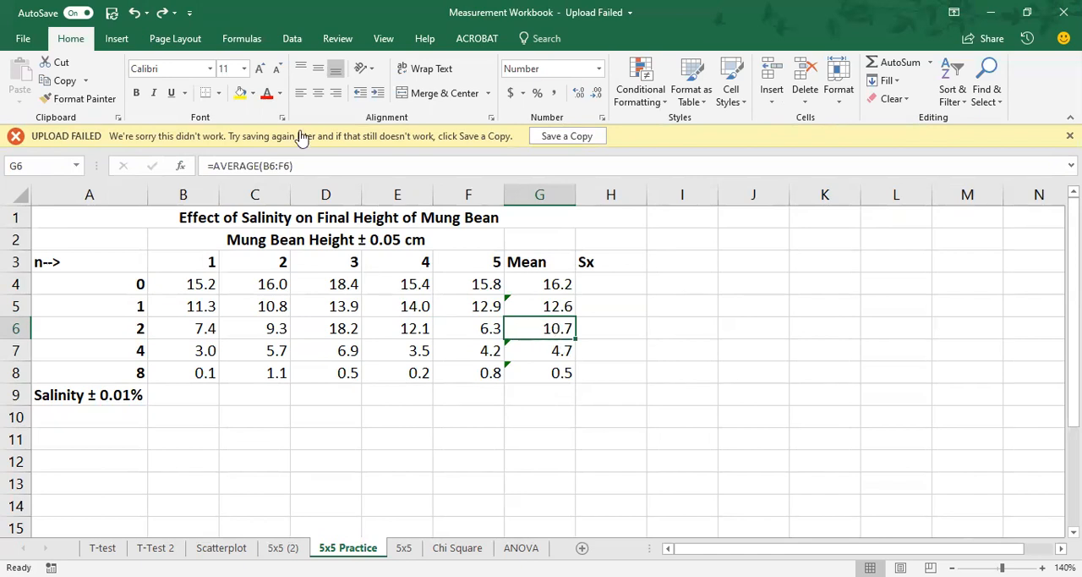
Step: Try the height 9.8 in C6 with the AVERAGE formula active in G6 and undo the entry
{"action": "left_click", "coordinate": [268, 332]}
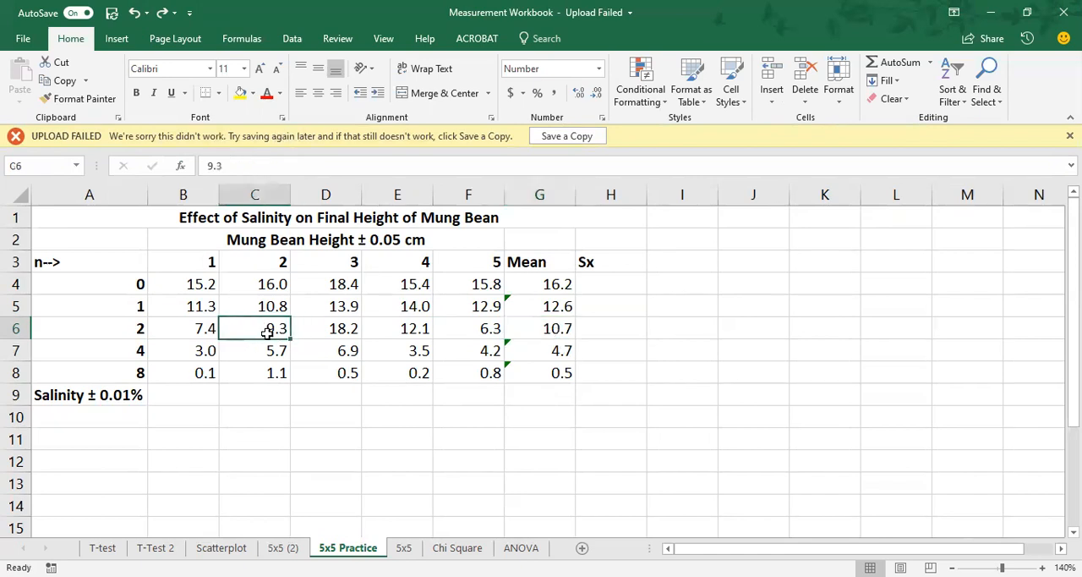
{"action": "type", "text": "9.8"}
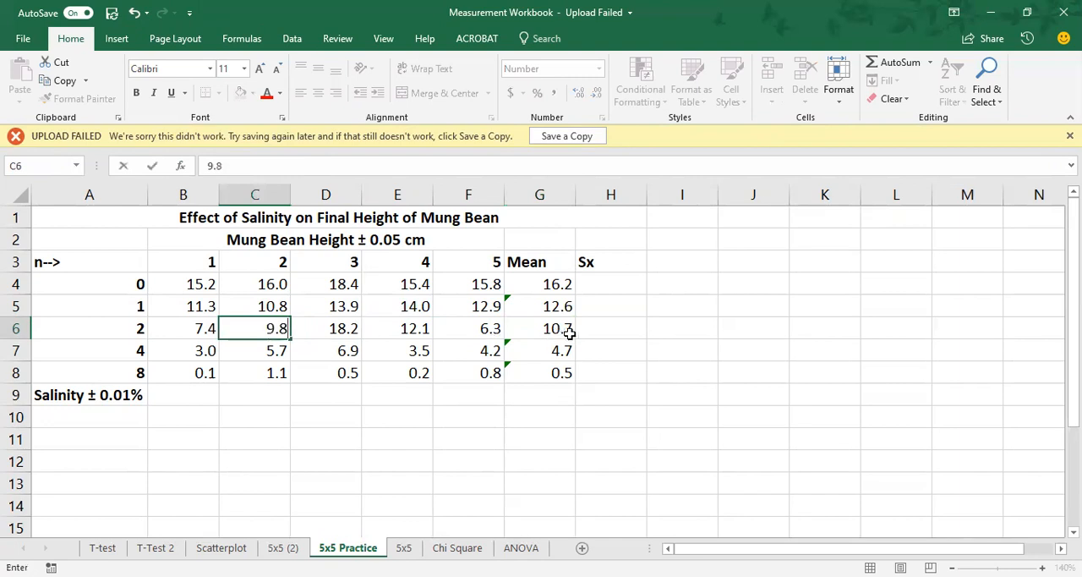
{"action": "key", "text": "Return"}
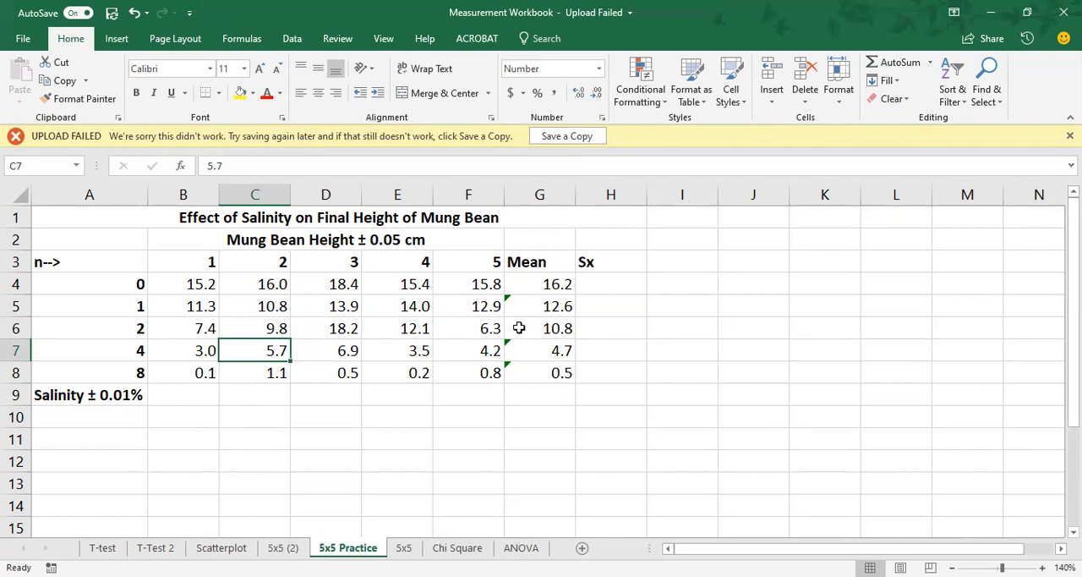
{"action": "key", "text": "Up"}
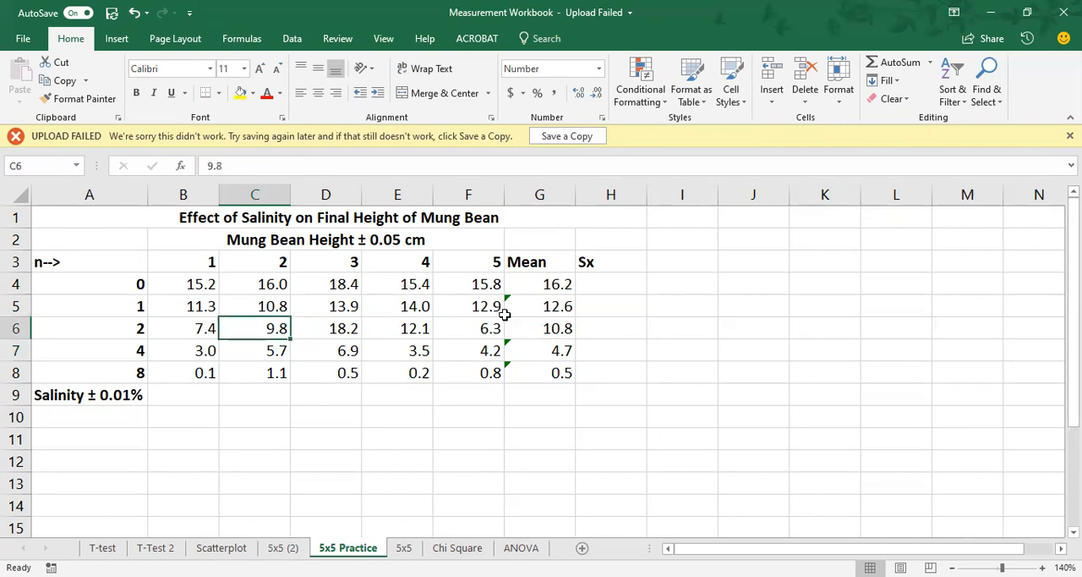
{"action": "left_click", "coordinate": [134, 13]}
Step: Display the mean in G6 with no decimal places while keeping its AVERAGE formula
{"action": "left_click", "coordinate": [560, 337]}
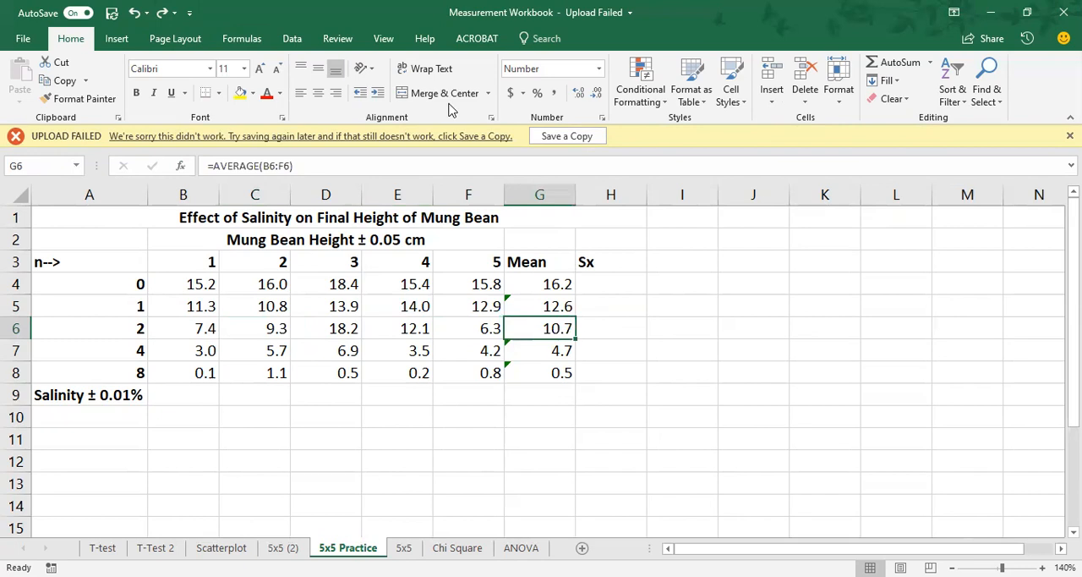
{"action": "left_click", "coordinate": [597, 95]}
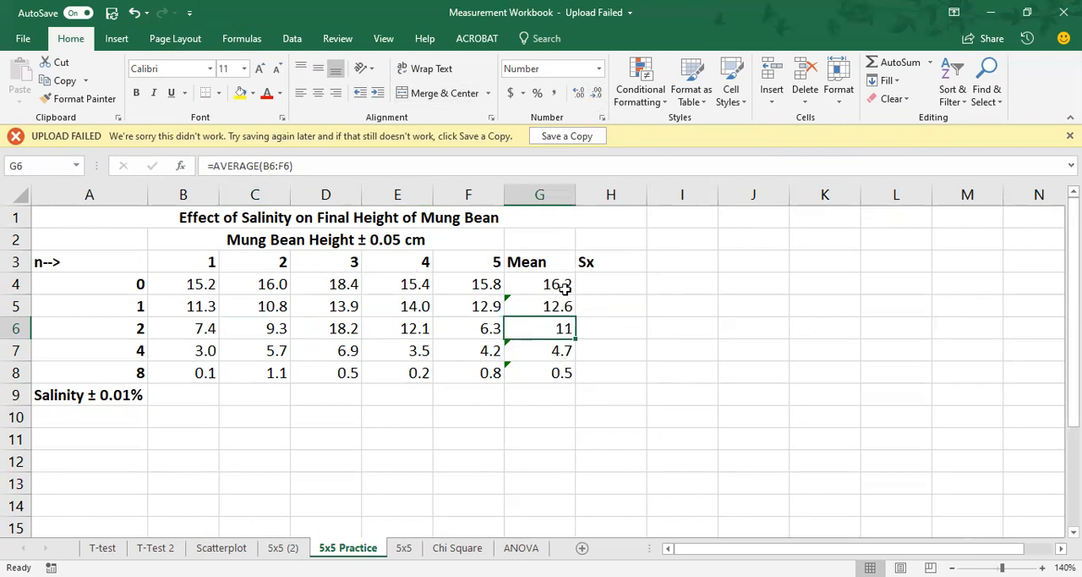
Step: Ignore the formula errors flagged on the remaining means in G7, G8 and G5
{"action": "left_click", "coordinate": [551, 353]}
{"action": "left_click", "coordinate": [491, 355]}
{"action": "left_click", "coordinate": [523, 430]}
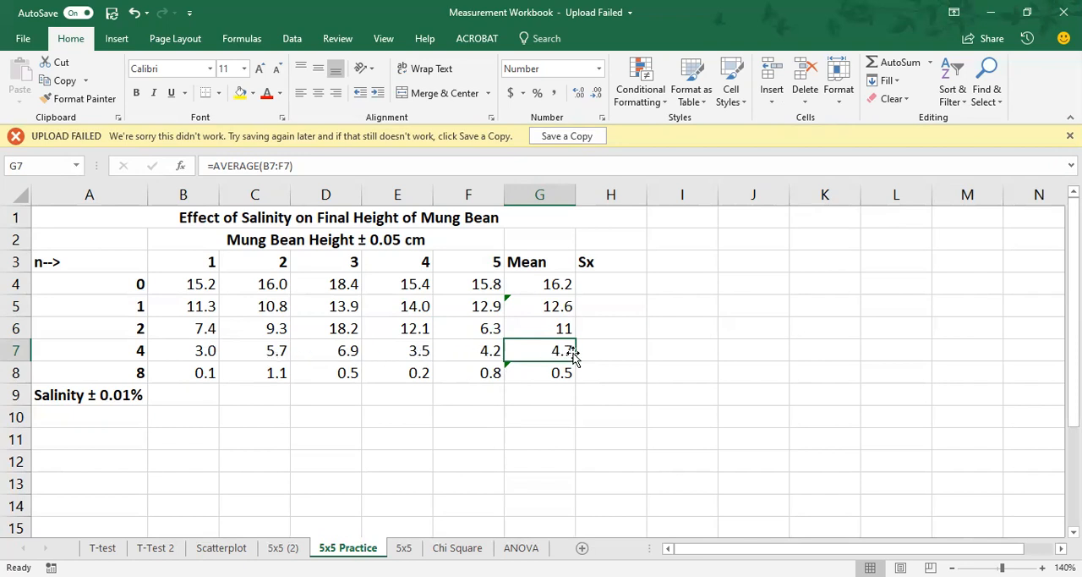
{"action": "left_click", "coordinate": [549, 373]}
{"action": "left_click", "coordinate": [486, 371]}
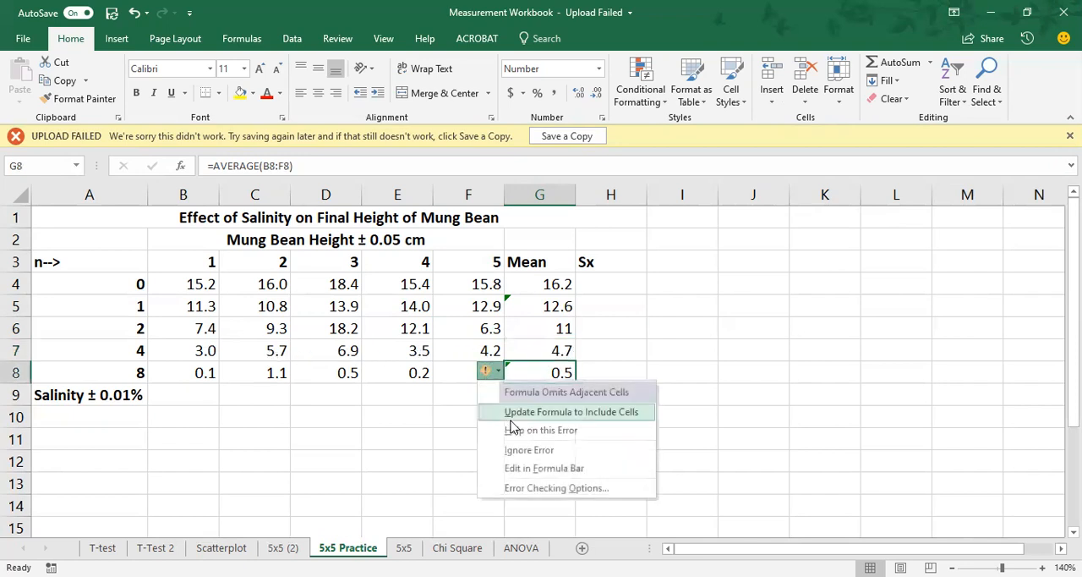
{"action": "left_click", "coordinate": [520, 449]}
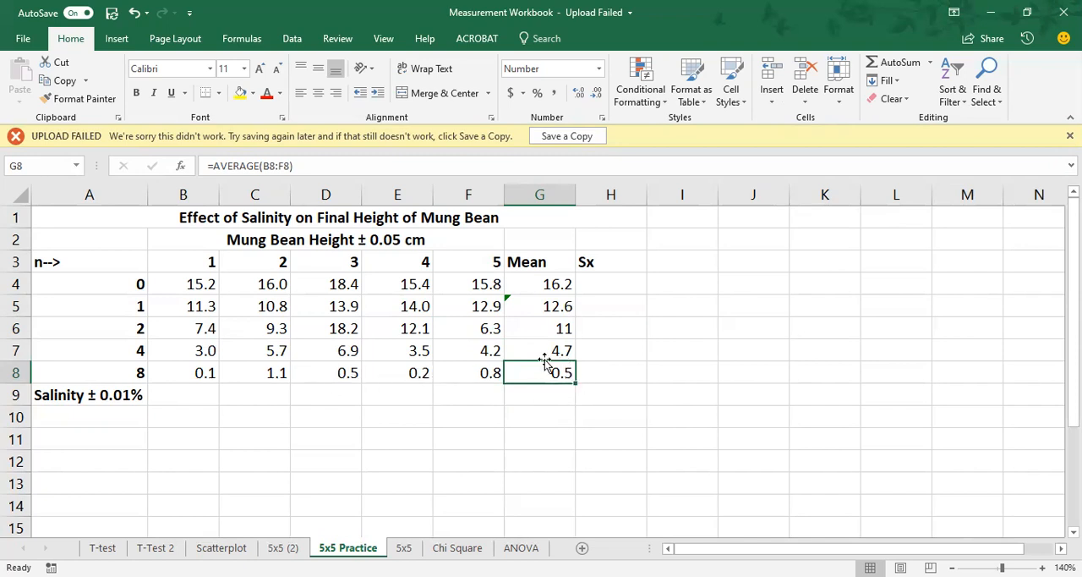
{"action": "left_click", "coordinate": [536, 303]}
{"action": "left_click", "coordinate": [488, 306]}
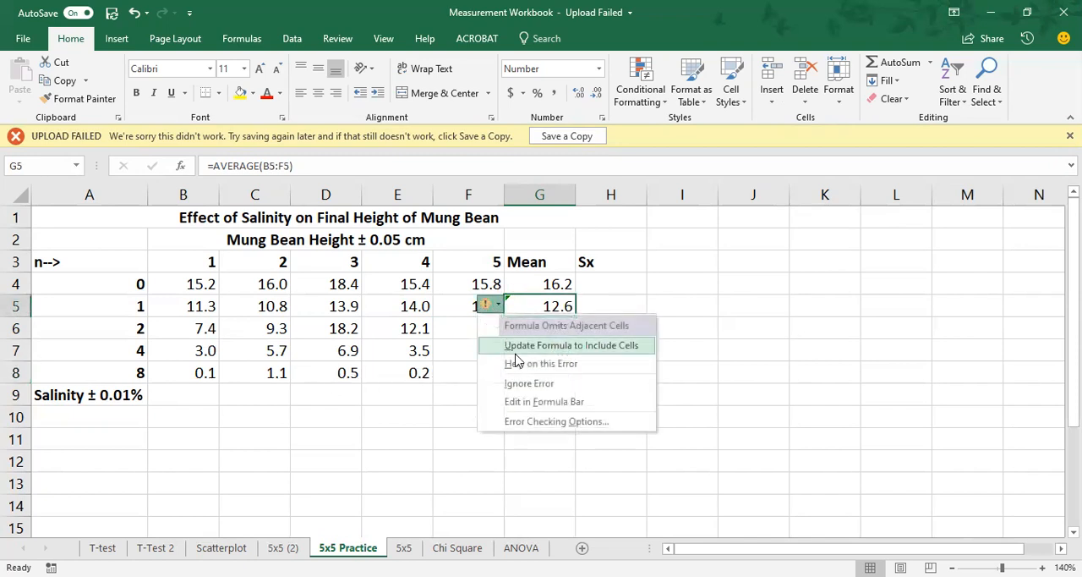
{"action": "left_click", "coordinate": [525, 382]}
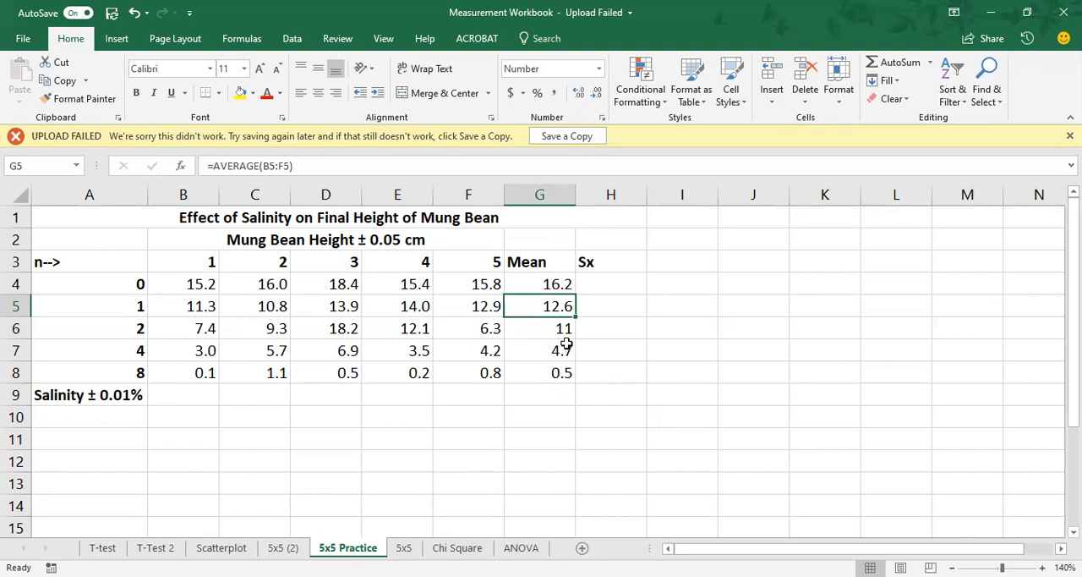
Step: Calculate the sample standard deviation of B4:F4 in H4 with the STDEV.S function
{"action": "left_click", "coordinate": [611, 283]}
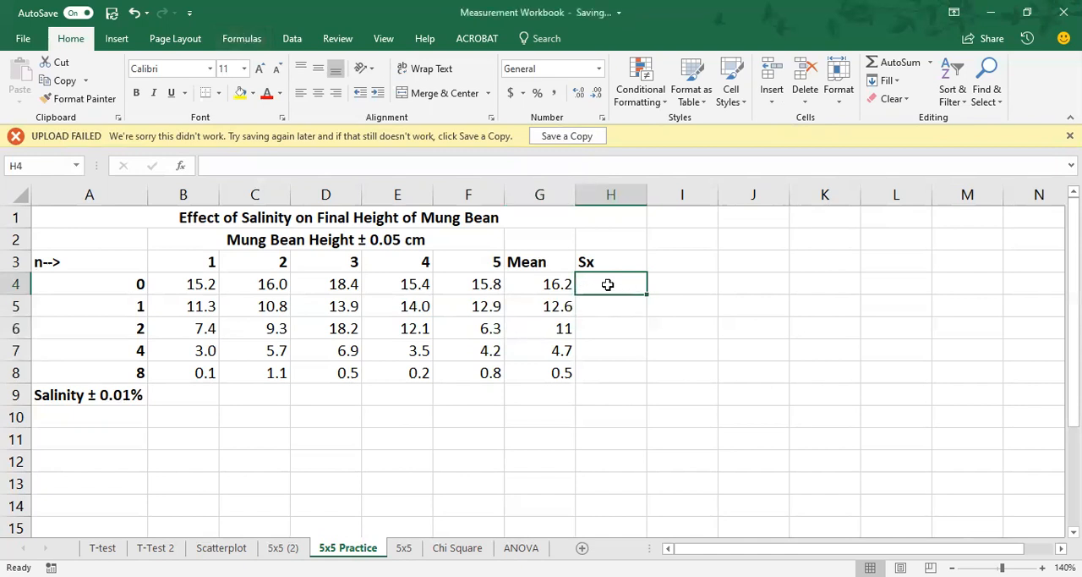
{"action": "left_click", "coordinate": [255, 44]}
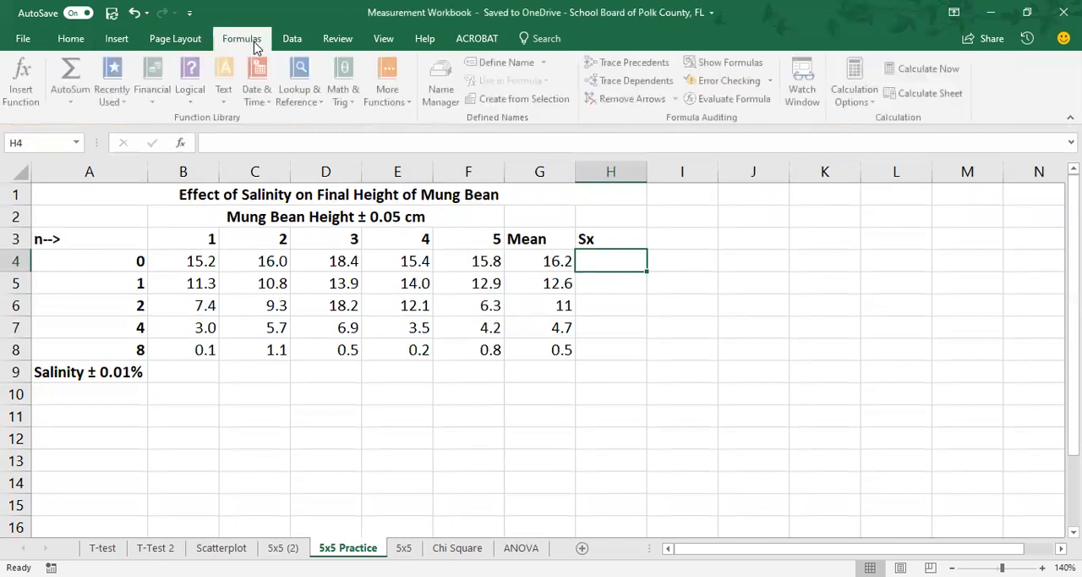
{"action": "left_click", "coordinate": [406, 102]}
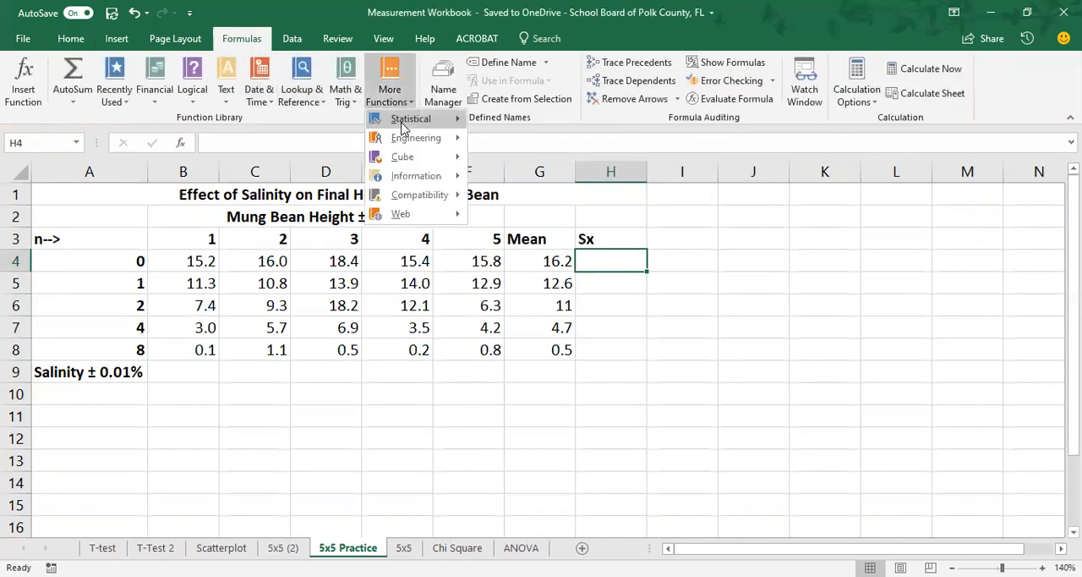
{"action": "mouse_move", "coordinate": [404, 125]}
{"action": "left_click_drag", "start_coordinate": [631, 138], "coordinate": [624, 412]}
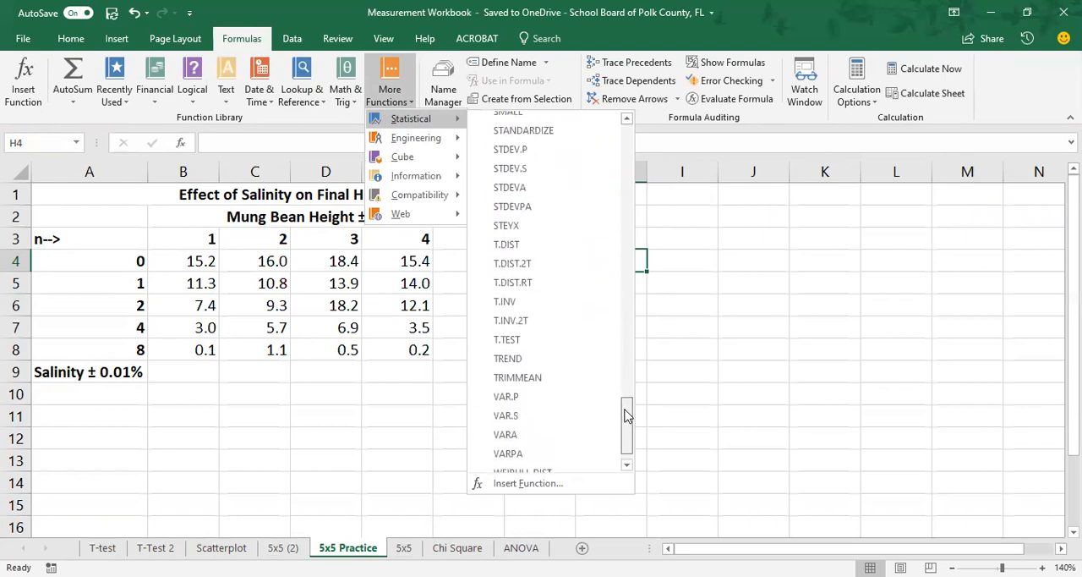
{"action": "left_click", "coordinate": [542, 174]}
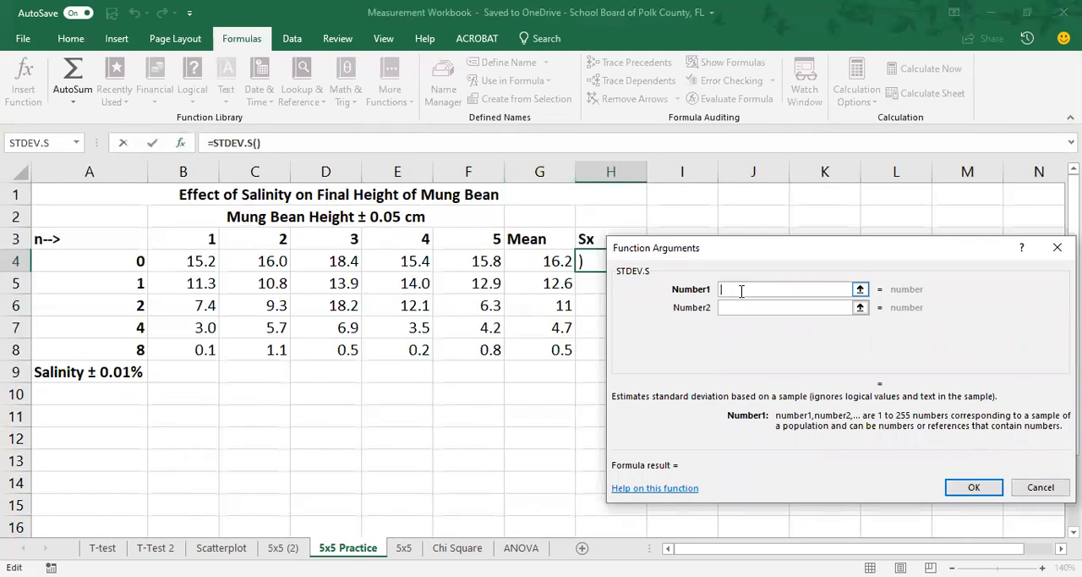
{"action": "left_click", "coordinate": [180, 261]}
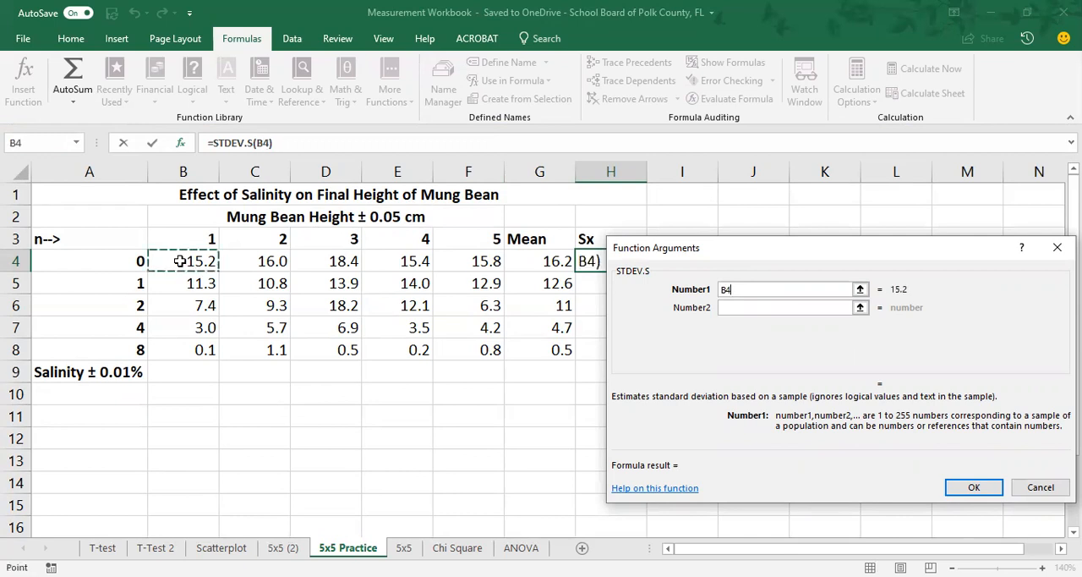
{"action": "key", "text": "shift+Right"}
{"action": "key", "text": "shift+Right"}
{"action": "key", "text": "shift+Right"}
{"action": "key", "text": "shift+Right"}
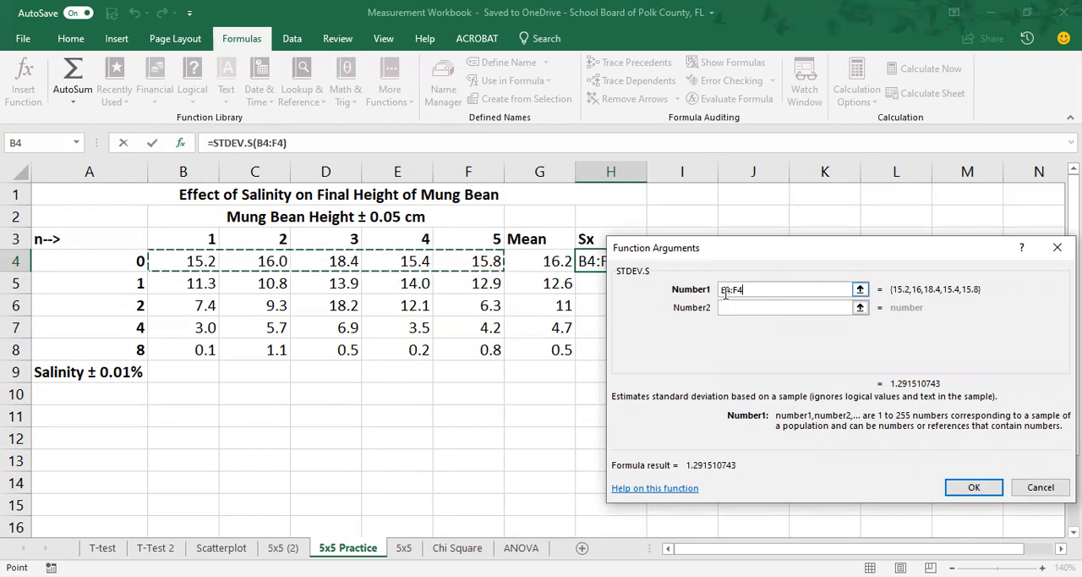
{"action": "left_click", "coordinate": [979, 488]}
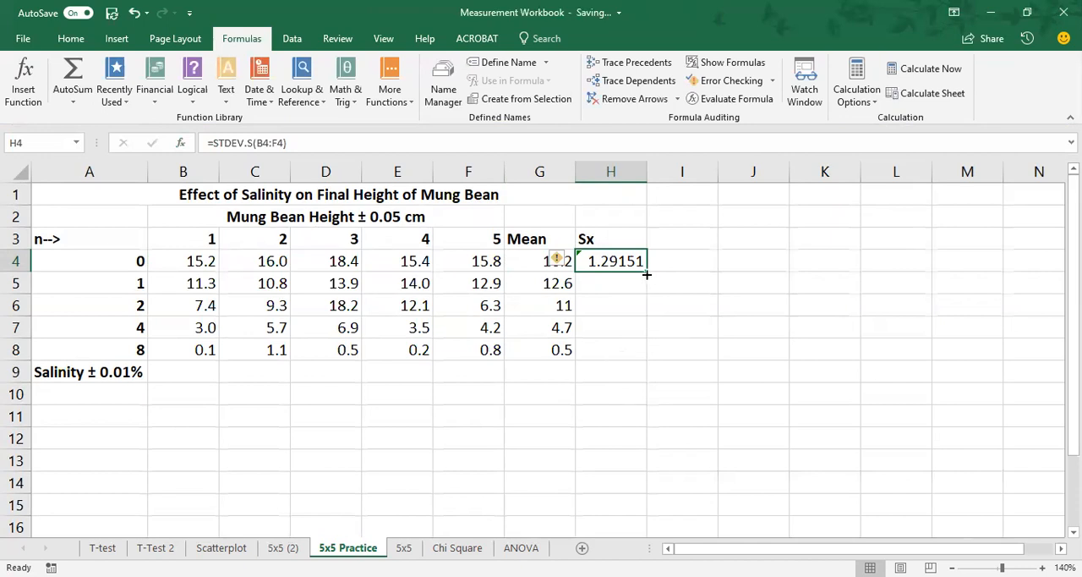
Step: Fill the standard deviation formula from H4 down to H8 and ignore the formula errors flagged on these cells
{"action": "left_click_drag", "start_coordinate": [649, 271], "coordinate": [647, 358]}
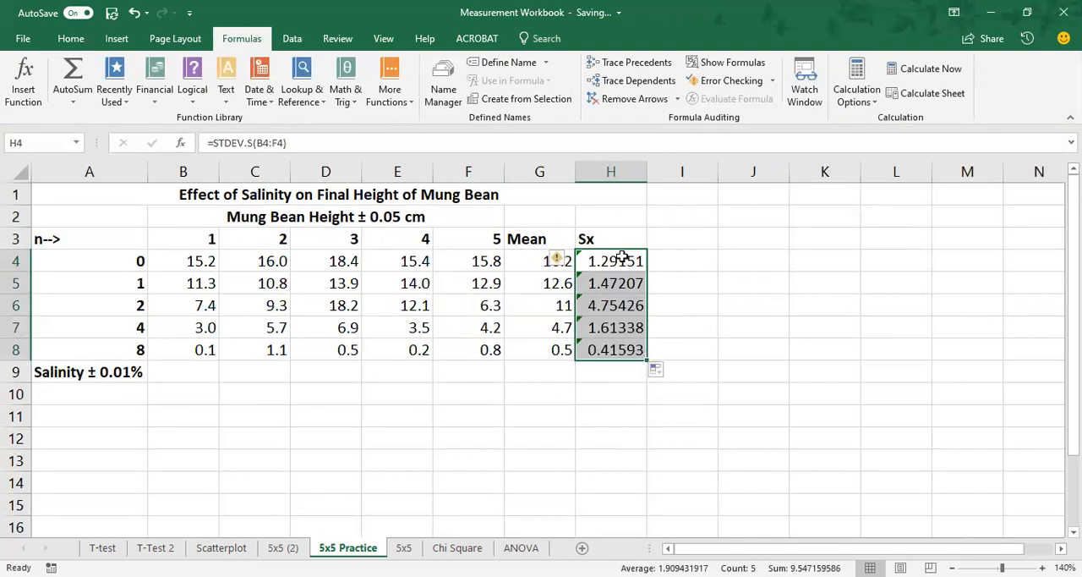
{"action": "left_click", "coordinate": [561, 259]}
{"action": "left_click", "coordinate": [589, 337]}
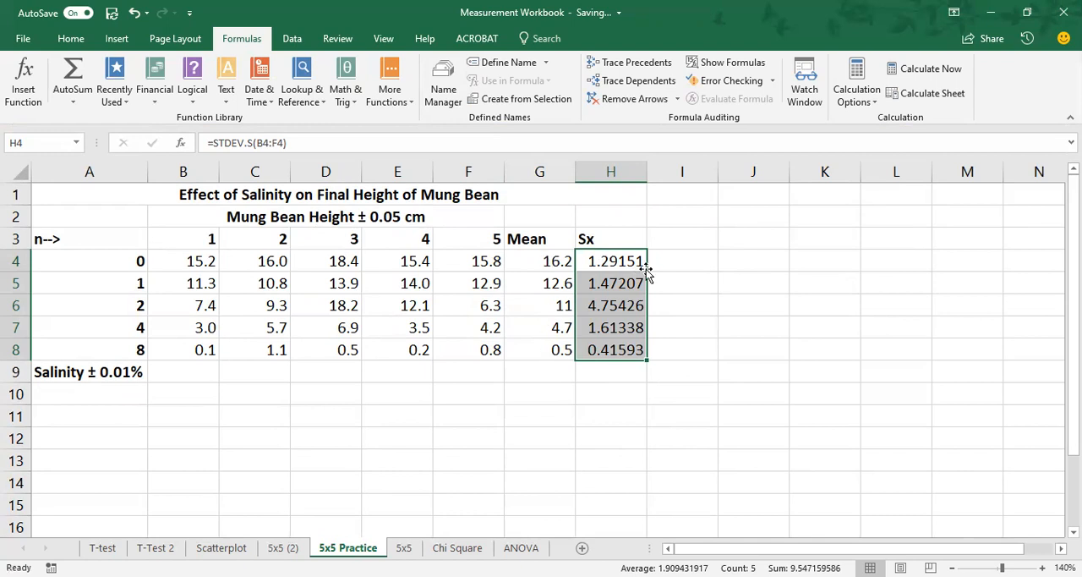
Step: Display the Sx values in H4 and H5 with two decimal places
{"action": "left_click_drag", "start_coordinate": [630, 261], "coordinate": [634, 349]}
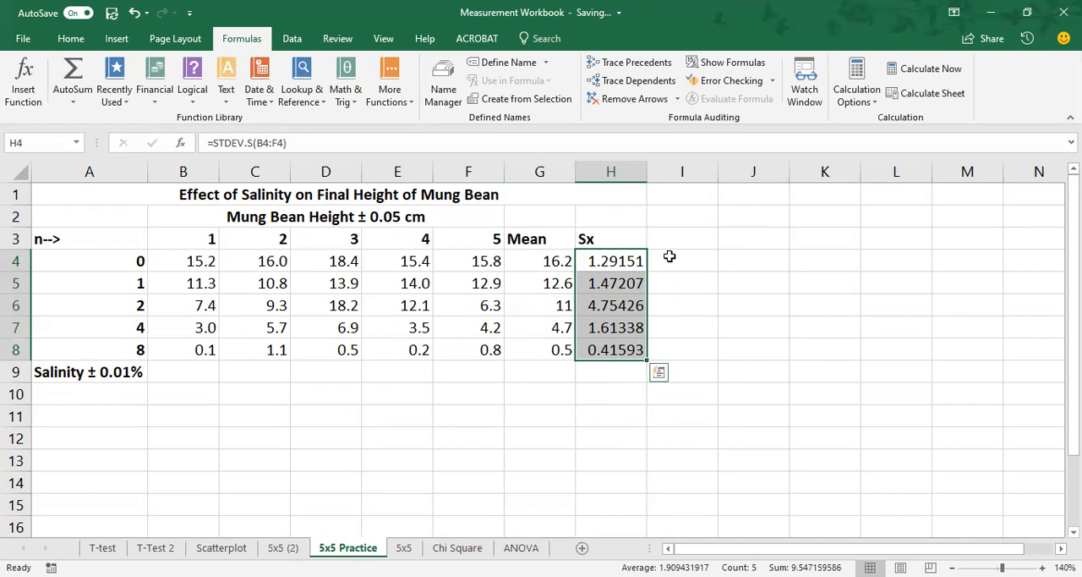
{"action": "left_click", "coordinate": [623, 263]}
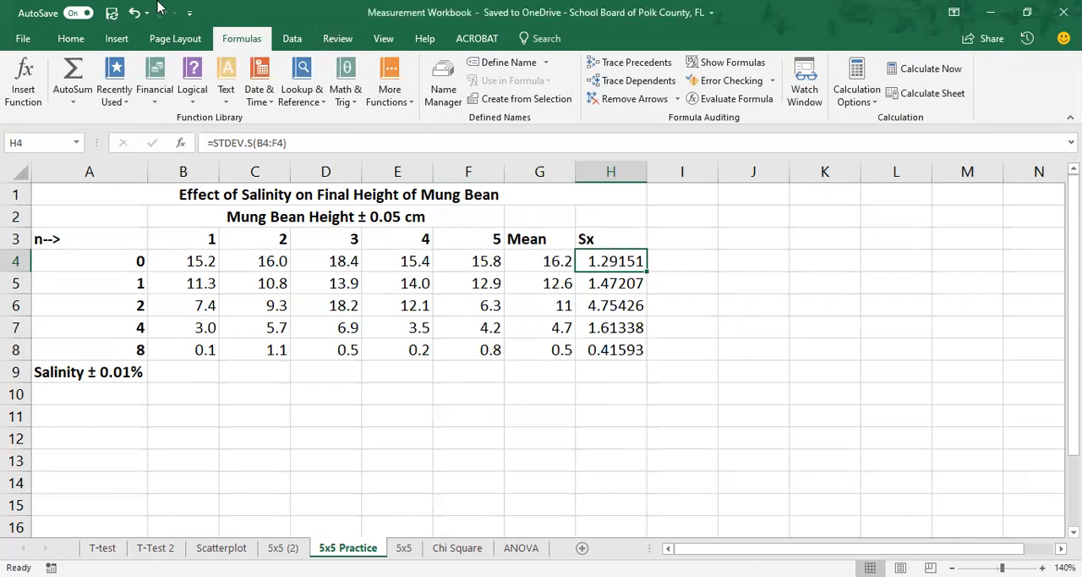
{"action": "left_click", "coordinate": [71, 38]}
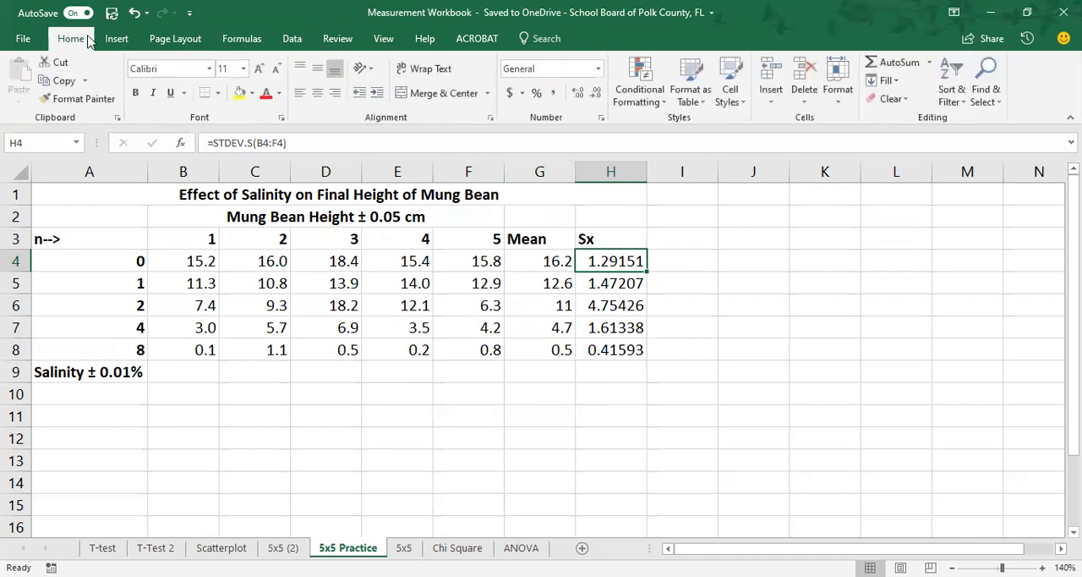
{"action": "left_click", "coordinate": [597, 93]}
{"action": "left_click", "coordinate": [597, 93]}
{"action": "left_click", "coordinate": [597, 93]}
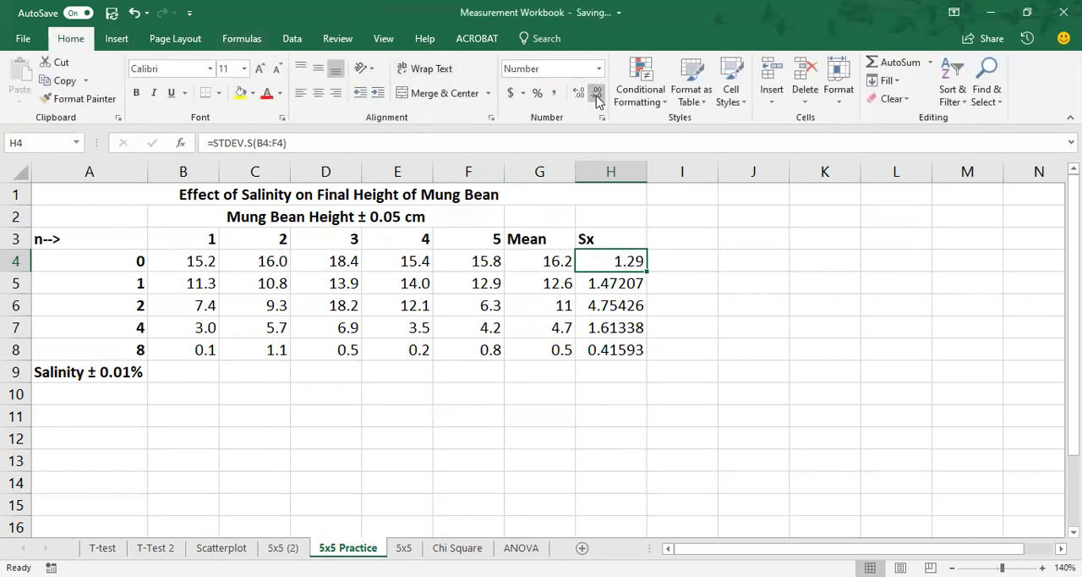
{"action": "left_click", "coordinate": [622, 280]}
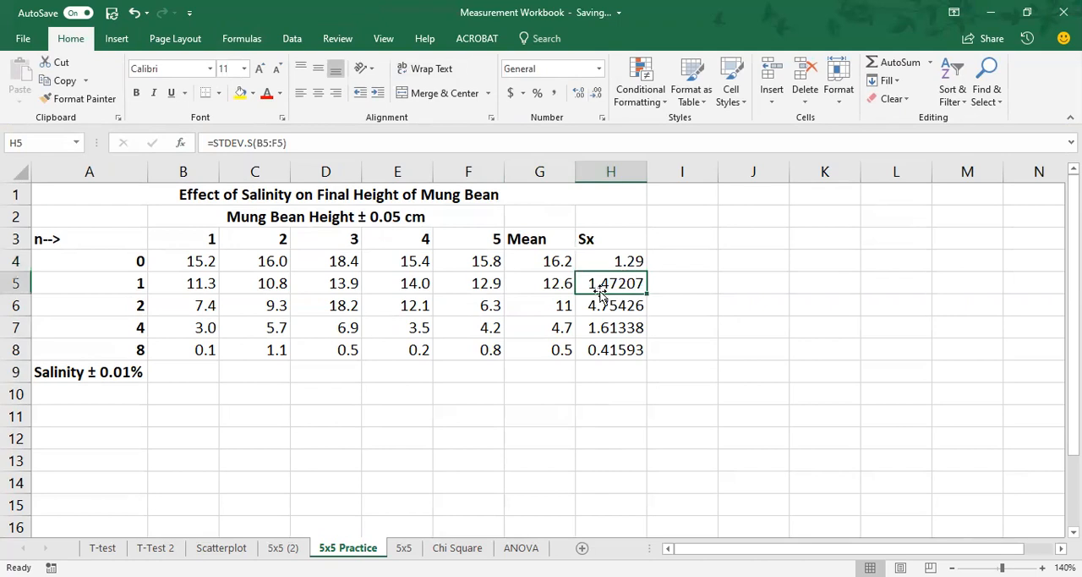
{"action": "left_click", "coordinate": [597, 93]}
{"action": "left_click", "coordinate": [597, 93]}
{"action": "left_click", "coordinate": [597, 93]}
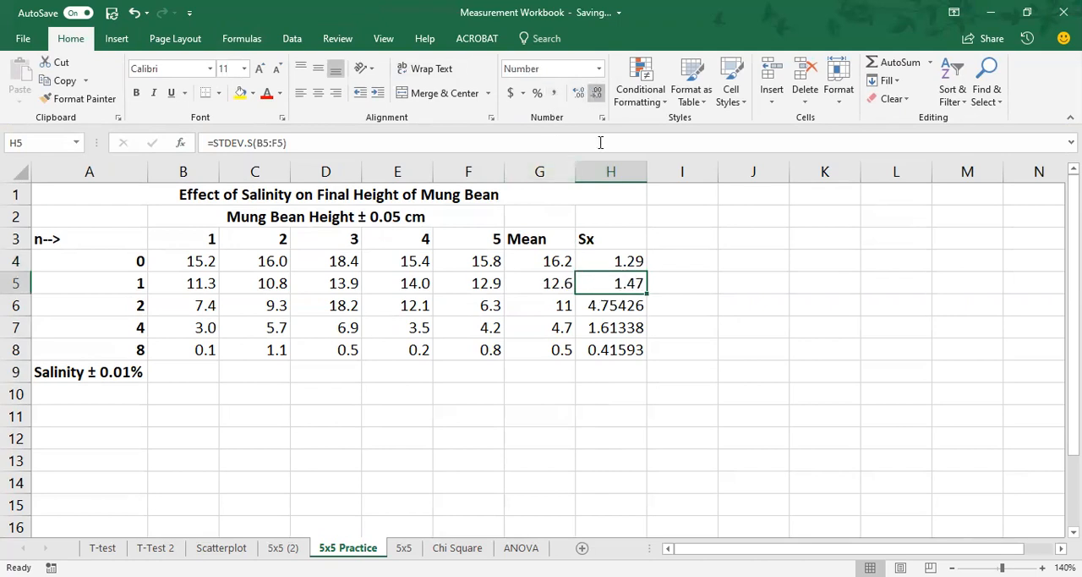
Step: Display the Sx values in H6, H7 and H8 with one decimal place
{"action": "left_click", "coordinate": [628, 306]}
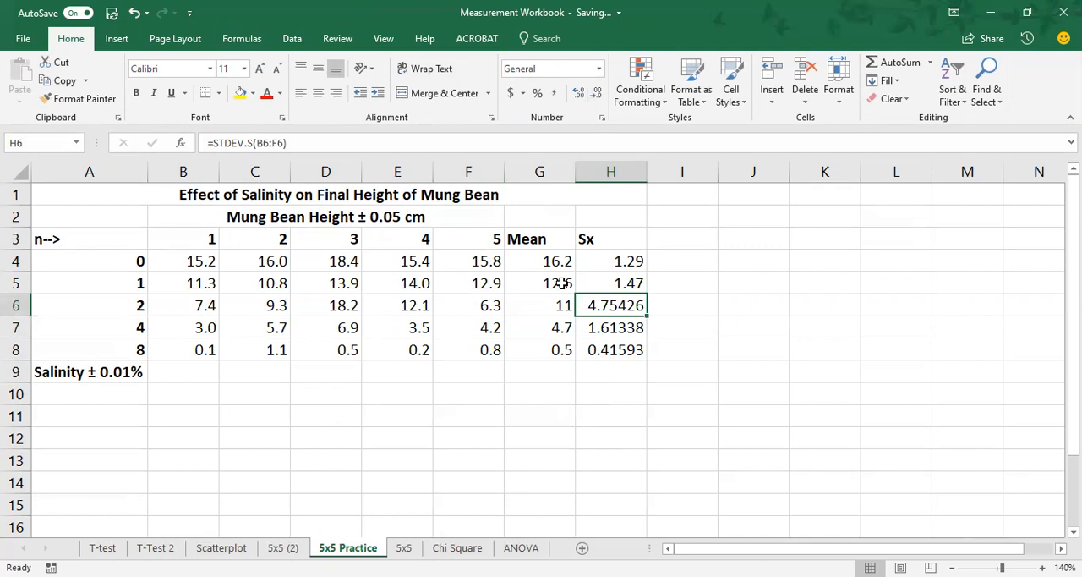
{"action": "left_click", "coordinate": [596, 93]}
{"action": "left_click", "coordinate": [597, 93]}
{"action": "left_click", "coordinate": [597, 93]}
{"action": "left_click", "coordinate": [597, 93]}
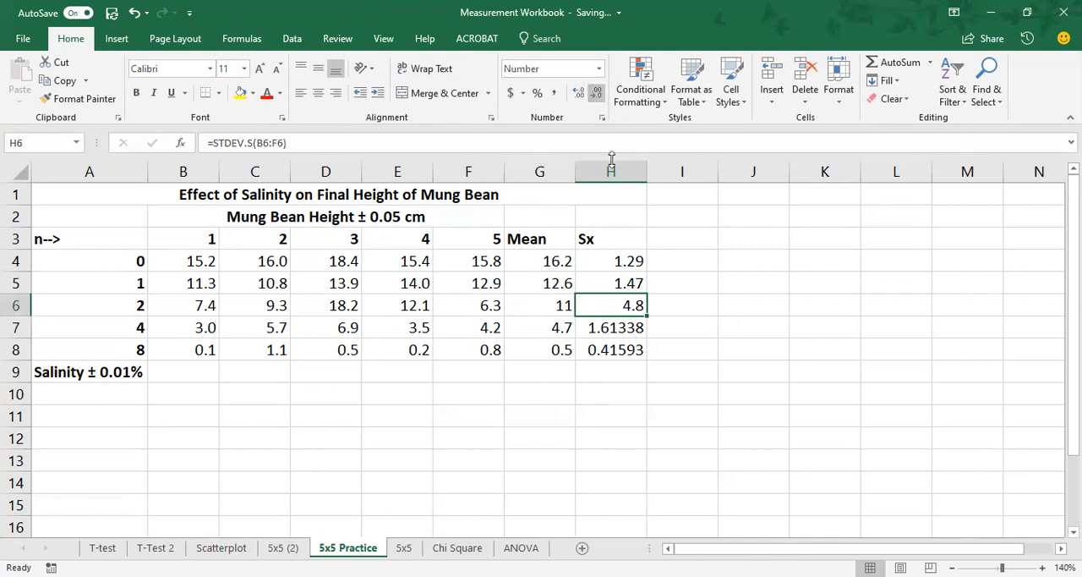
{"action": "left_click", "coordinate": [597, 336]}
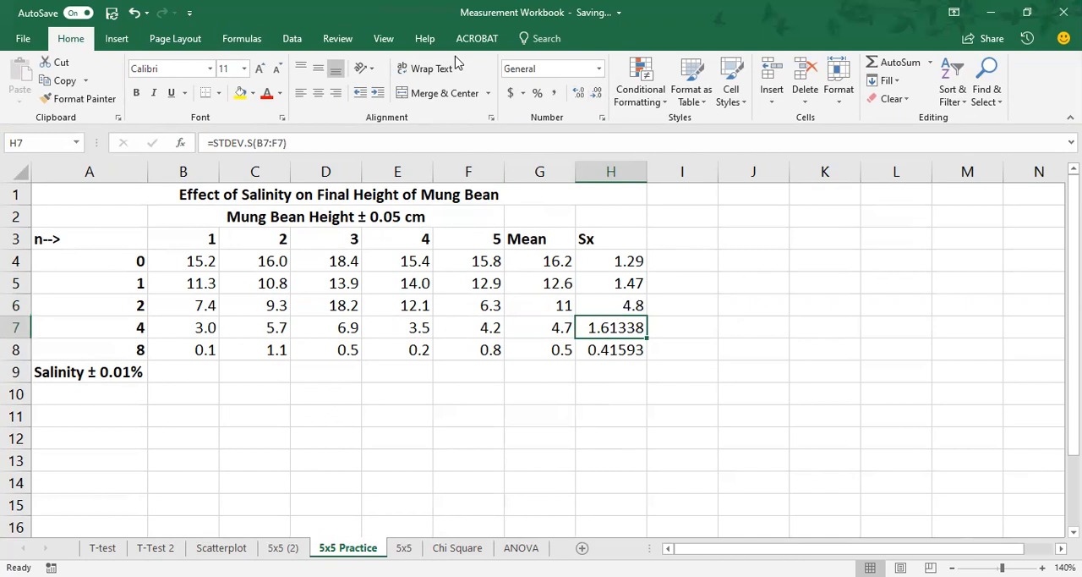
{"action": "left_click", "coordinate": [597, 93]}
{"action": "left_click", "coordinate": [597, 93]}
{"action": "left_click", "coordinate": [597, 94]}
{"action": "left_click", "coordinate": [597, 93]}
{"action": "left_click", "coordinate": [629, 353]}
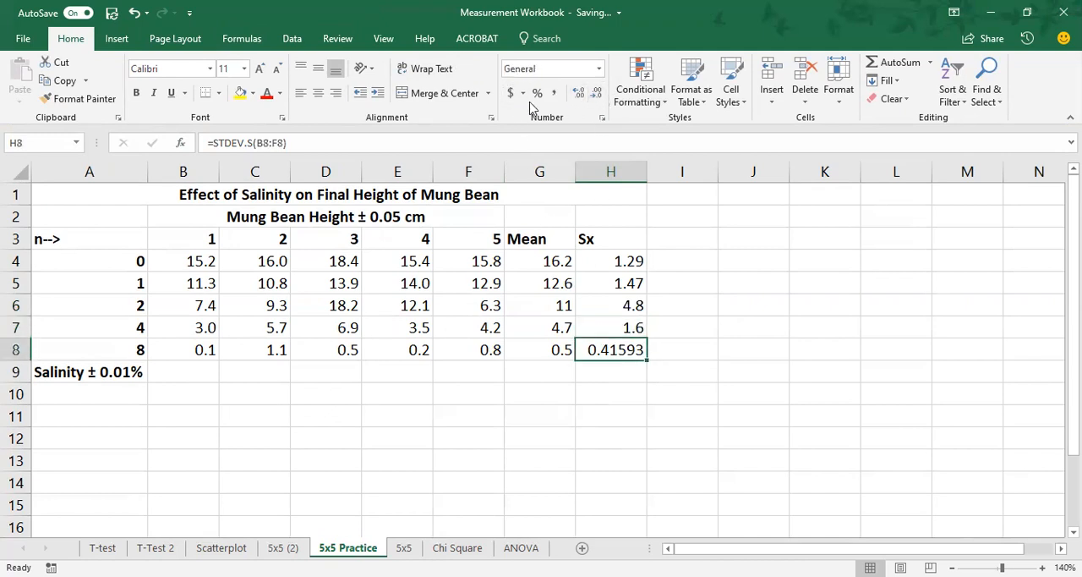
{"action": "left_click", "coordinate": [597, 93]}
{"action": "left_click", "coordinate": [597, 93]}
{"action": "left_click", "coordinate": [597, 93]}
{"action": "left_click", "coordinate": [597, 93]}
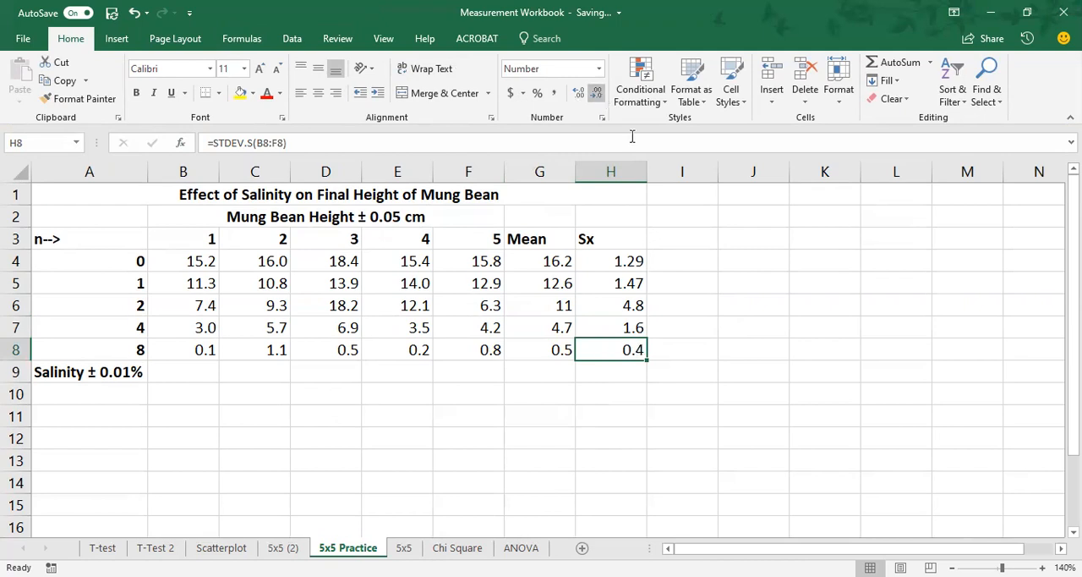
{"action": "left_click", "coordinate": [634, 329]}
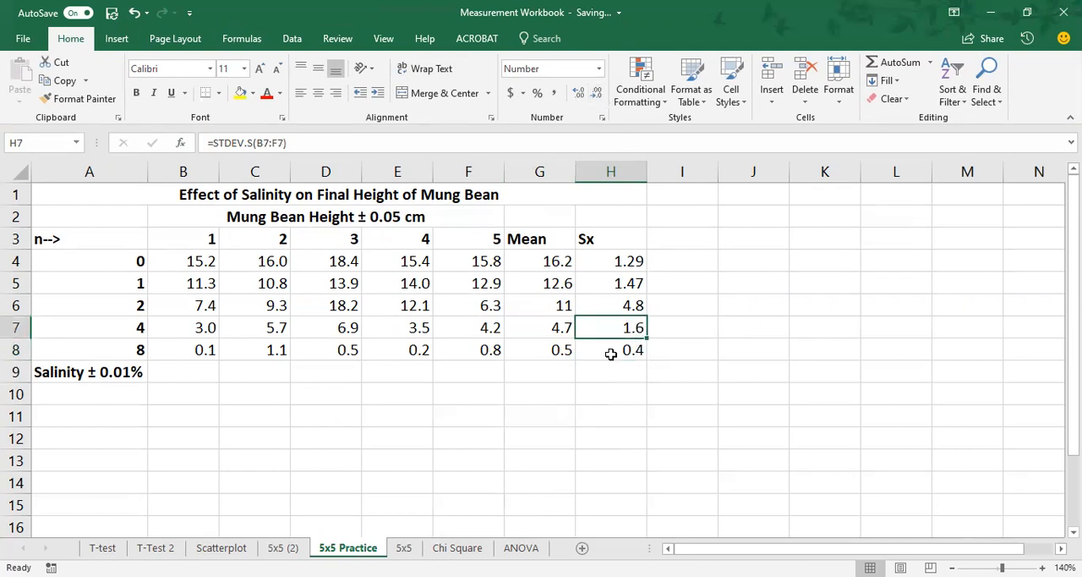
{"action": "left_click", "coordinate": [610, 354]}
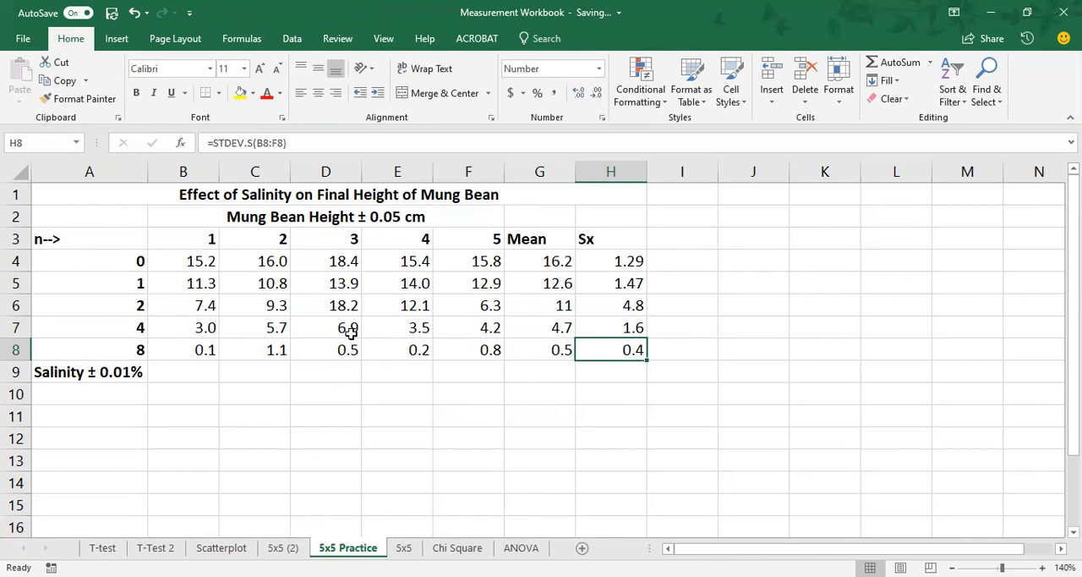
Step: View the finished salinity chart on the 5x5 (2) sheet and return to the 5x5 Practice sheet
{"action": "left_click", "coordinate": [283, 547]}
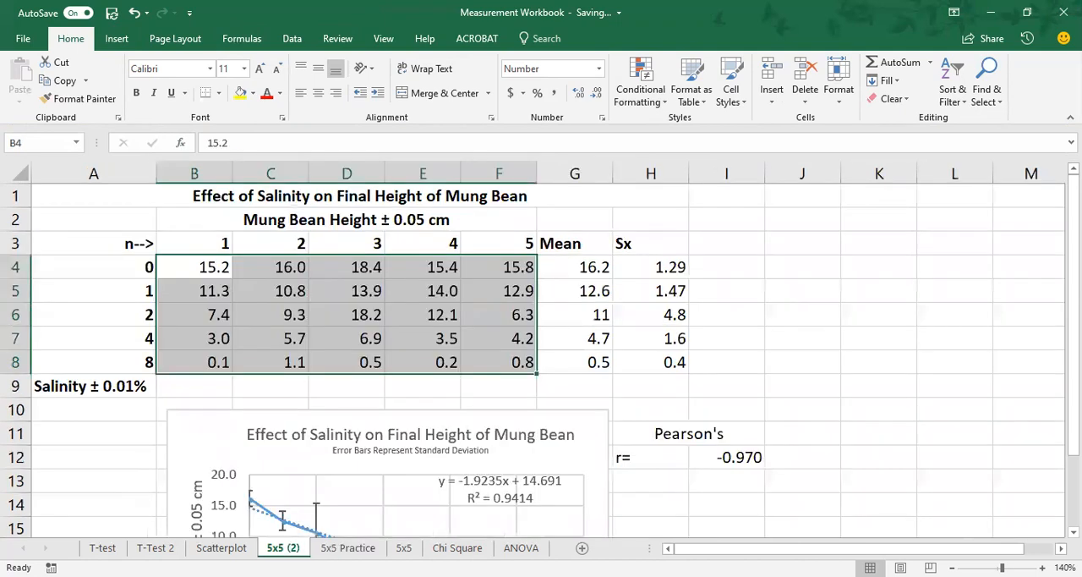
{"action": "left_click", "coordinate": [841, 346]}
{"action": "scroll", "coordinate": [843, 360], "scroll_direction": "down", "scroll_amount": 3}
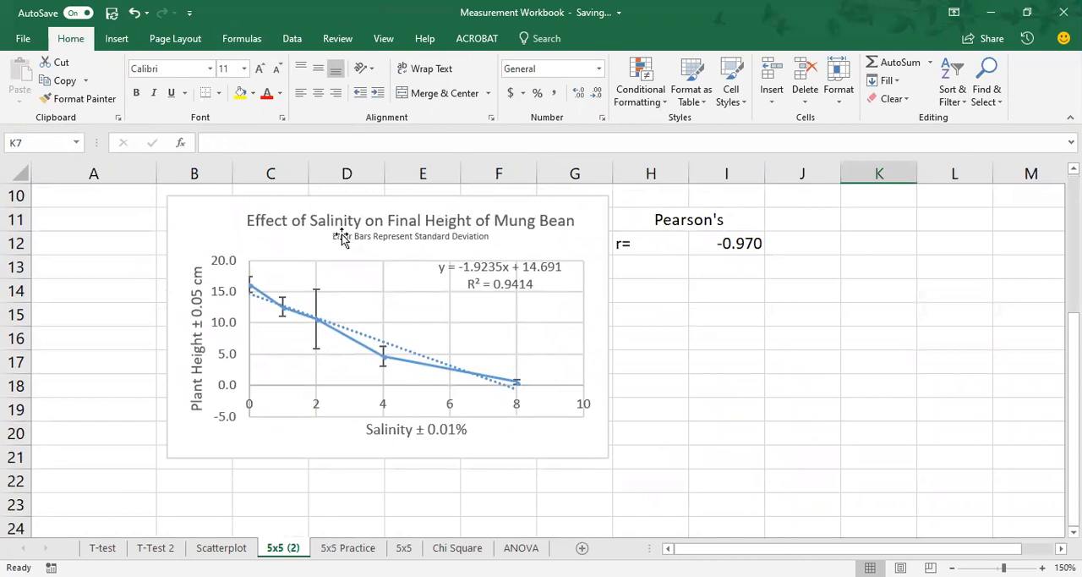
{"action": "left_click", "coordinate": [348, 547]}
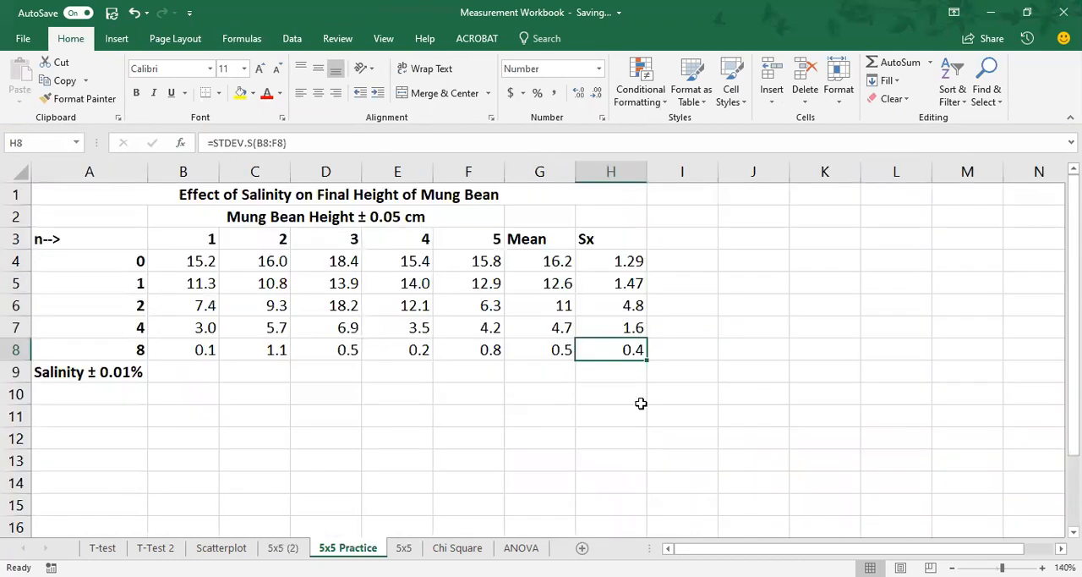
{"action": "left_click", "coordinate": [543, 432]}
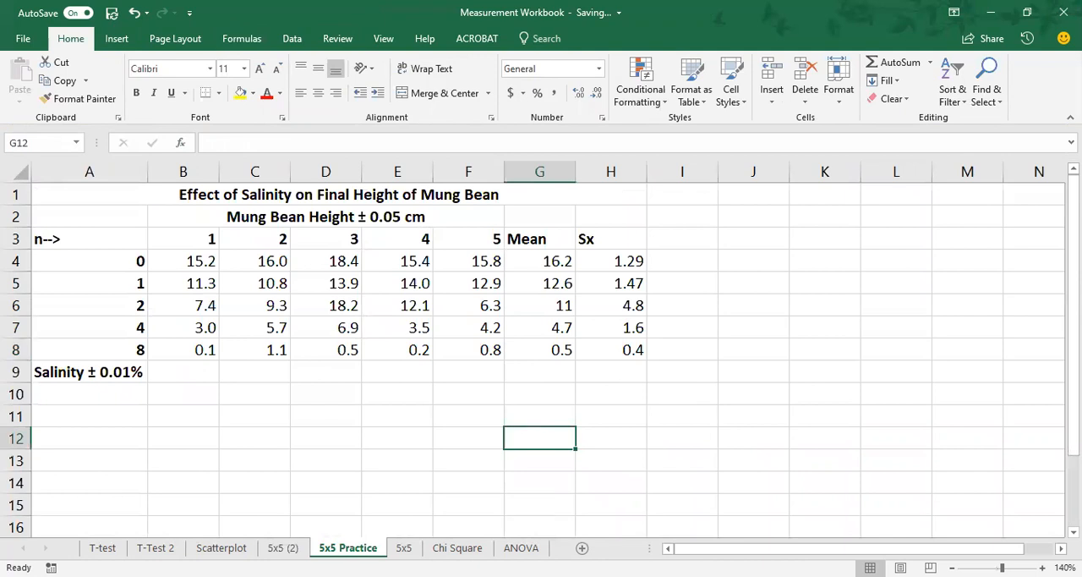
Step: Examine the 5x5 (2) chart's axes, error bars and trendline against its data table, highlighting the salinity levels and label in A4:A9
{"action": "left_click", "coordinate": [282, 547]}
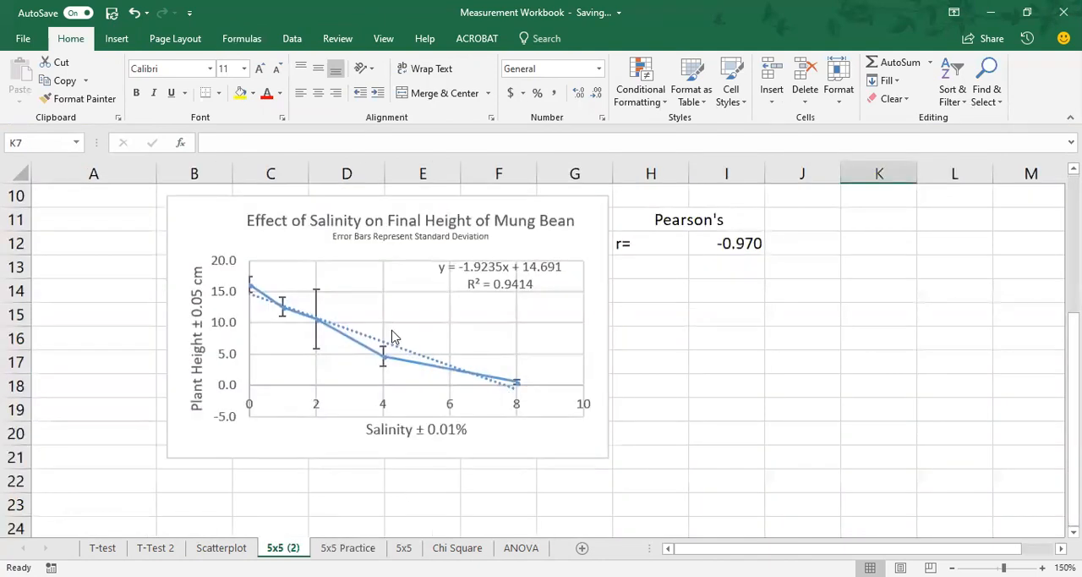
{"action": "scroll", "coordinate": [450, 345], "scroll_direction": "up", "scroll_amount": 3}
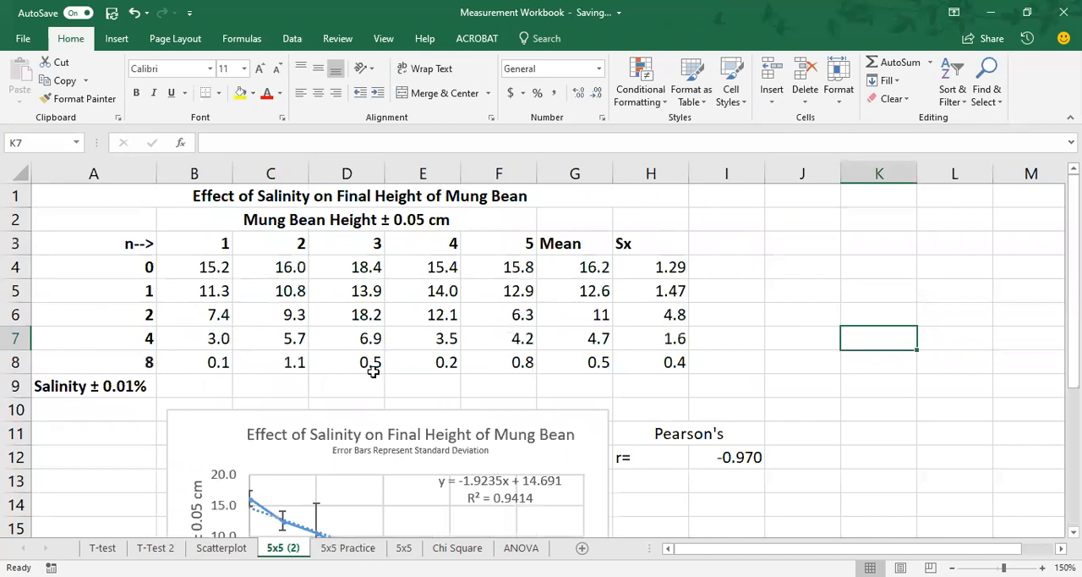
{"action": "scroll", "coordinate": [372, 370], "scroll_direction": "down", "scroll_amount": 3}
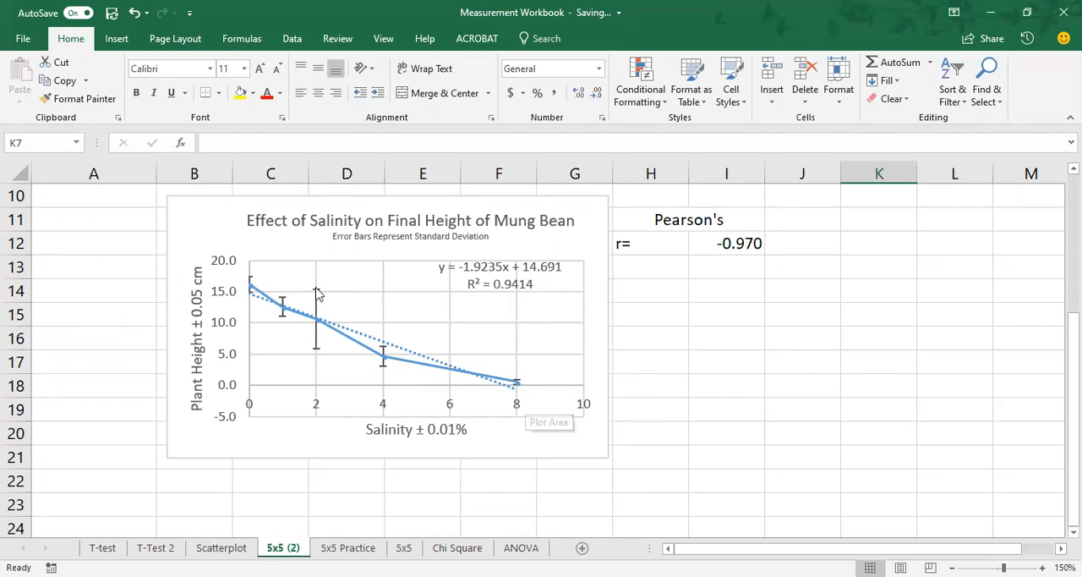
{"action": "scroll", "coordinate": [728, 437], "scroll_direction": "up", "scroll_amount": 2}
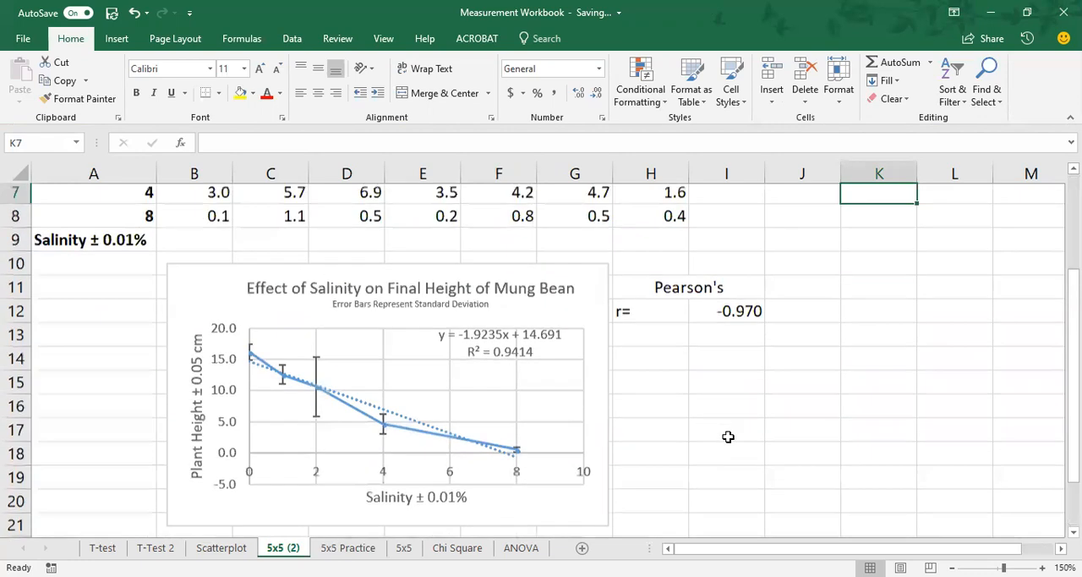
{"action": "scroll", "coordinate": [728, 436], "scroll_direction": "up", "scroll_amount": 1}
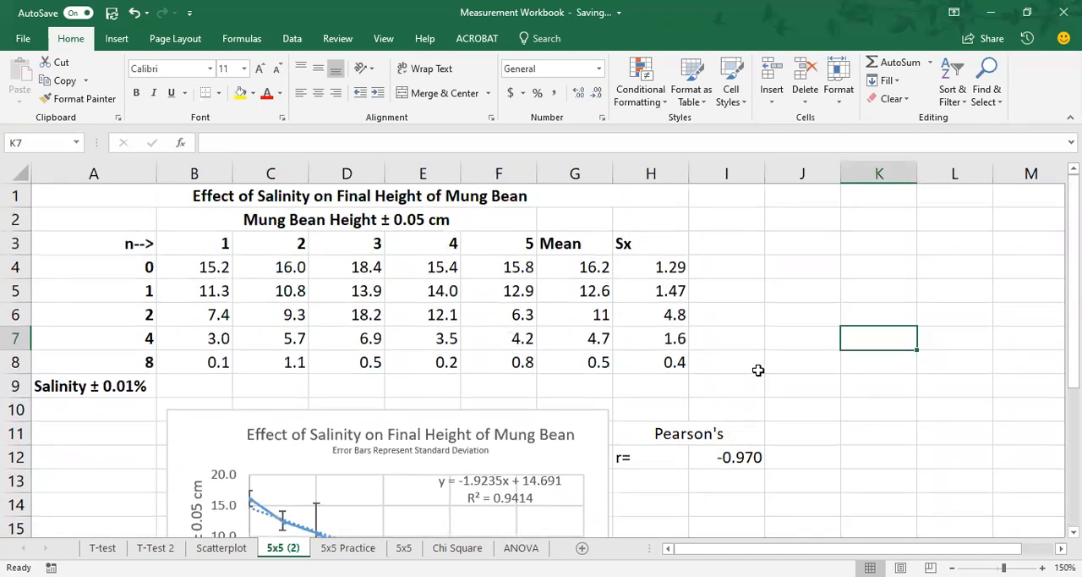
{"action": "scroll", "coordinate": [279, 253], "scroll_direction": "down", "scroll_amount": 1}
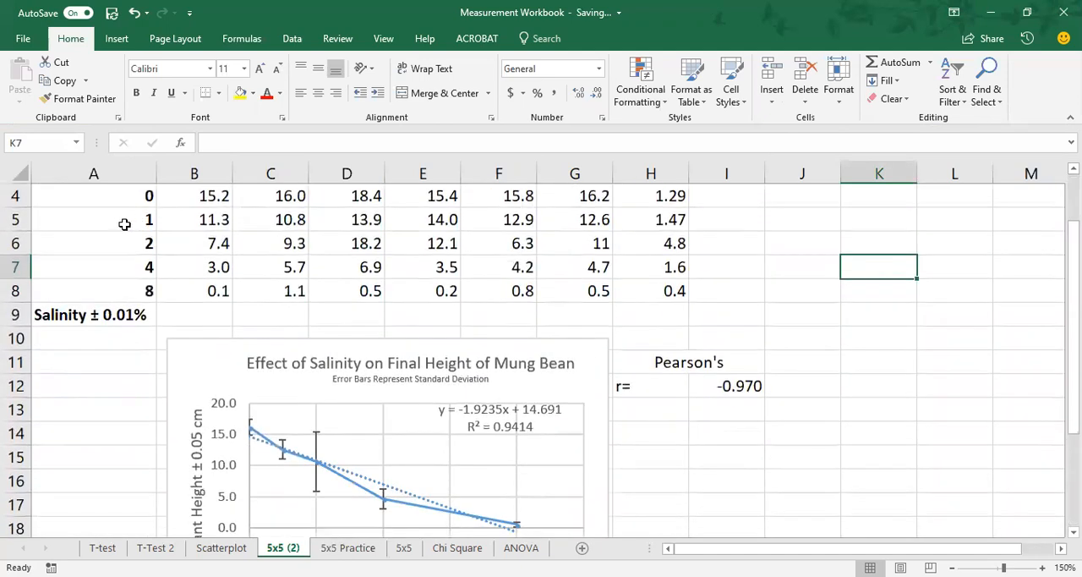
{"action": "scroll", "coordinate": [93, 262], "scroll_direction": "up", "scroll_amount": 1}
{"action": "left_click", "coordinate": [113, 268]}
{"action": "left_click_drag", "start_coordinate": [113, 268], "coordinate": [115, 386]}
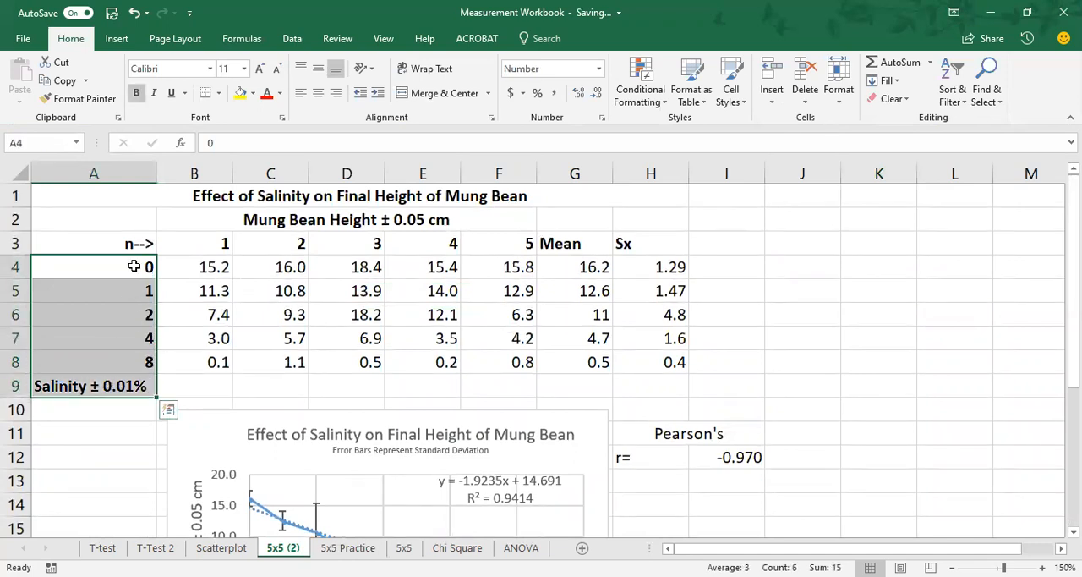
{"action": "scroll", "coordinate": [918, 396], "scroll_direction": "down", "scroll_amount": 2}
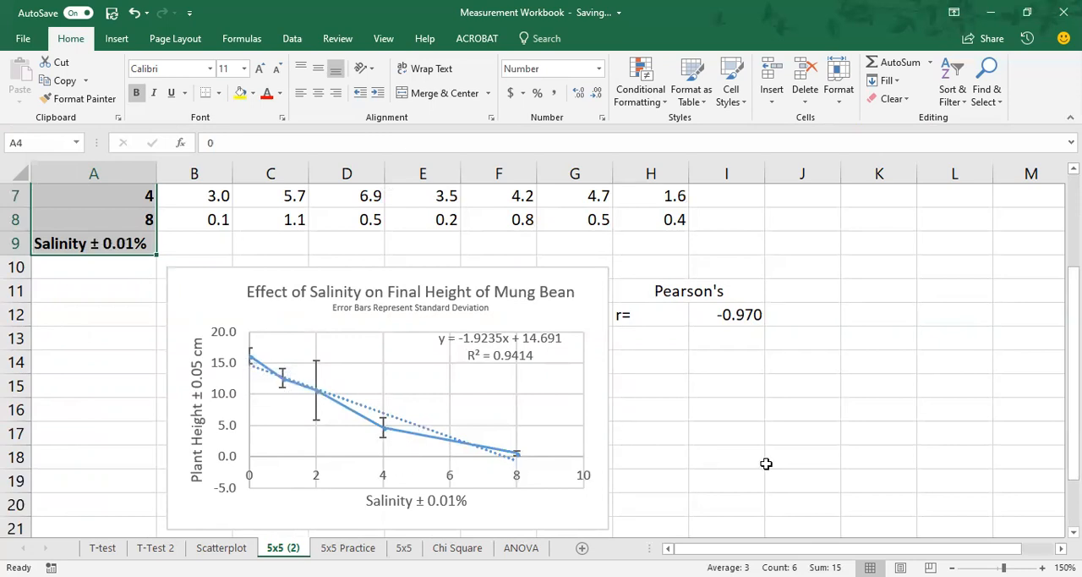
Step: Highlight the Mean column G3:G8 on the 5x5 (2) sheet and return to the 5x5 Practice sheet
{"action": "scroll", "coordinate": [766, 463], "scroll_direction": "up", "scroll_amount": 2}
{"action": "left_click", "coordinate": [582, 245]}
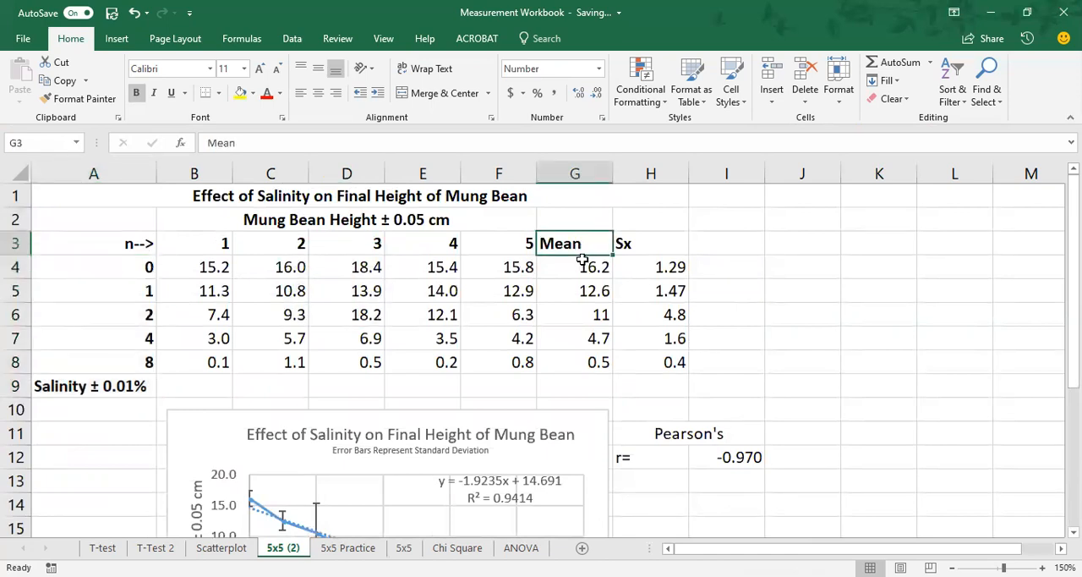
{"action": "left_click_drag", "start_coordinate": [582, 261], "coordinate": [597, 361]}
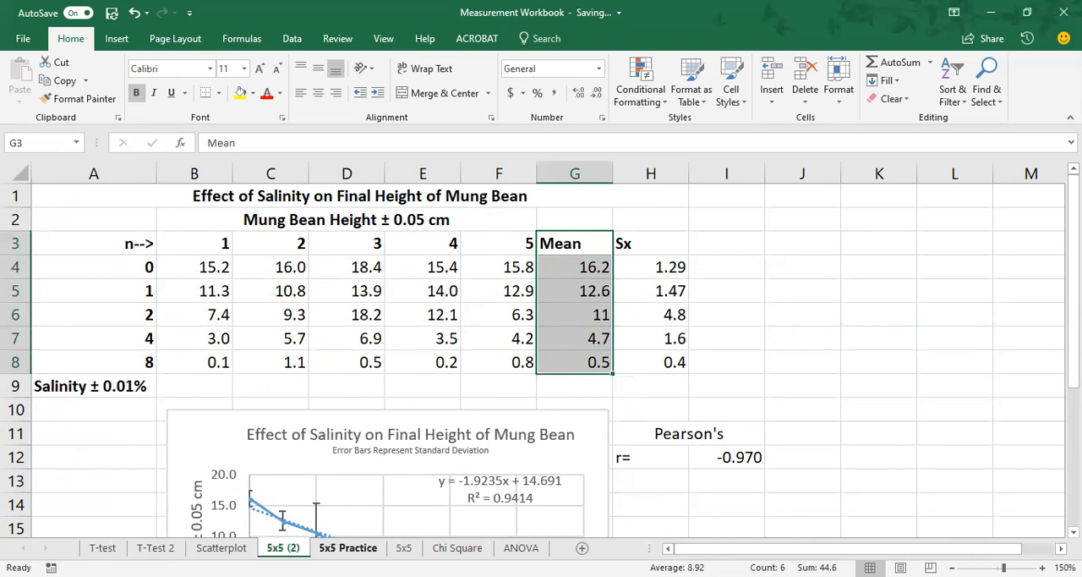
{"action": "left_click", "coordinate": [347, 548]}
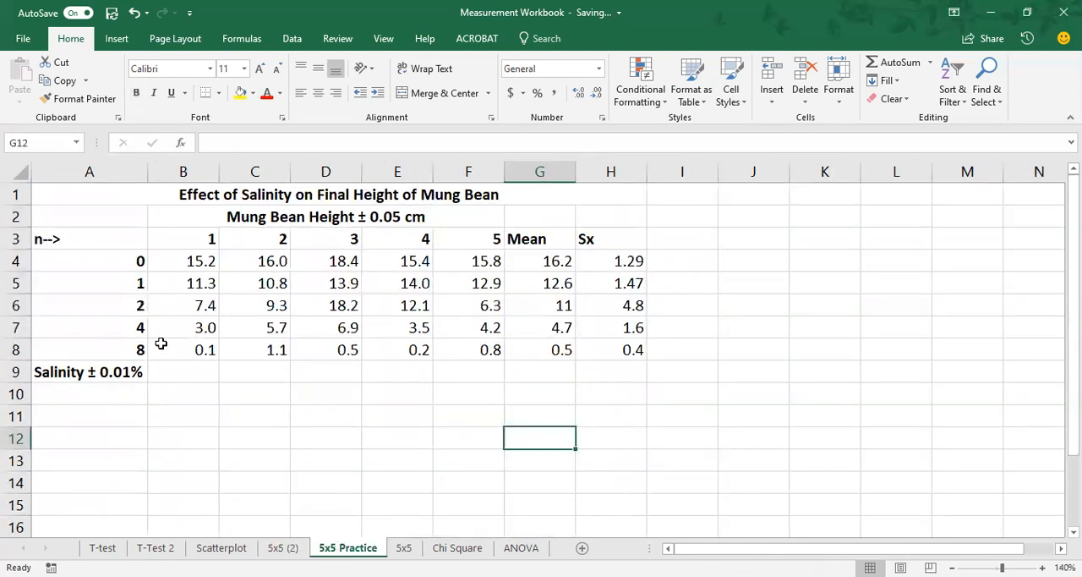
{"action": "left_click", "coordinate": [108, 263]}
{"action": "left_click_drag", "start_coordinate": [107, 282], "coordinate": [112, 349]}
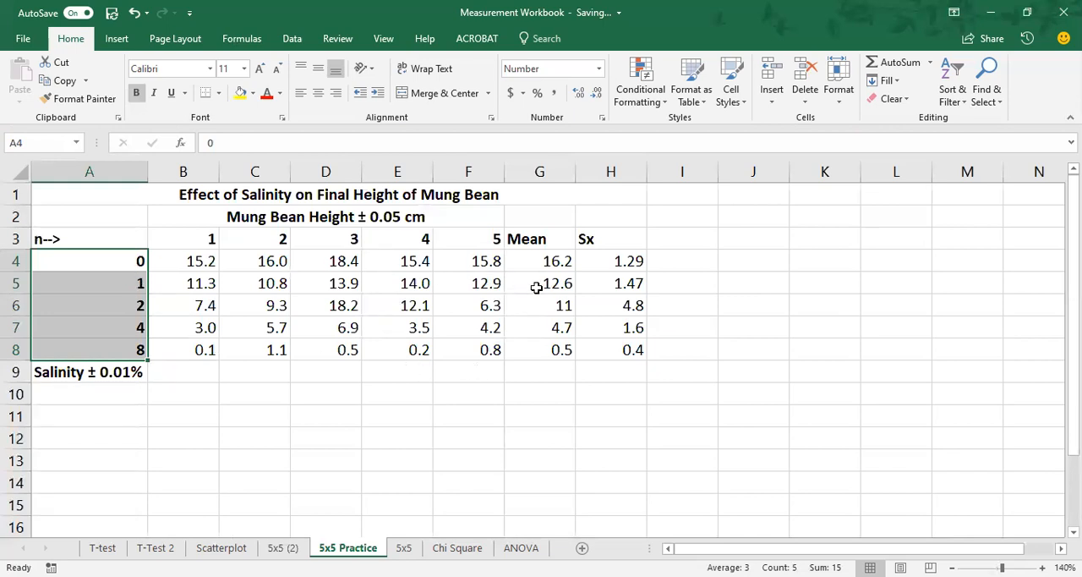
{"action": "key", "text": "ctrl+q"}
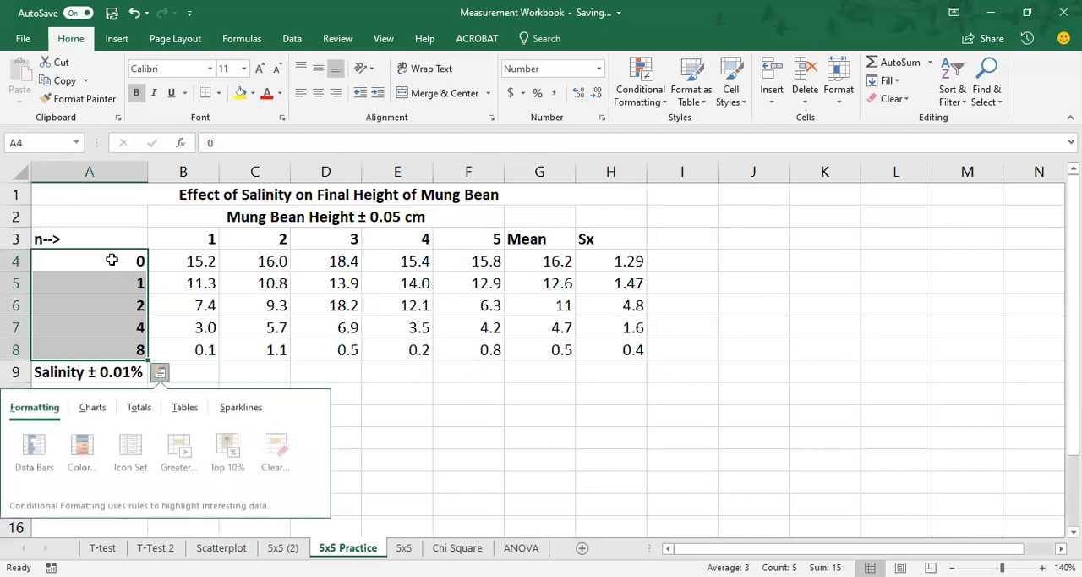
Step: Select the salinity levels in A4:A8 together with the means in G4:G8 as the chart data
{"action": "left_click", "coordinate": [111, 259]}
{"action": "left_click_drag", "start_coordinate": [105, 260], "coordinate": [109, 350]}
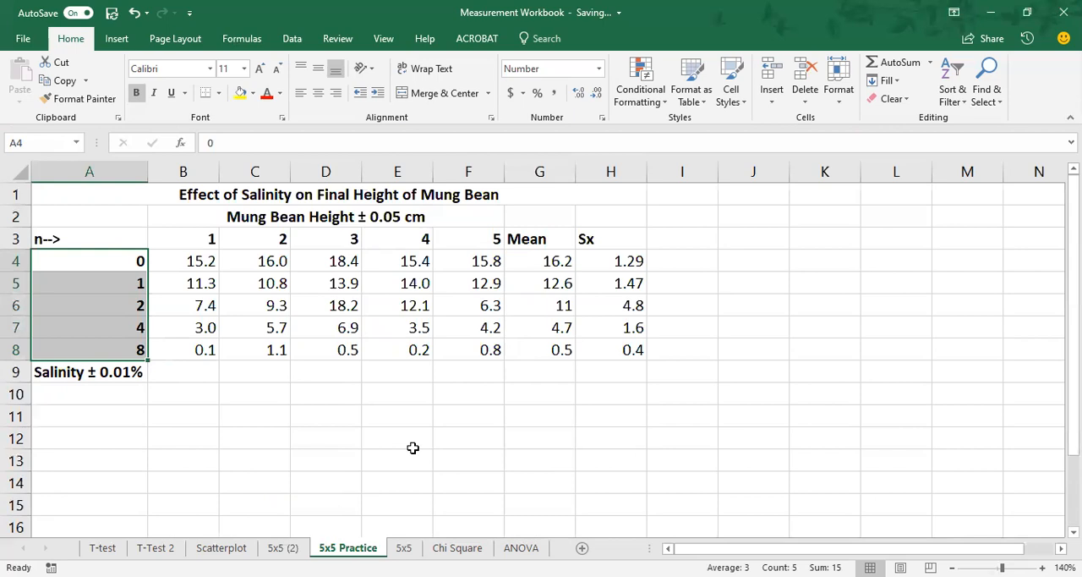
{"action": "left_click", "coordinate": [541, 260], "text": "ctrl"}
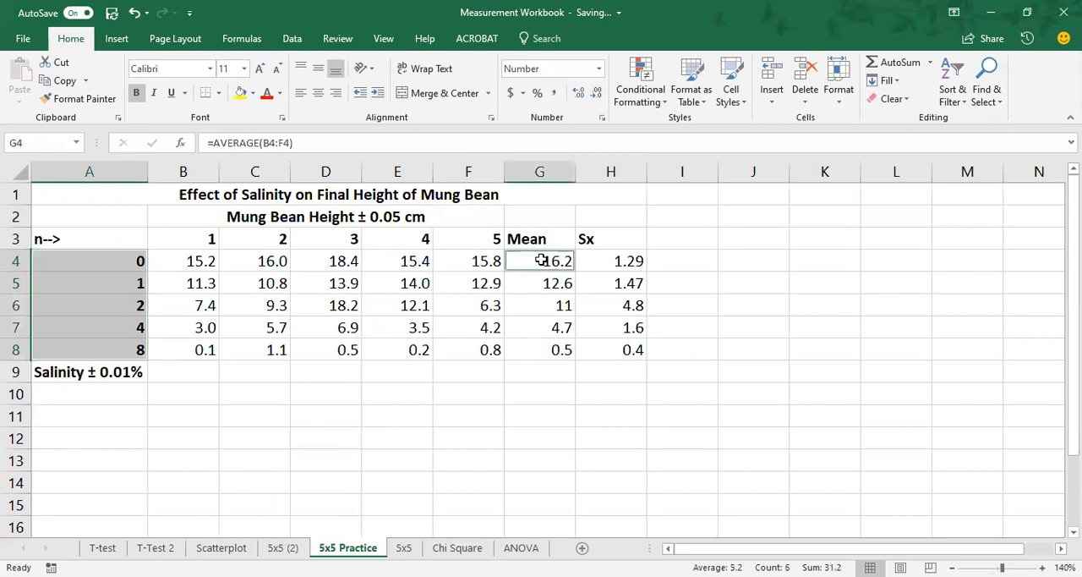
{"action": "left_click_drag", "start_coordinate": [541, 262], "coordinate": [548, 355]}
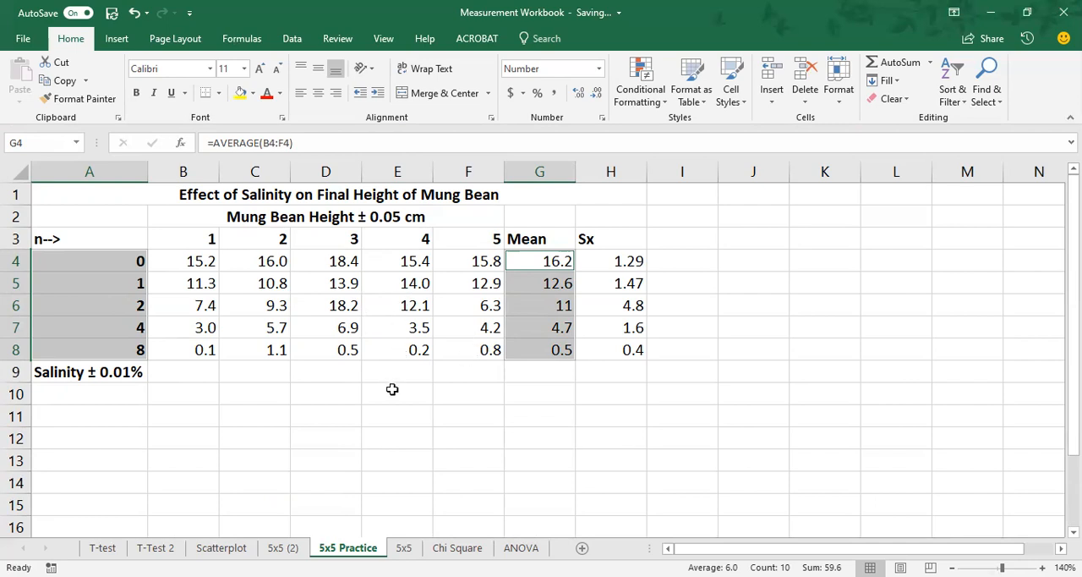
{"action": "left_click", "coordinate": [116, 39]}
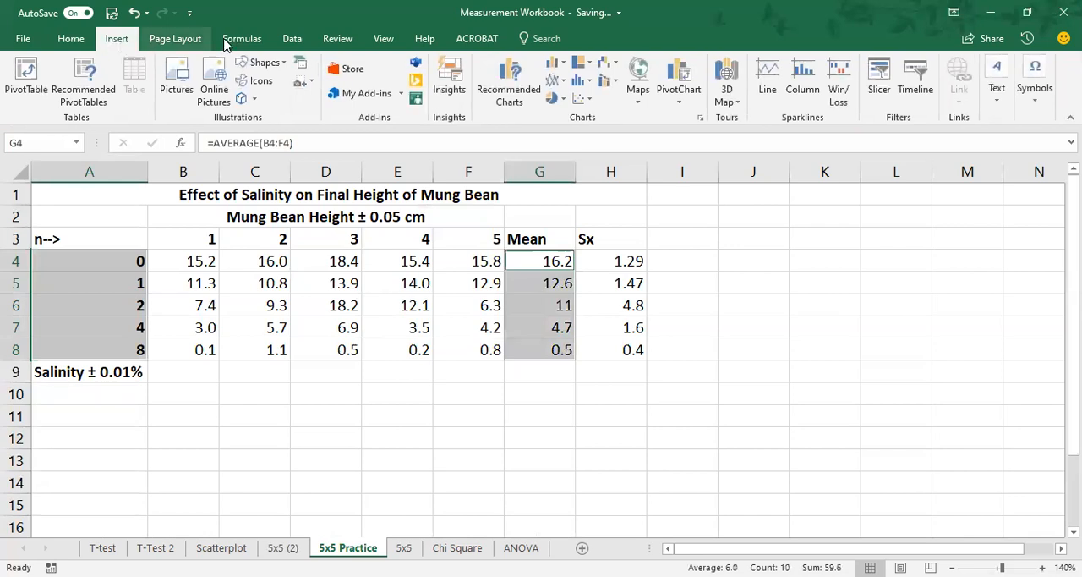
{"action": "left_click", "coordinate": [590, 105]}
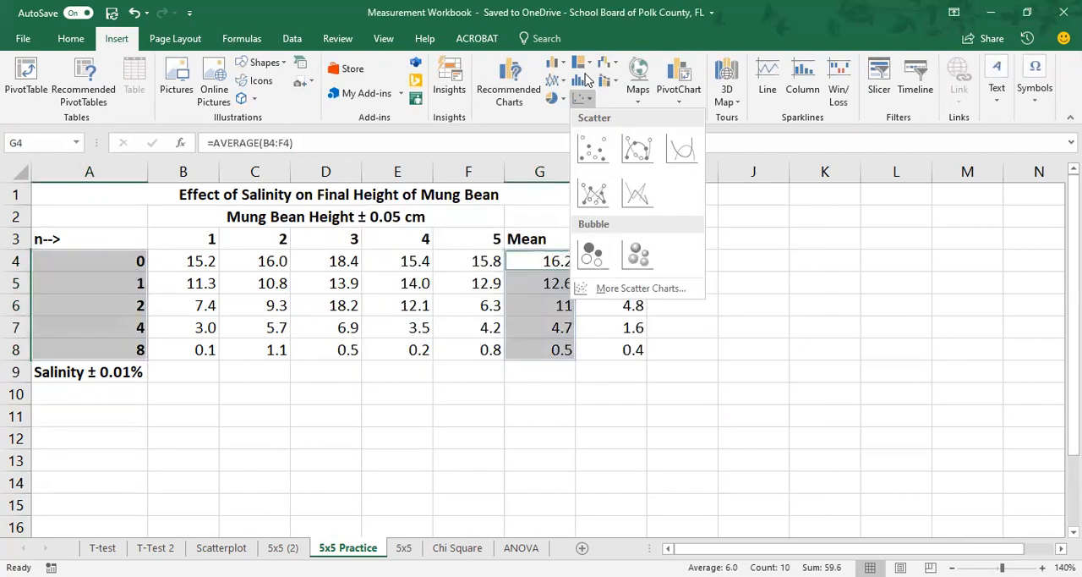
{"action": "left_click", "coordinate": [712, 12]}
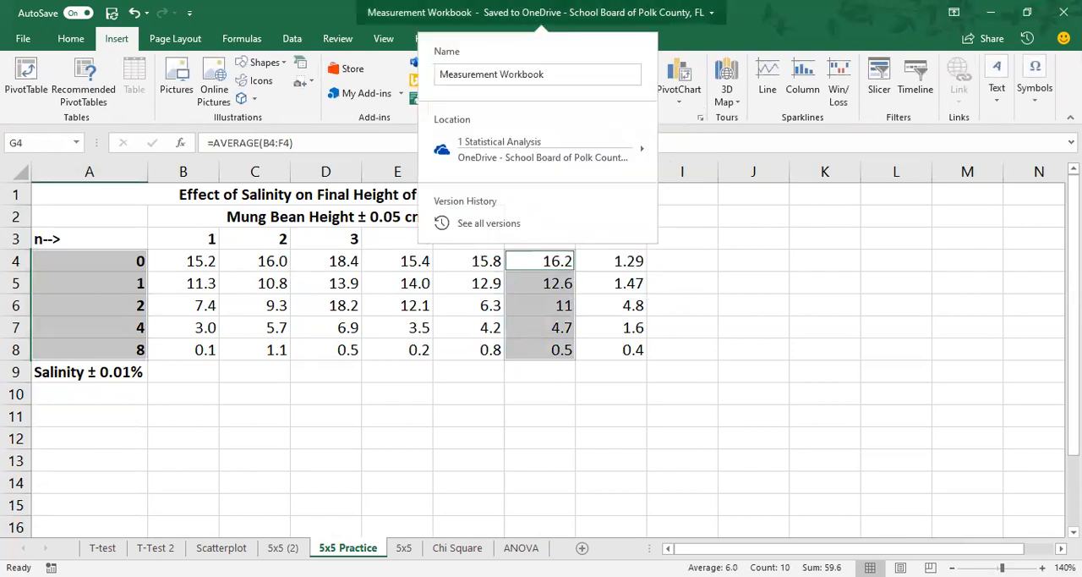
{"action": "key", "text": "Escape"}
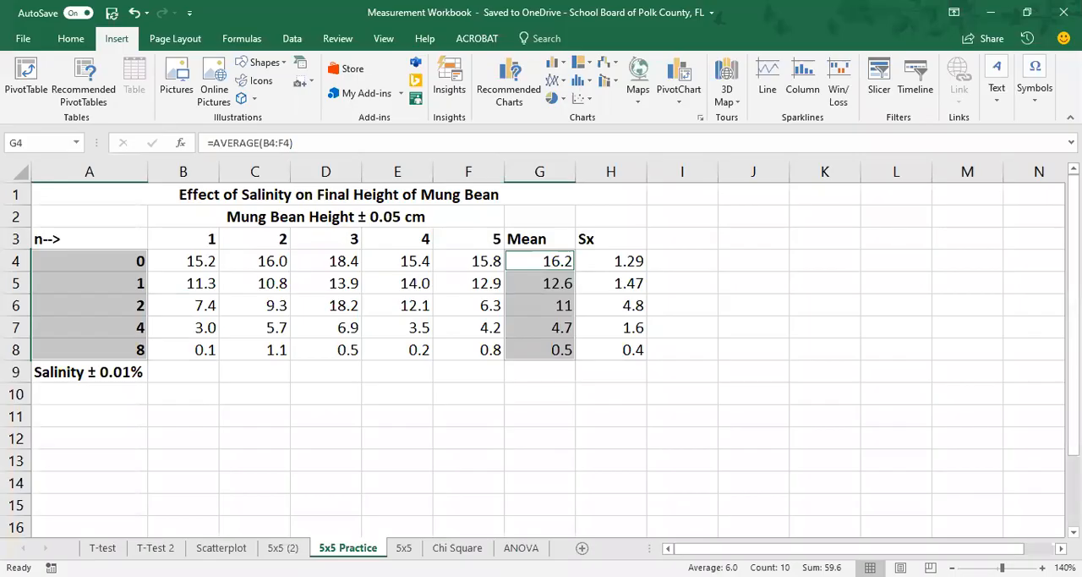
{"action": "left_click", "coordinate": [563, 86]}
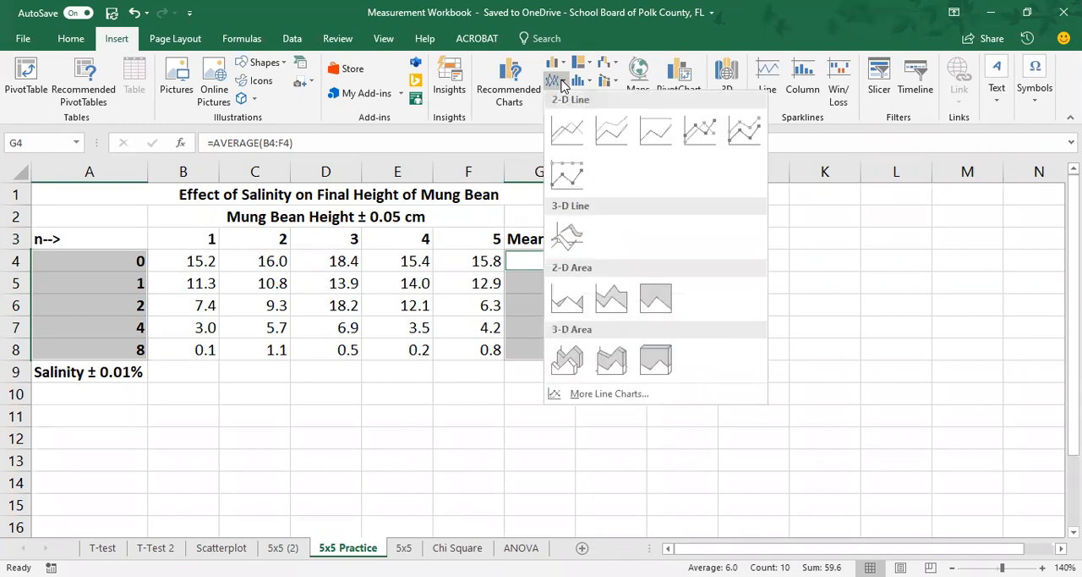
{"action": "left_click", "coordinate": [563, 85]}
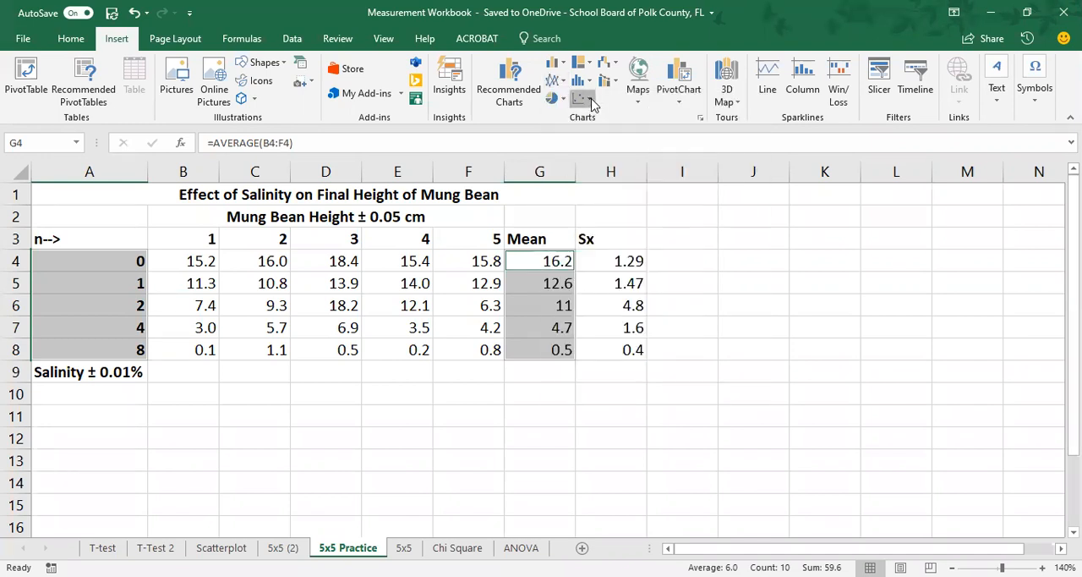
Step: Insert a scatter chart with straight lines and markers from the selected salinity levels and means
{"action": "left_click", "coordinate": [591, 102]}
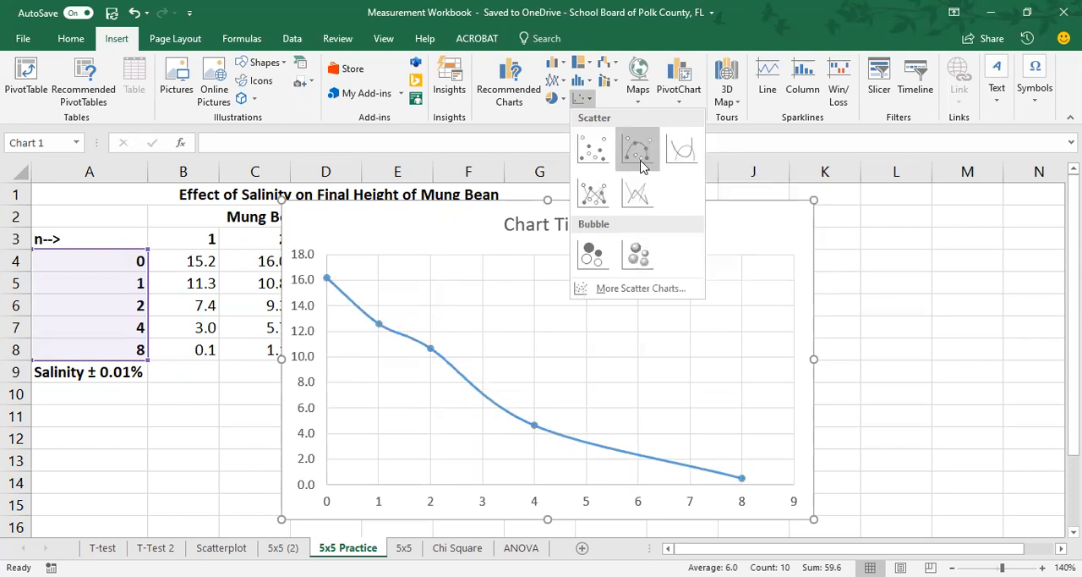
{"action": "left_click", "coordinate": [597, 195]}
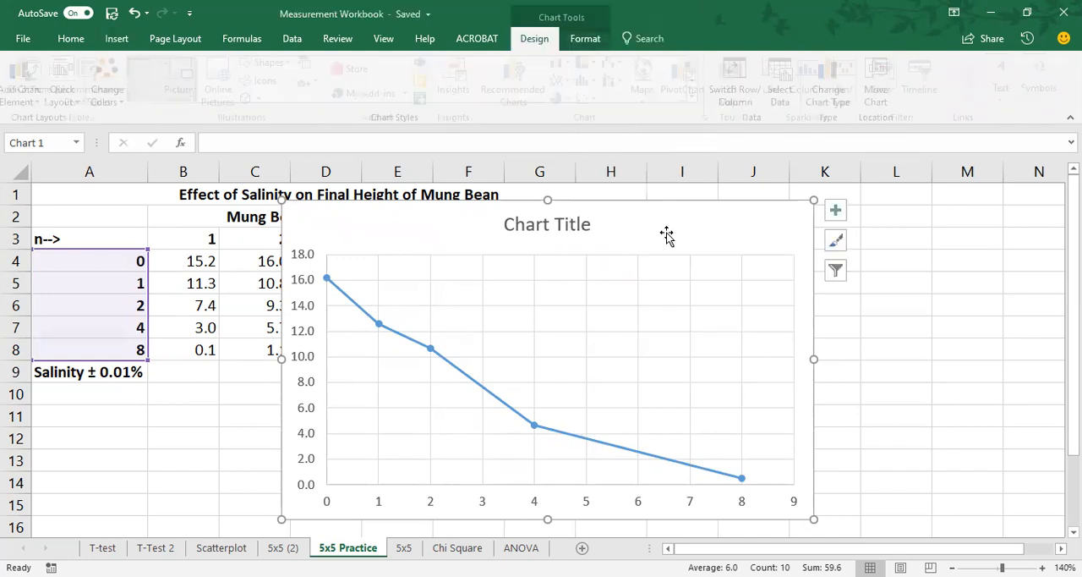
Step: Move the chart below the data table, starting beside the Salinity label in row 9, and make it slightly smaller
{"action": "scroll", "coordinate": [855, 288], "scroll_direction": "down", "scroll_amount": 1}
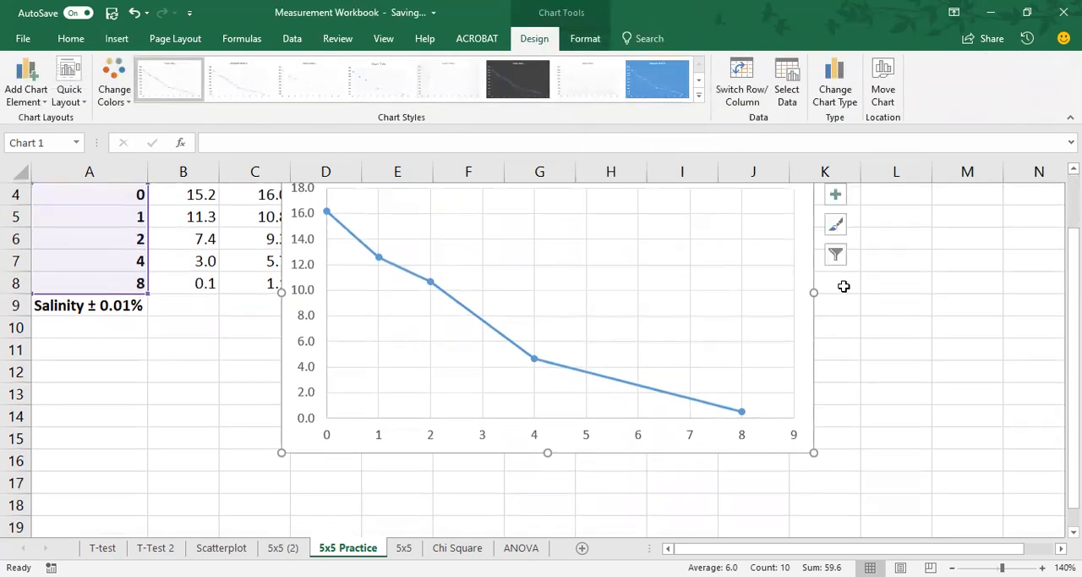
{"action": "scroll", "coordinate": [844, 287], "scroll_direction": "up", "scroll_amount": 1}
{"action": "left_click_drag", "start_coordinate": [645, 228], "coordinate": [554, 369]}
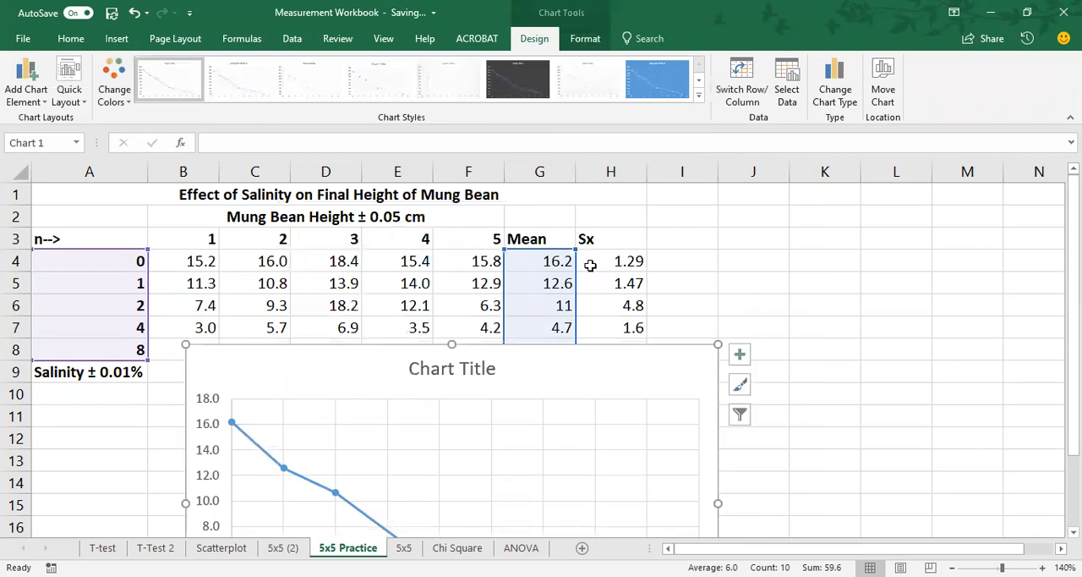
{"action": "scroll", "coordinate": [590, 266], "scroll_direction": "down", "scroll_amount": 2}
{"action": "left_click_drag", "start_coordinate": [563, 246], "coordinate": [548, 268]}
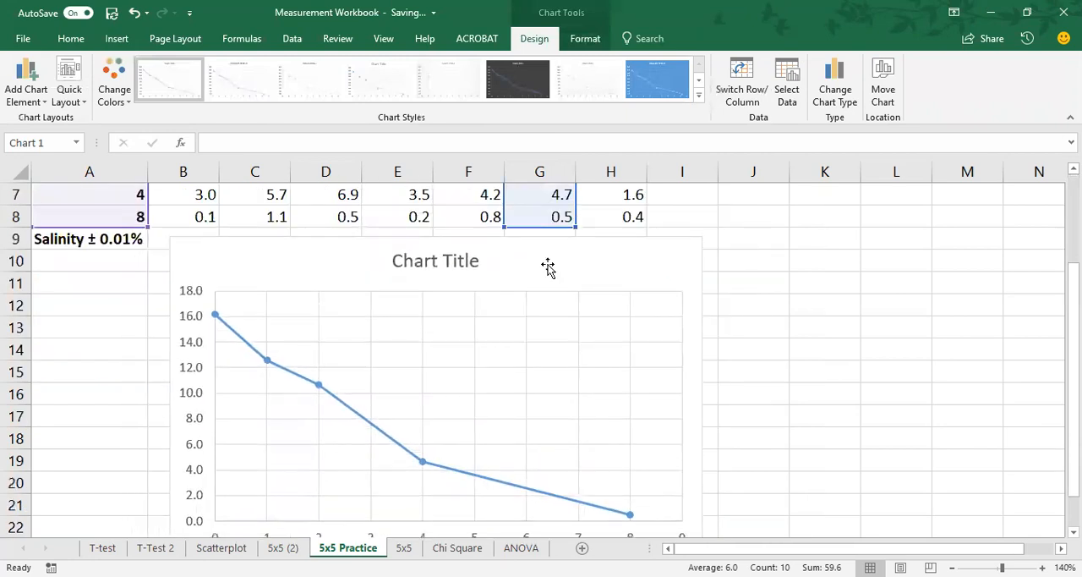
{"action": "scroll", "coordinate": [797, 280], "scroll_direction": "down", "scroll_amount": 2}
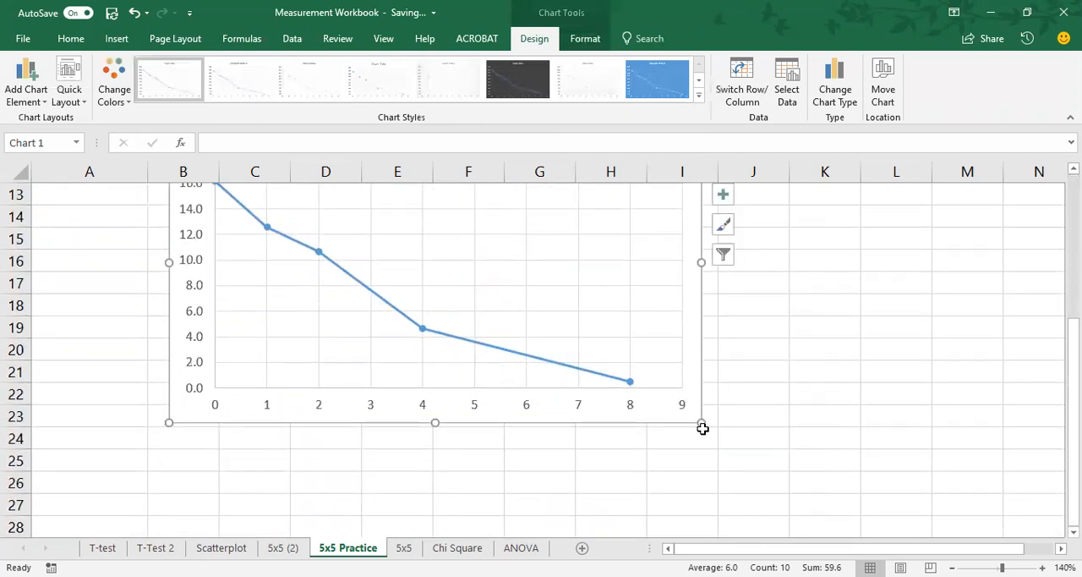
{"action": "left_click_drag", "start_coordinate": [700, 423], "coordinate": [686, 414]}
{"action": "scroll", "coordinate": [785, 389], "scroll_direction": "up", "scroll_amount": 2}
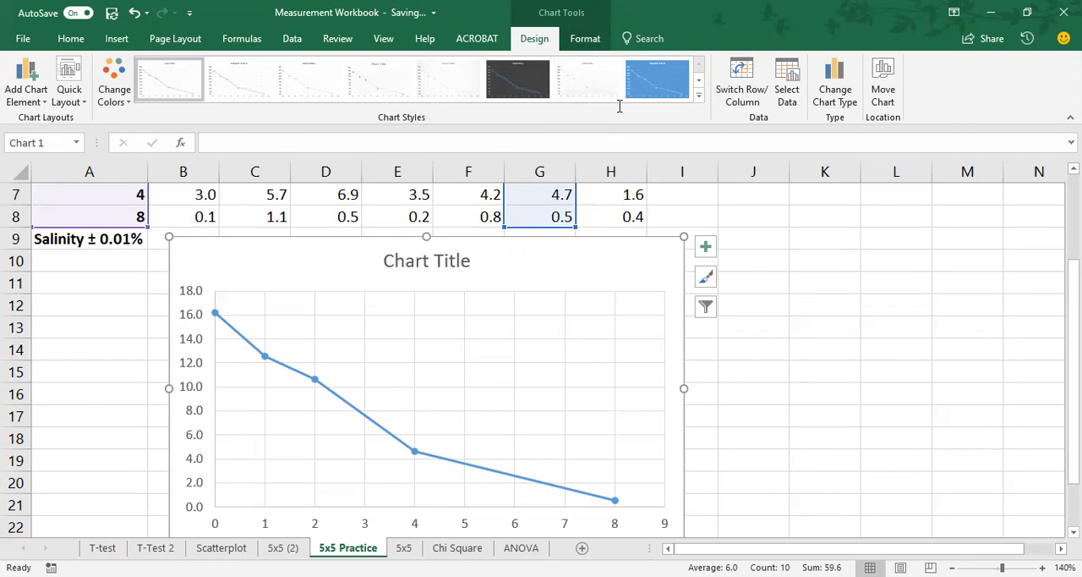
Step: Copy the table title from A1 and use it as the chart title, "Effect of Salinity on Final Height of Mung Bean"
{"action": "scroll", "coordinate": [527, 265], "scroll_direction": "up", "scroll_amount": 1}
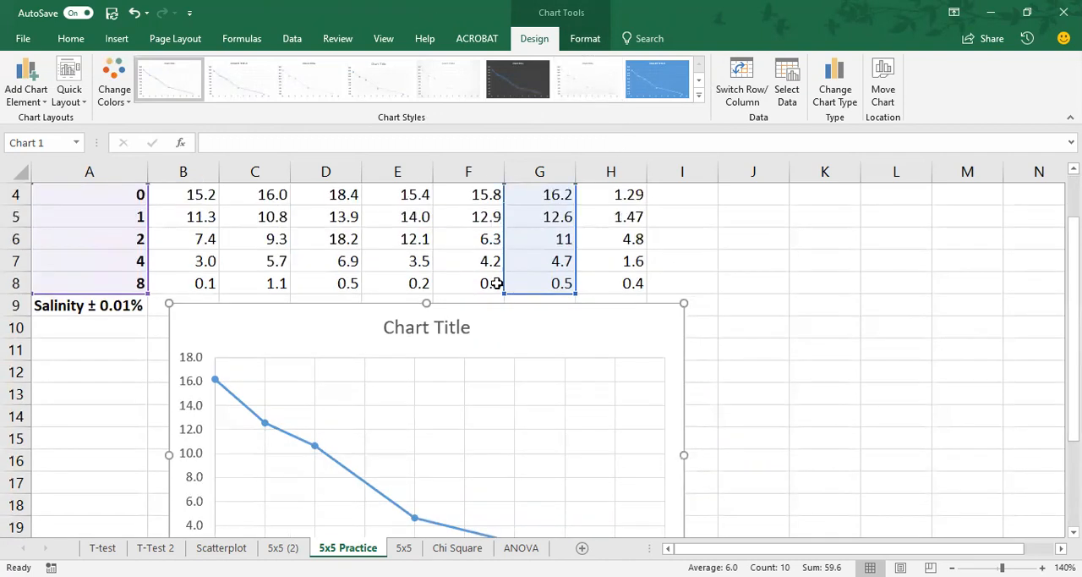
{"action": "scroll", "coordinate": [473, 322], "scroll_direction": "down", "scroll_amount": 1}
{"action": "scroll", "coordinate": [472, 313], "scroll_direction": "up", "scroll_amount": 2}
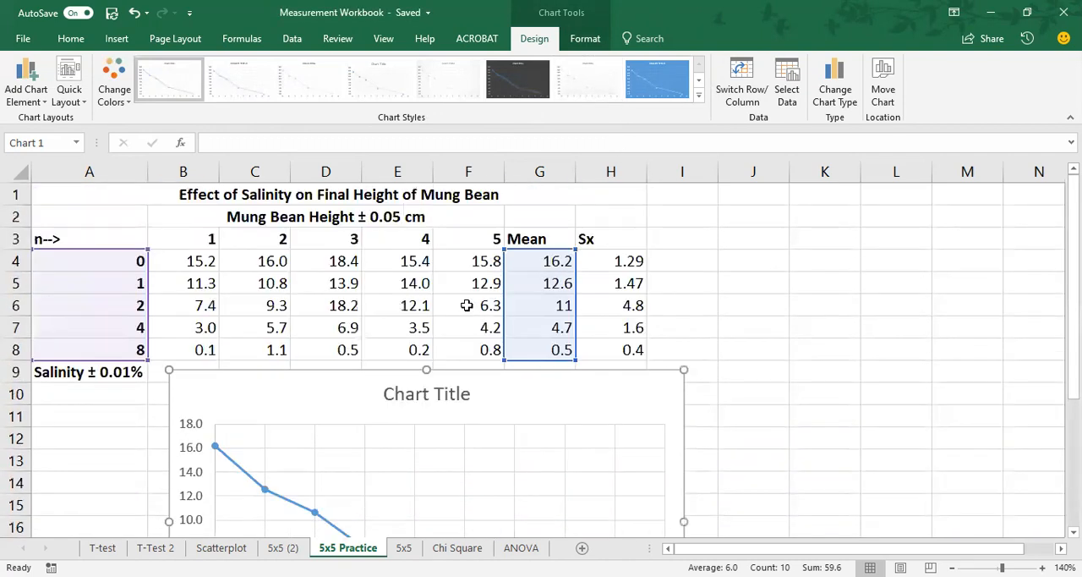
{"action": "left_click", "coordinate": [332, 198]}
{"action": "left_click_drag", "start_coordinate": [433, 142], "coordinate": [157, 139]}
{"action": "key", "text": "ctrl+c"}
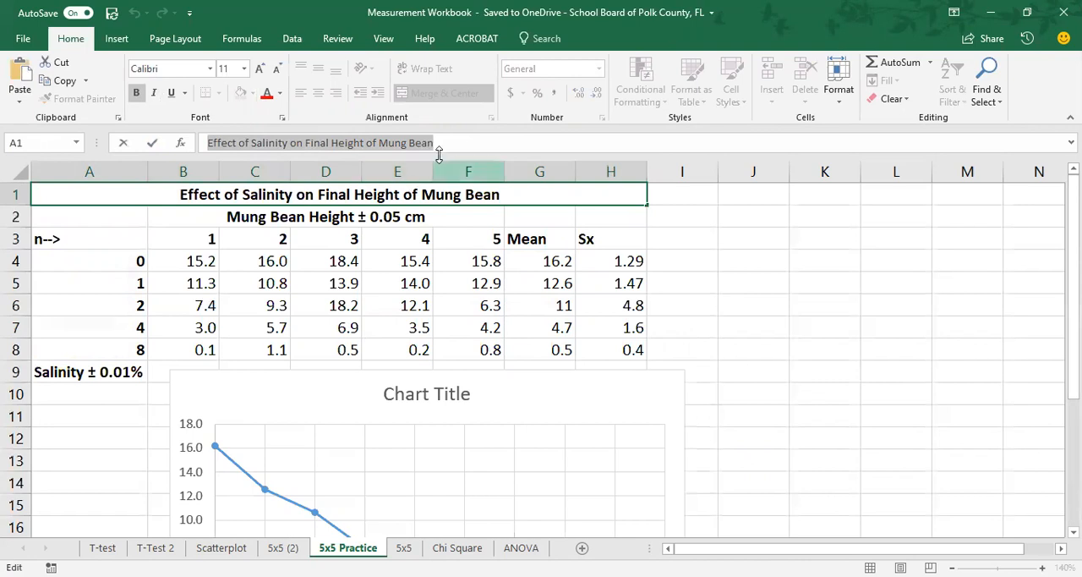
{"action": "left_click", "coordinate": [418, 391]}
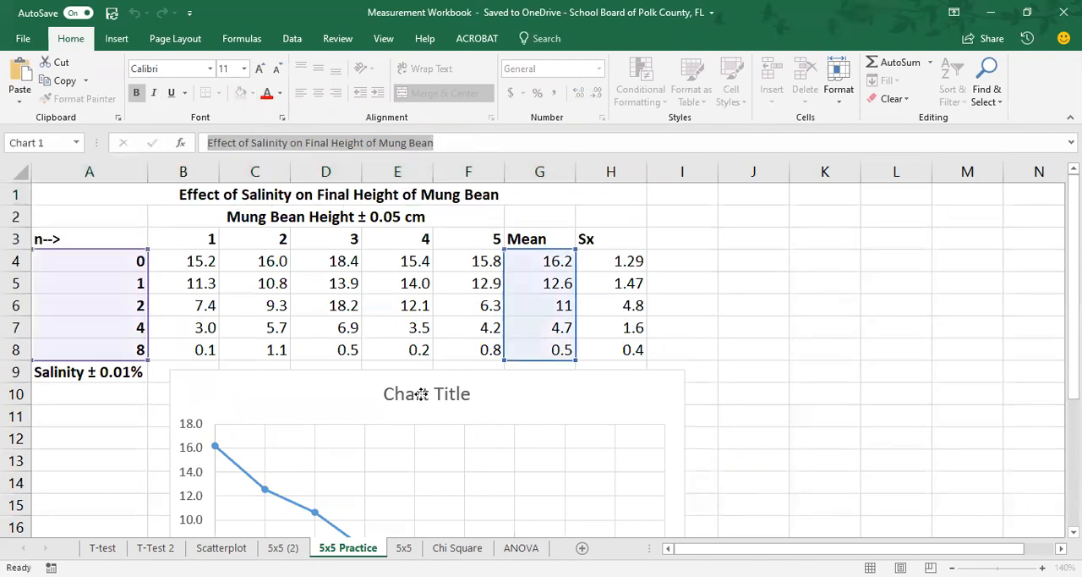
{"action": "left_click", "coordinate": [384, 390]}
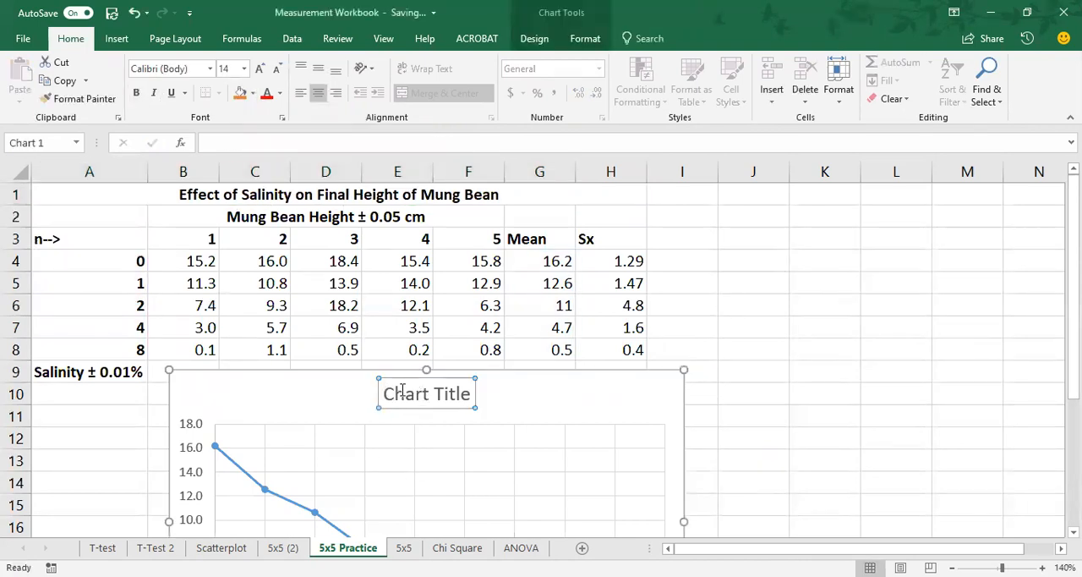
{"action": "left_click_drag", "start_coordinate": [403, 390], "coordinate": [469, 390]}
{"action": "key", "text": "ctrl+v"}
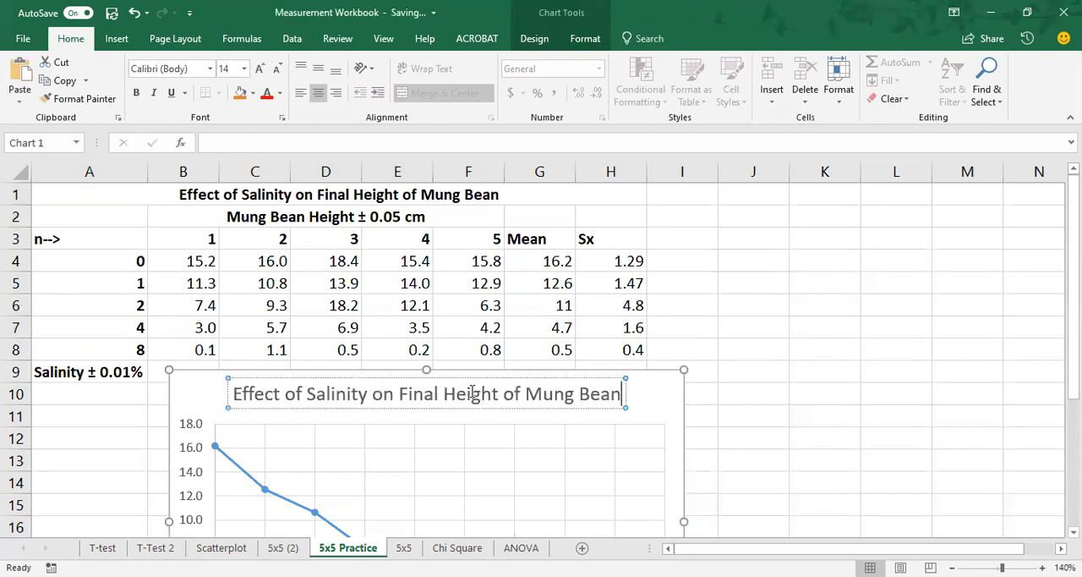
{"action": "left_click", "coordinate": [673, 427]}
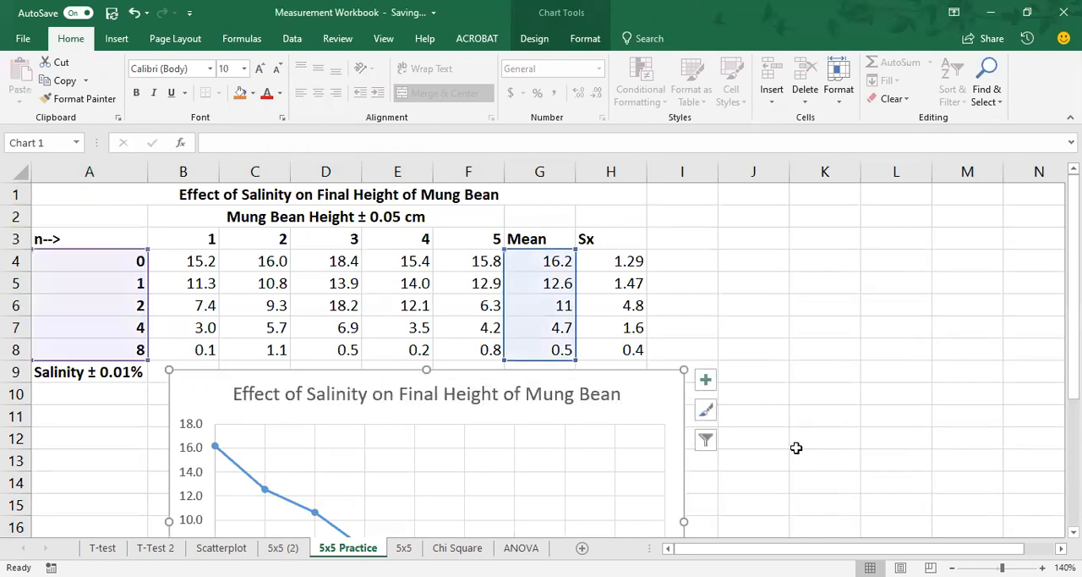
Step: Add axis titles to both axes of the salinity chart
{"action": "scroll", "coordinate": [796, 448], "scroll_direction": "down", "scroll_amount": 1}
{"action": "scroll", "coordinate": [797, 448], "scroll_direction": "down", "scroll_amount": 3}
{"action": "scroll", "coordinate": [796, 448], "scroll_direction": "up", "scroll_amount": 1}
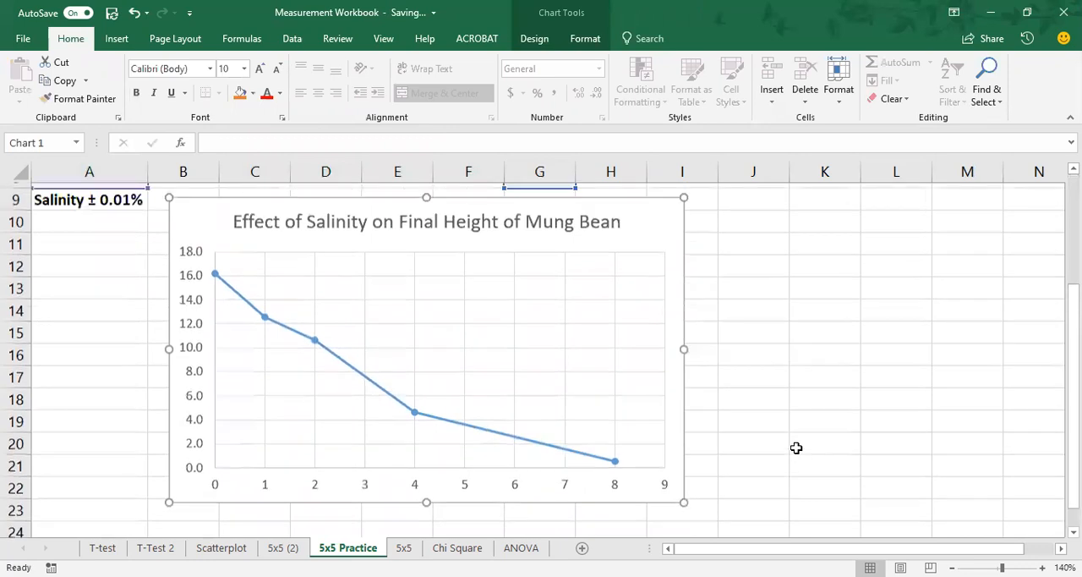
{"action": "scroll", "coordinate": [797, 449], "scroll_direction": "down", "scroll_amount": 1}
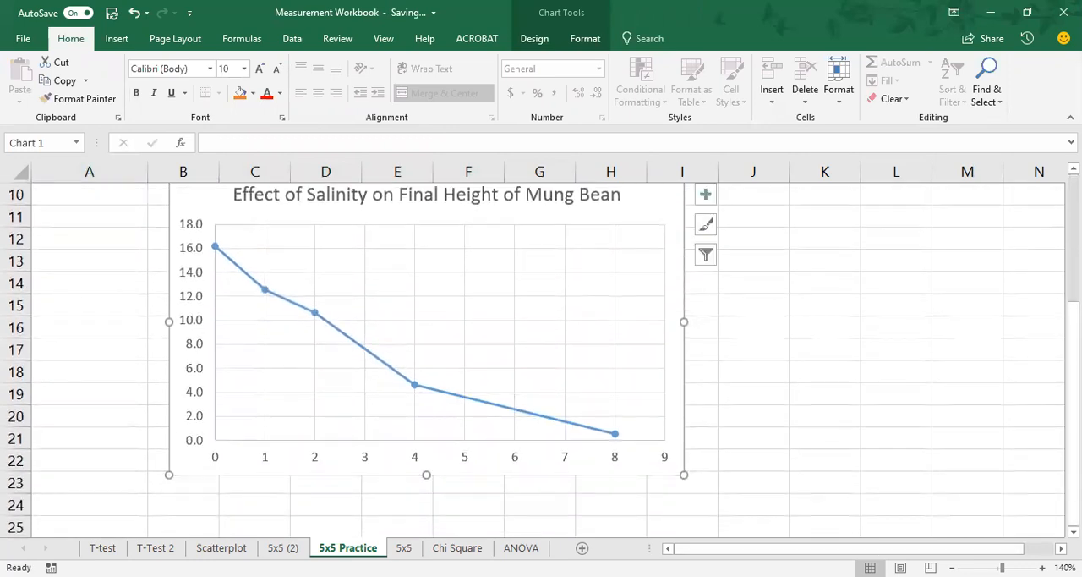
{"action": "left_click", "coordinate": [953, 567]}
{"action": "scroll", "coordinate": [865, 456], "scroll_direction": "up", "scroll_amount": 2}
{"action": "scroll", "coordinate": [851, 442], "scroll_direction": "down", "scroll_amount": 3}
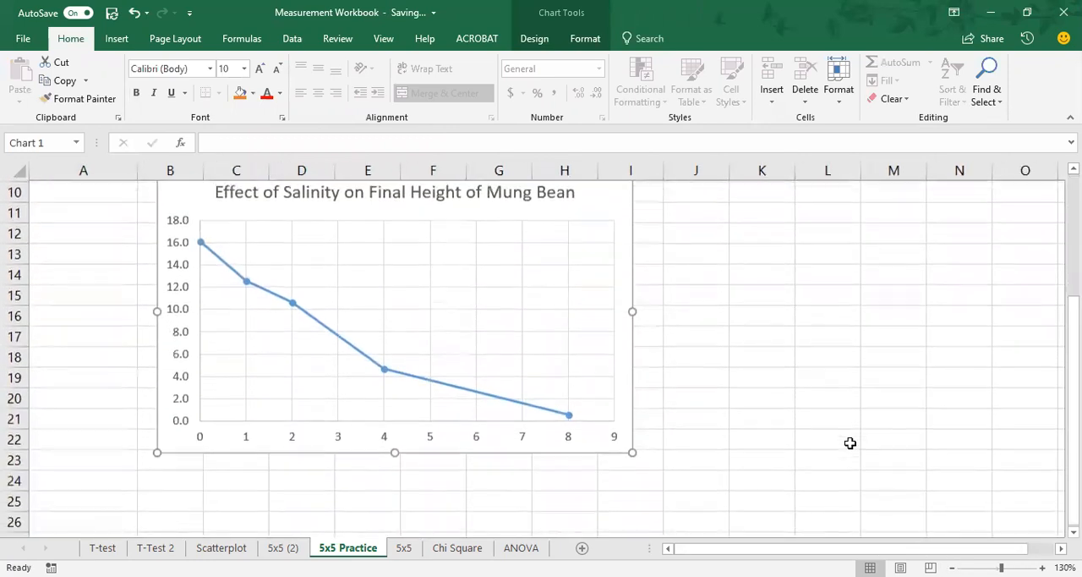
{"action": "scroll", "coordinate": [851, 443], "scroll_direction": "up", "scroll_amount": 1}
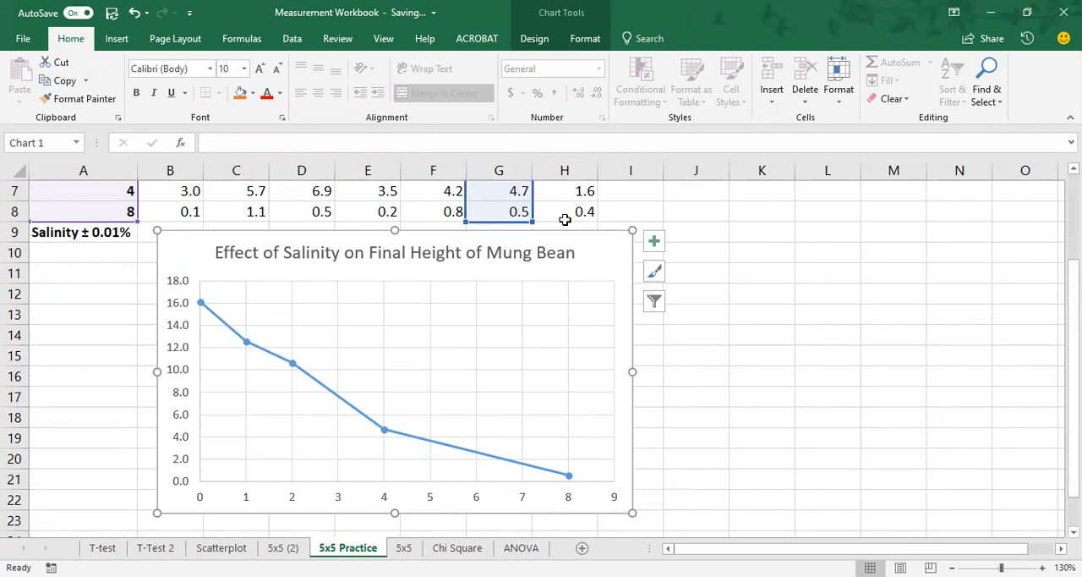
{"action": "left_click", "coordinate": [655, 244]}
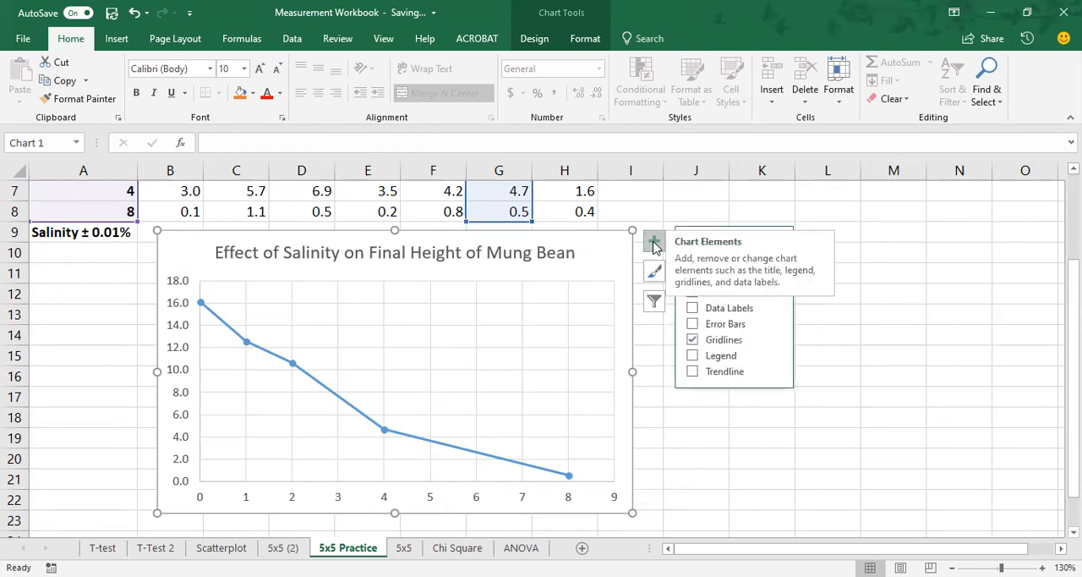
{"action": "left_click", "coordinate": [692, 277]}
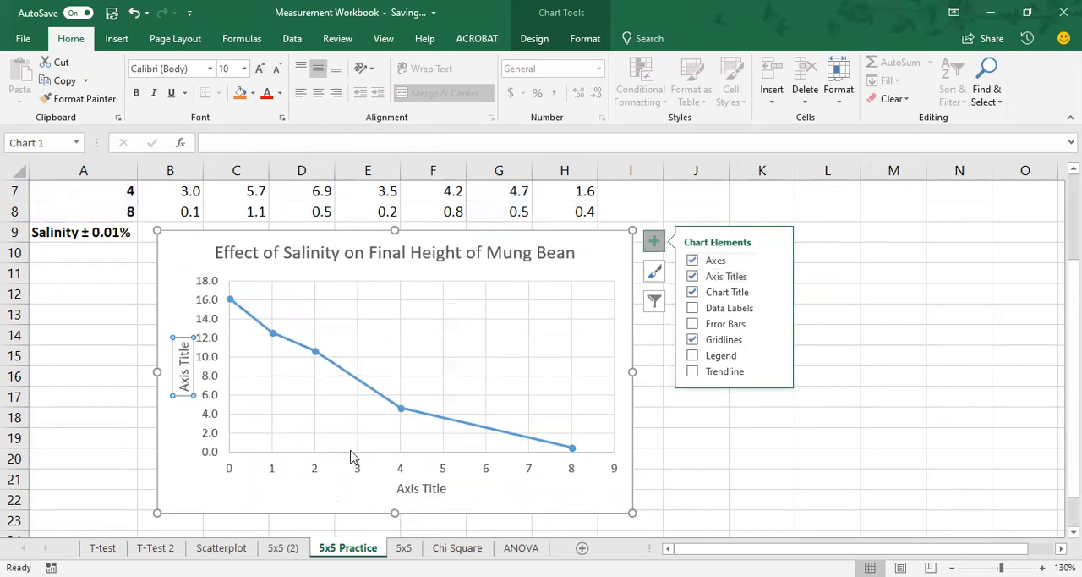
{"action": "left_click", "coordinate": [656, 242]}
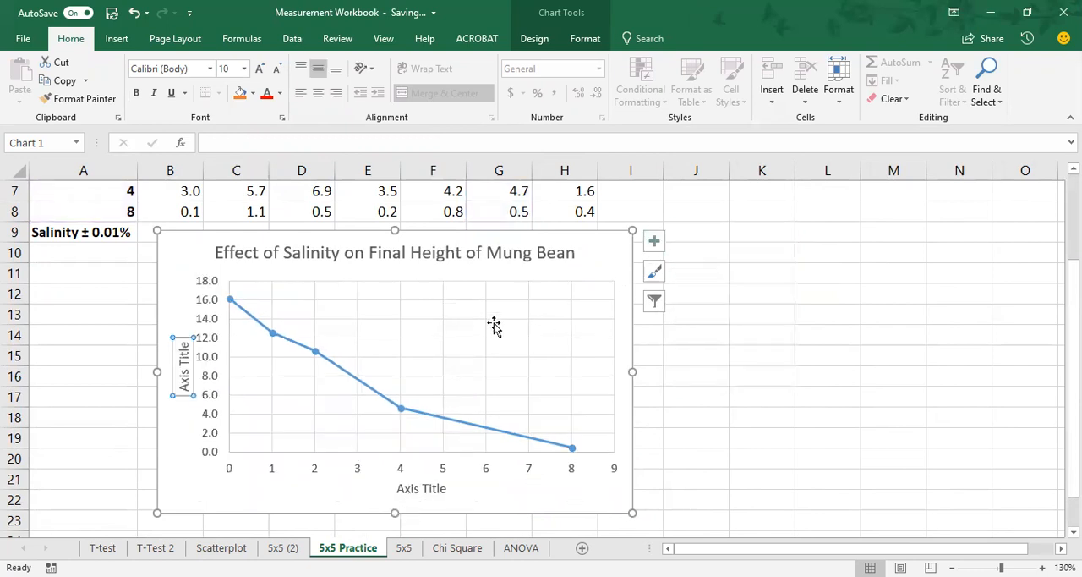
Step: Copy the salinity label from A9 and use it as the horizontal axis title, "Salinity ± 0.01%"
{"action": "scroll", "coordinate": [237, 318], "scroll_direction": "up", "scroll_amount": 1}
{"action": "left_click", "coordinate": [55, 293]}
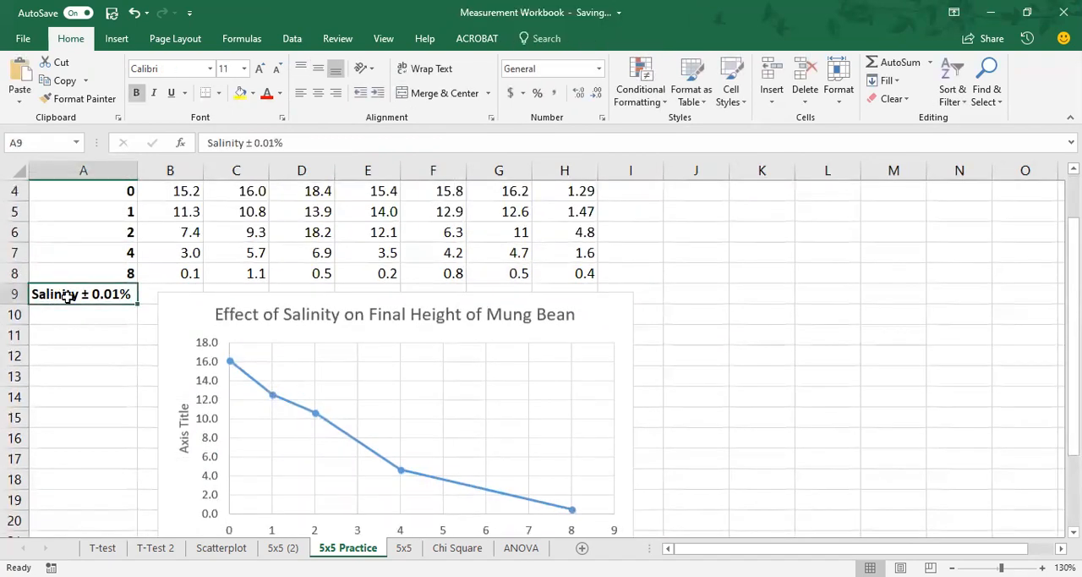
{"action": "left_click_drag", "start_coordinate": [294, 142], "coordinate": [190, 137]}
{"action": "key", "text": "ctrl+c"}
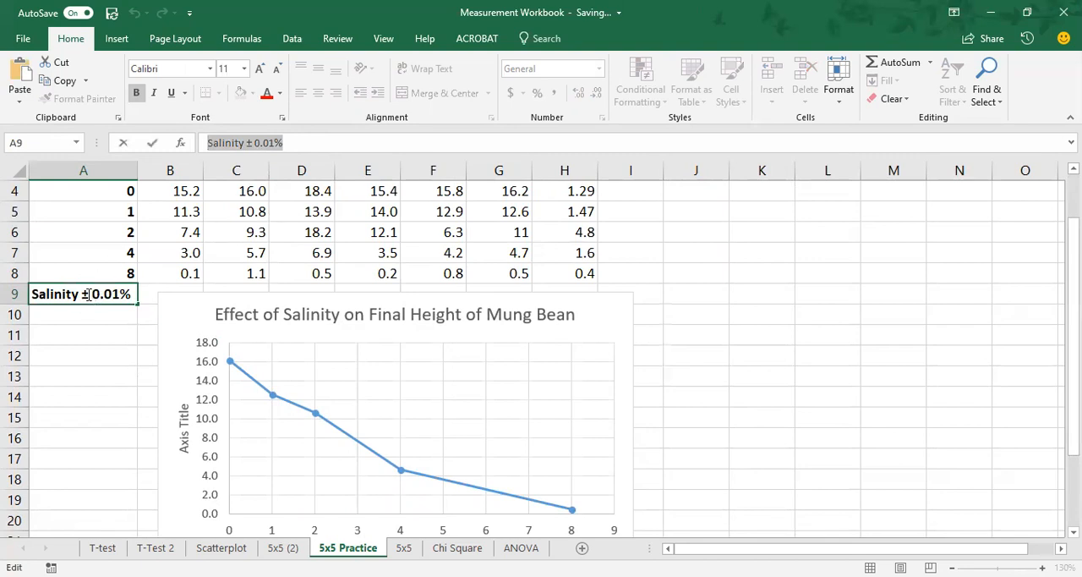
{"action": "scroll", "coordinate": [494, 350], "scroll_direction": "down", "scroll_amount": 2}
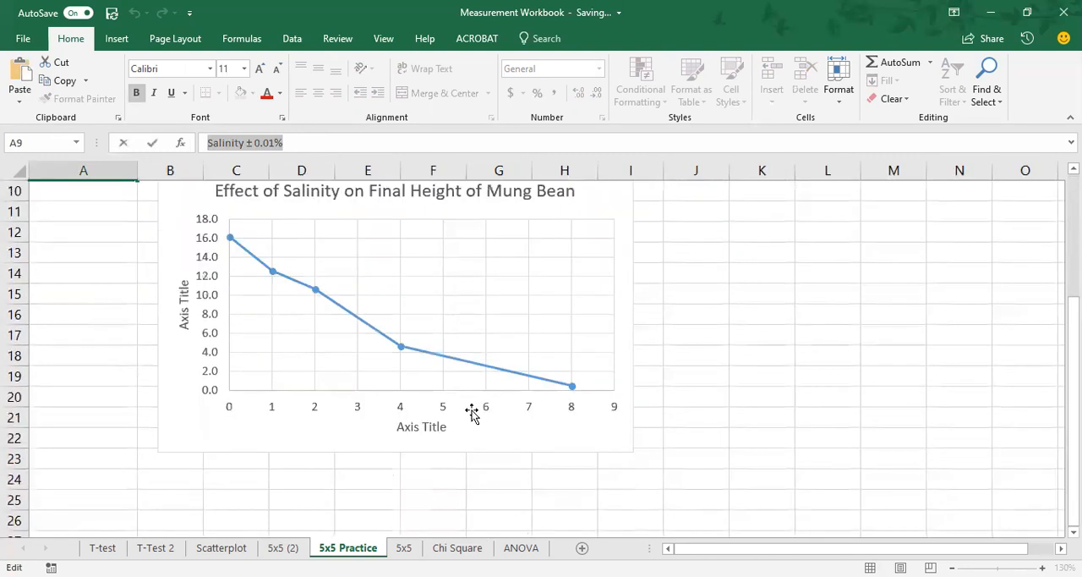
{"action": "left_click", "coordinate": [417, 427]}
{"action": "left_click_drag", "start_coordinate": [396, 427], "coordinate": [448, 427]}
{"action": "key", "text": "ctrl+v"}
Step: Copy the height heading from B2 and use it as the vertical axis title, "Mung Bean Height ± 0.05 cm"
{"action": "scroll", "coordinate": [519, 429], "scroll_direction": "up", "scroll_amount": 3}
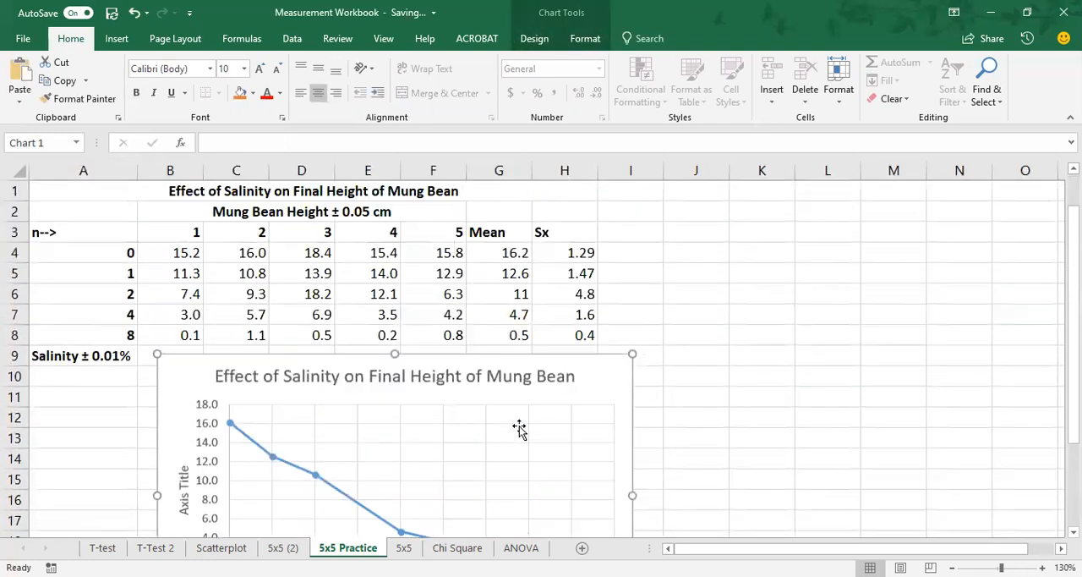
{"action": "left_click", "coordinate": [242, 210]}
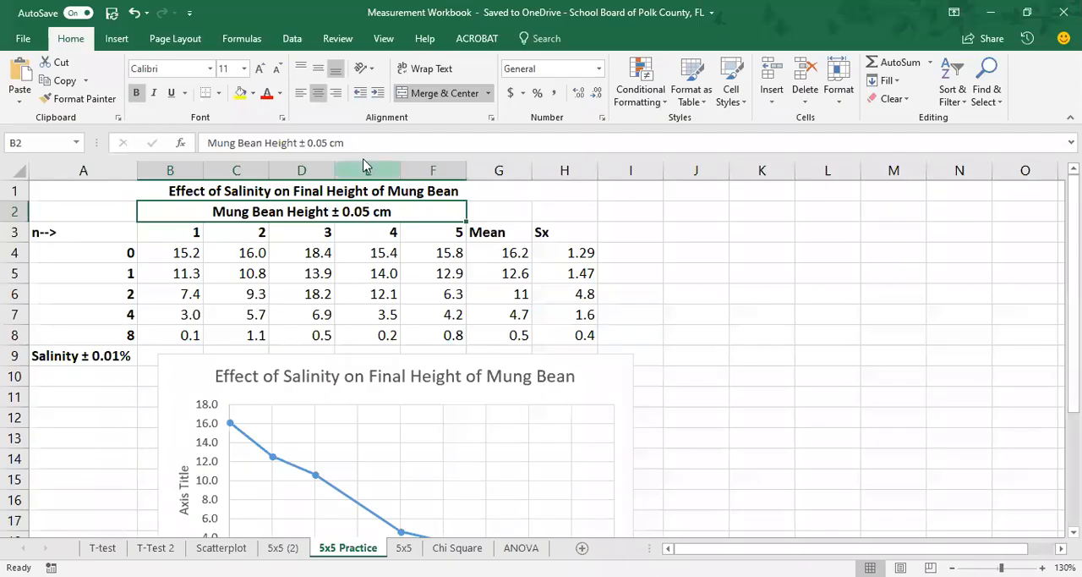
{"action": "left_click_drag", "start_coordinate": [348, 143], "coordinate": [203, 137]}
{"action": "key", "text": "ctrl+c"}
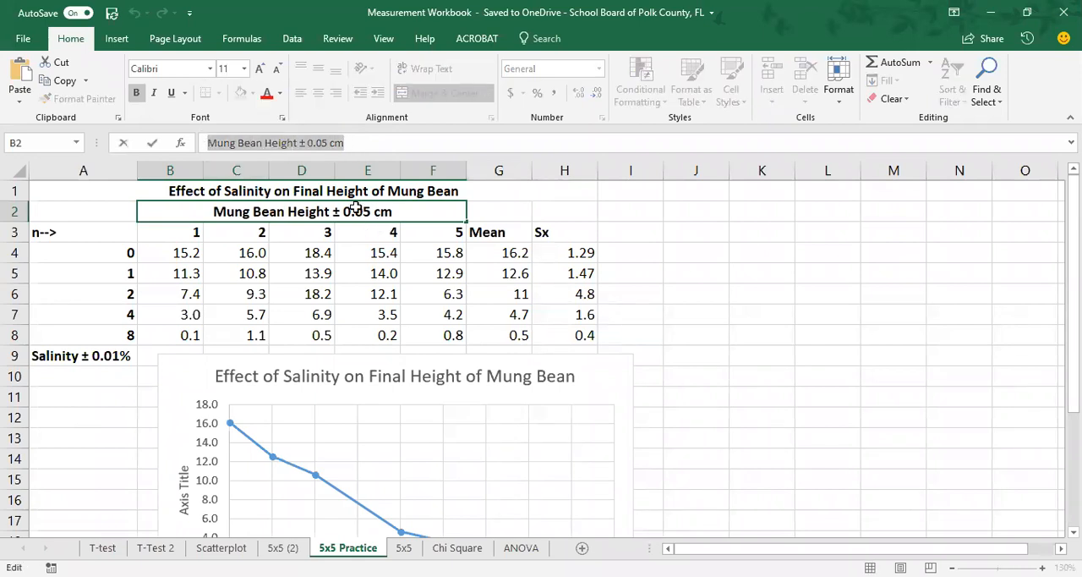
{"action": "scroll", "coordinate": [466, 411], "scroll_direction": "down", "scroll_amount": 3}
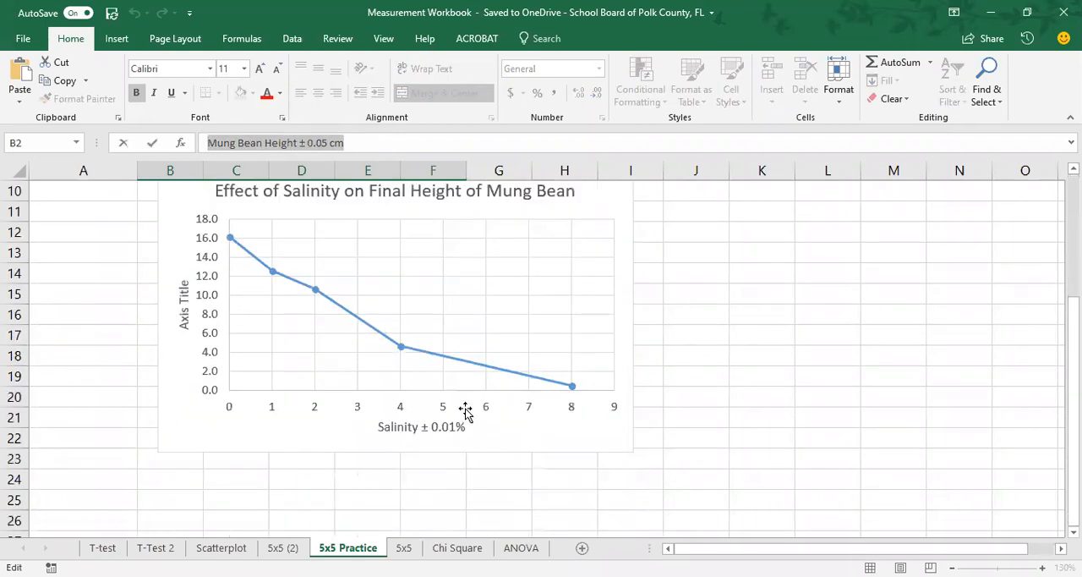
{"action": "left_click", "coordinate": [180, 290]}
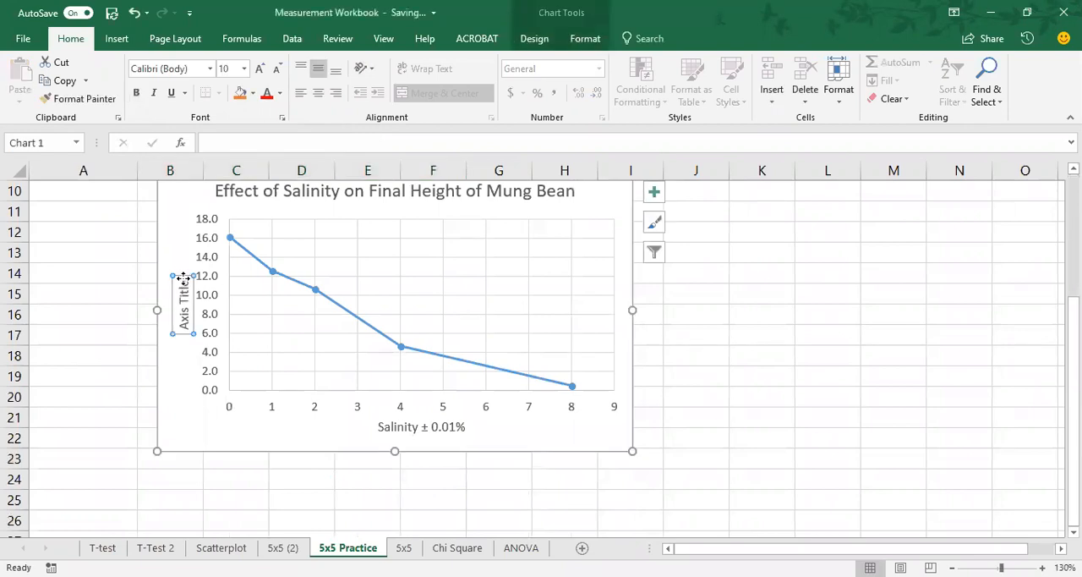
{"action": "triple_click", "coordinate": [184, 317]}
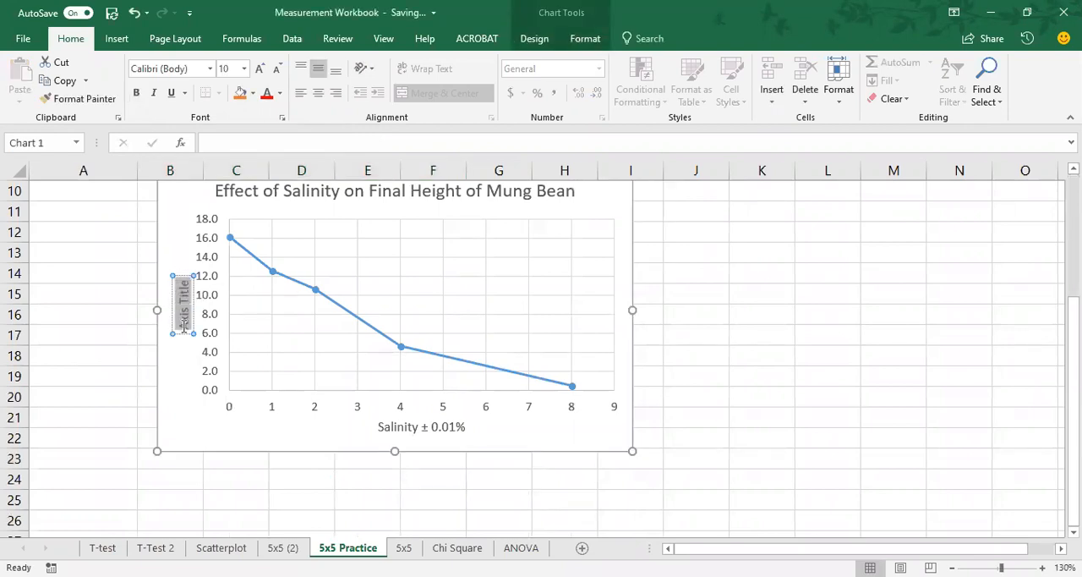
{"action": "key", "text": "ctrl+v"}
{"action": "left_click", "coordinate": [256, 437]}
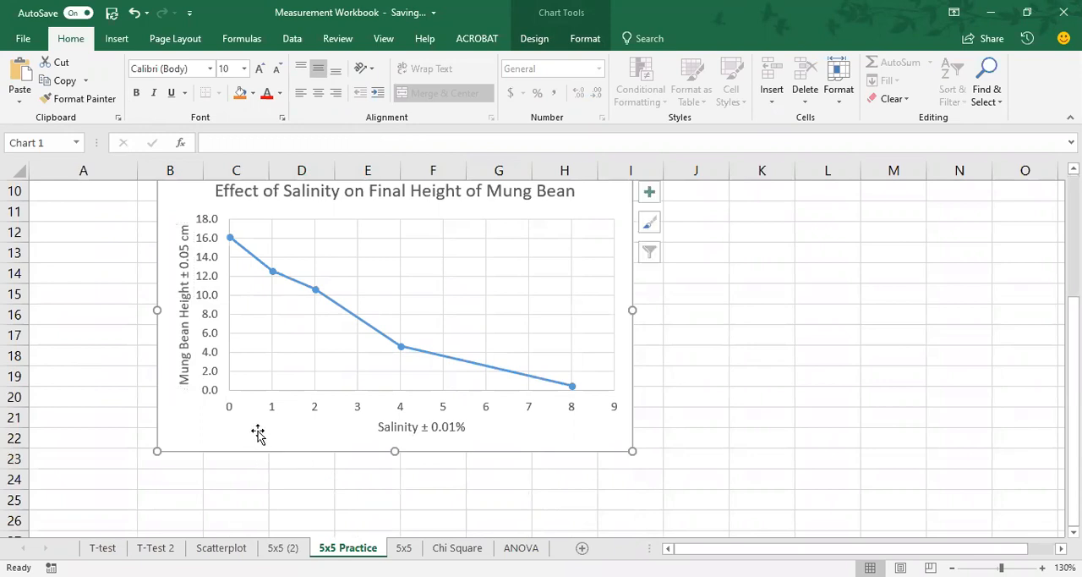
Step: Add error bars to the salinity chart and delete the horizontal ones, keeping only the vertical error bars
{"action": "scroll", "coordinate": [620, 439], "scroll_direction": "up", "scroll_amount": 1}
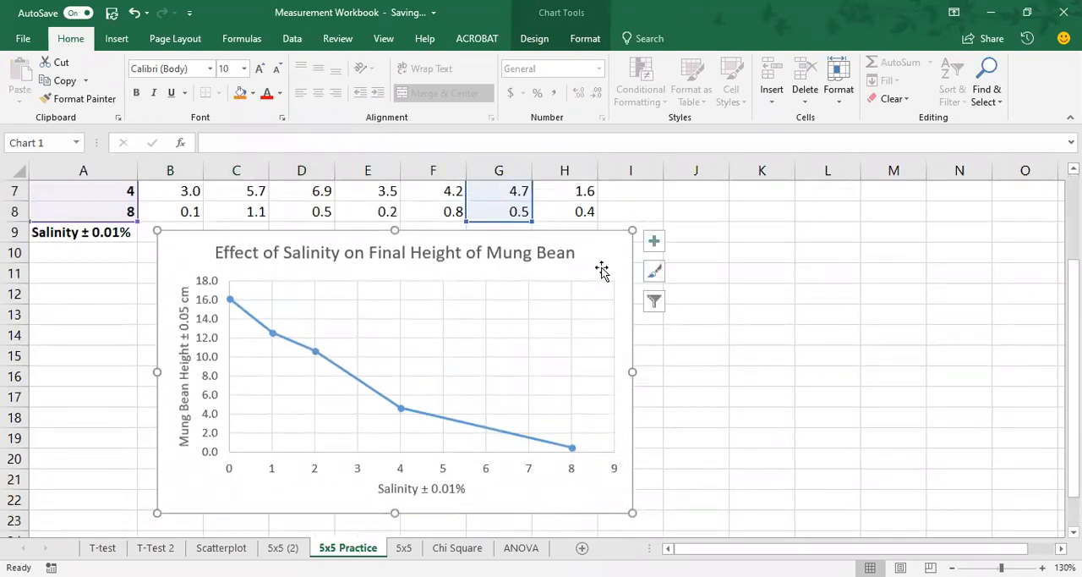
{"action": "left_click", "coordinate": [657, 244]}
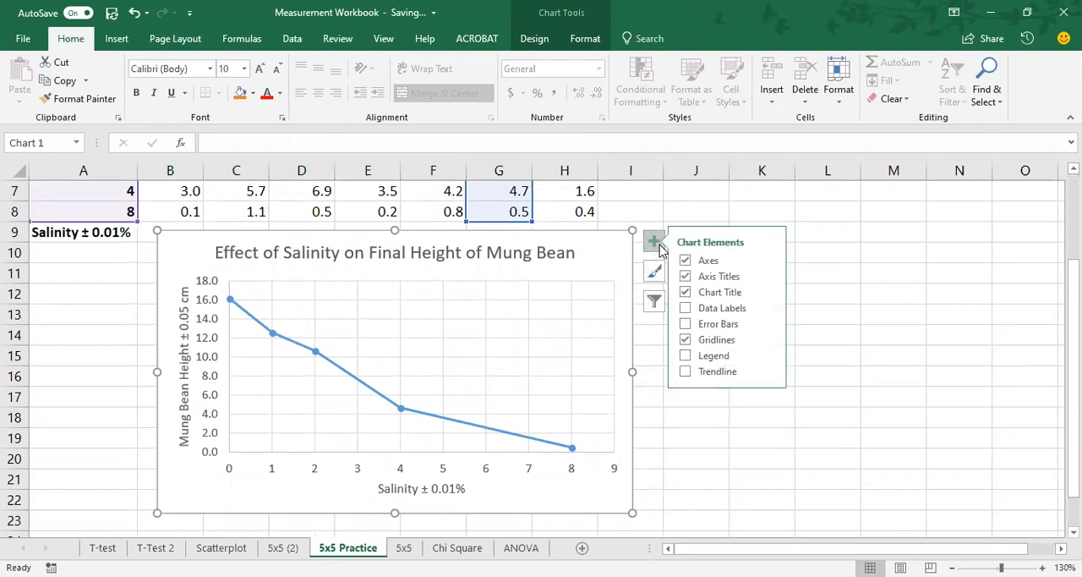
{"action": "left_click", "coordinate": [694, 325]}
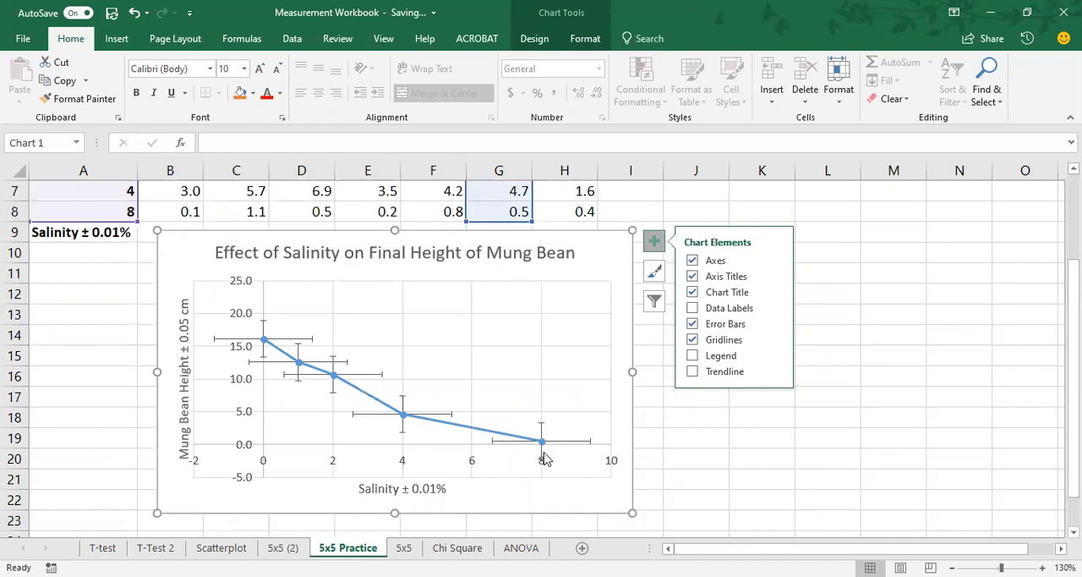
{"action": "mouse_move", "coordinate": [405, 418]}
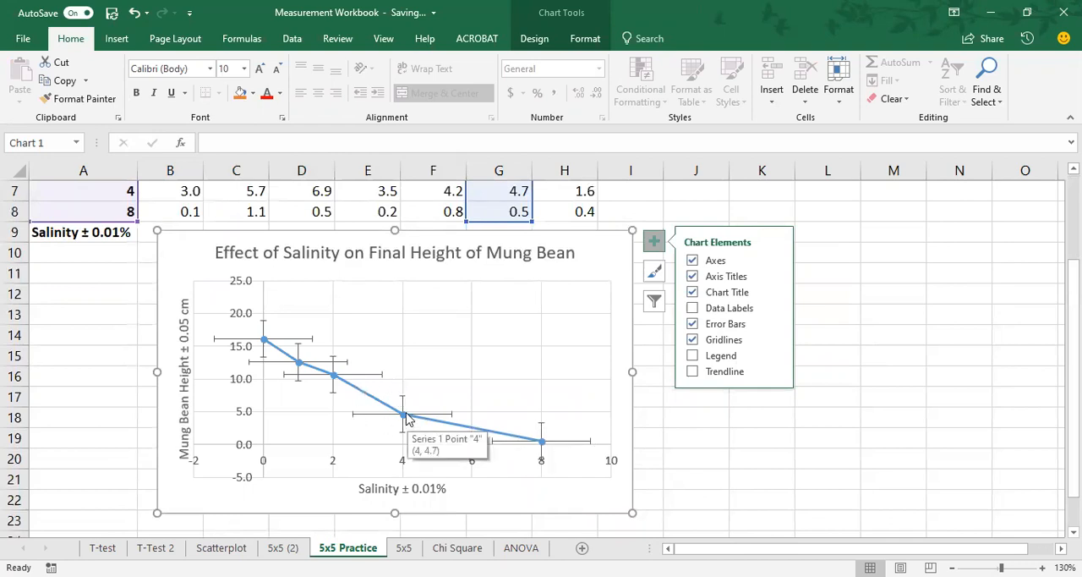
{"action": "left_click", "coordinate": [364, 421]}
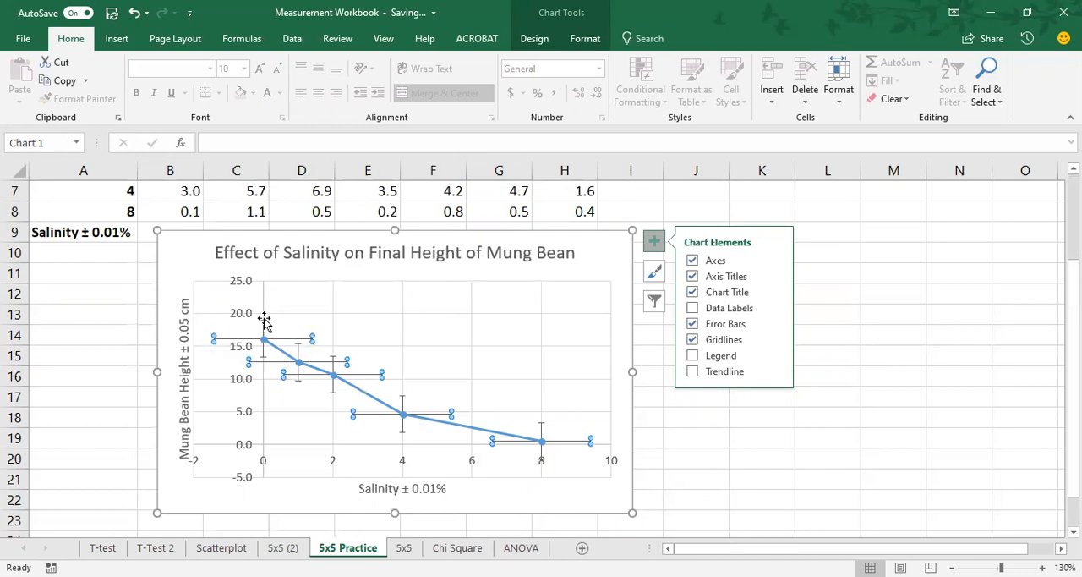
{"action": "left_click", "coordinate": [549, 40]}
{"action": "left_click", "coordinate": [583, 39]}
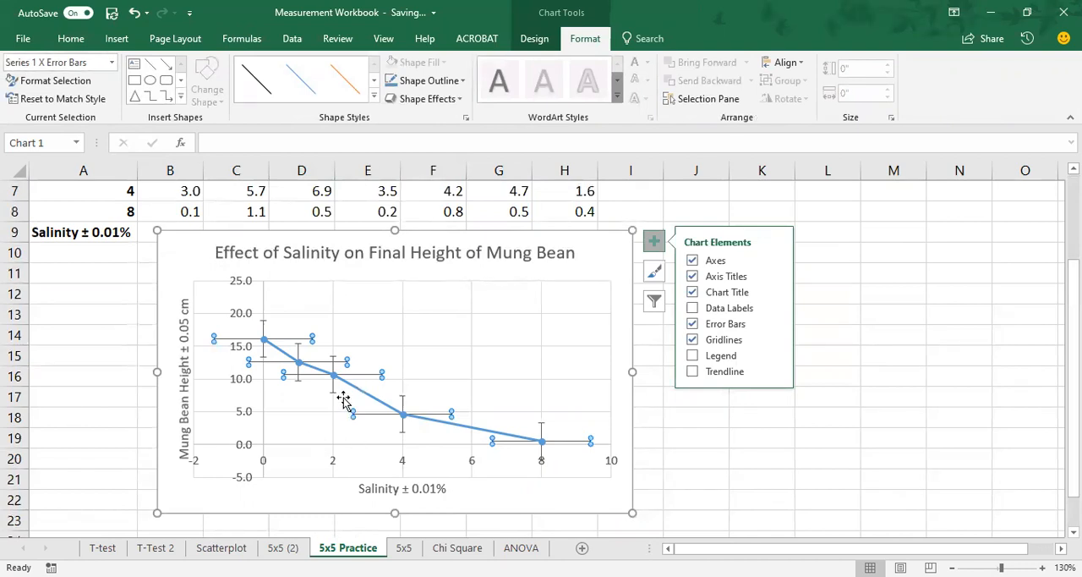
{"action": "key", "text": "Delete"}
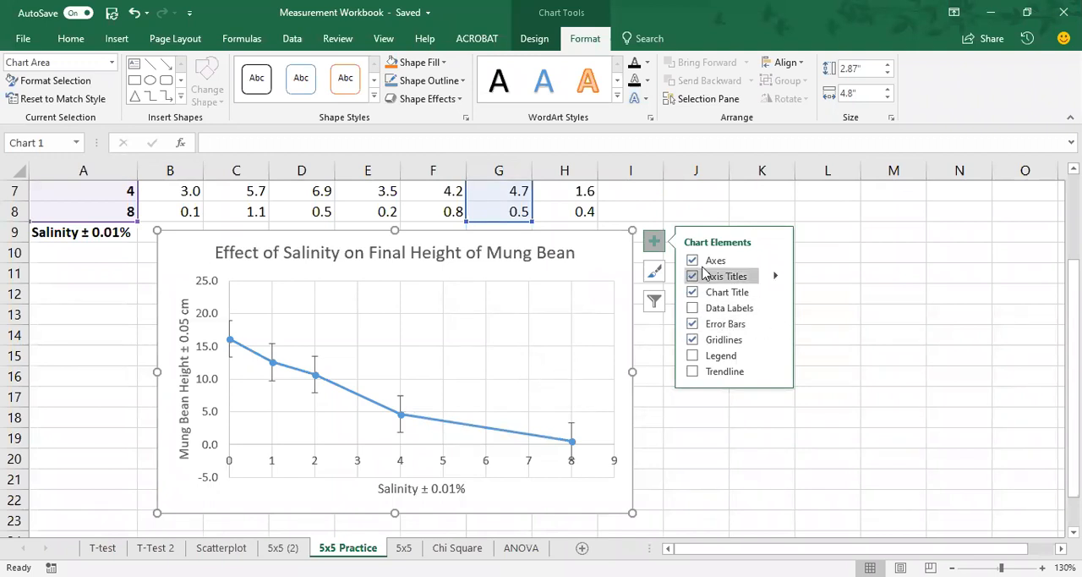
Step: Give the vertical error bars a custom error amount, using the Sx values in H4:H8 as the positive error value
{"action": "left_click", "coordinate": [776, 323]}
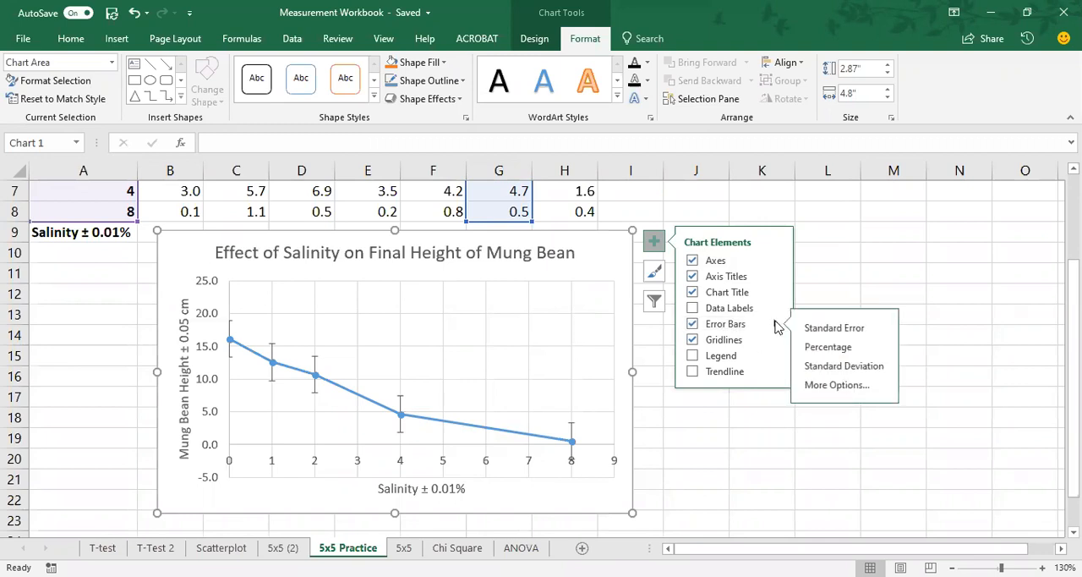
{"action": "left_click", "coordinate": [850, 387]}
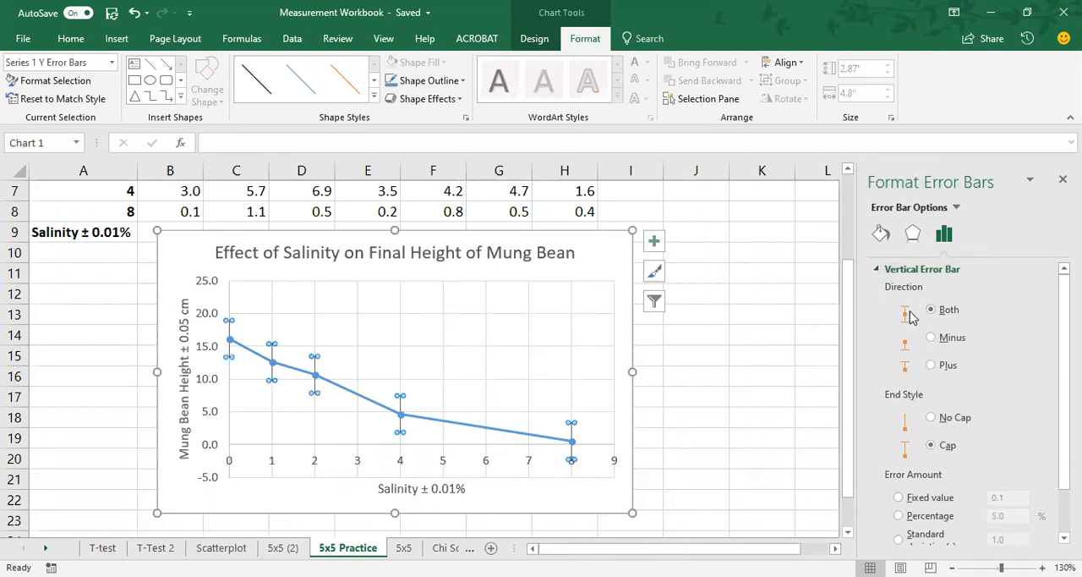
{"action": "left_click_drag", "start_coordinate": [1065, 372], "coordinate": [1064, 417]}
{"action": "left_click", "coordinate": [898, 530]}
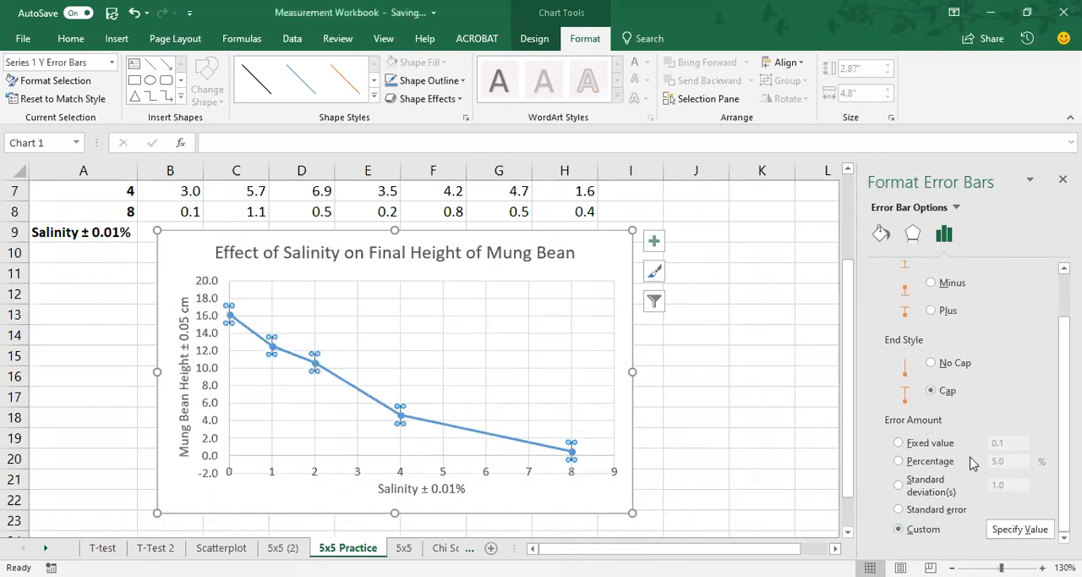
{"action": "left_click", "coordinate": [1021, 530]}
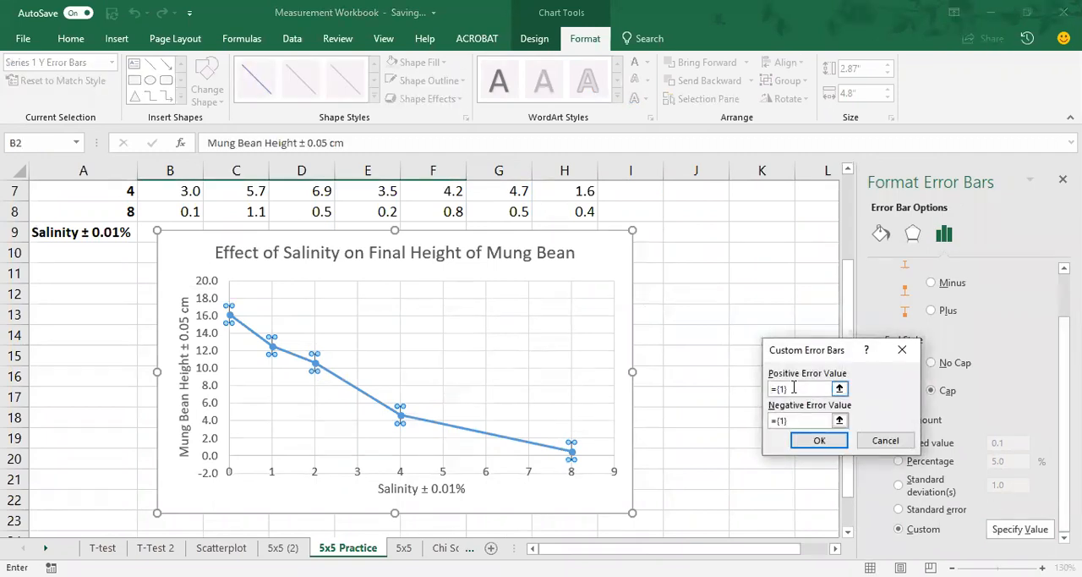
{"action": "key", "text": "BackSpace"}
{"action": "scroll", "coordinate": [710, 359], "scroll_direction": "up", "scroll_amount": 2}
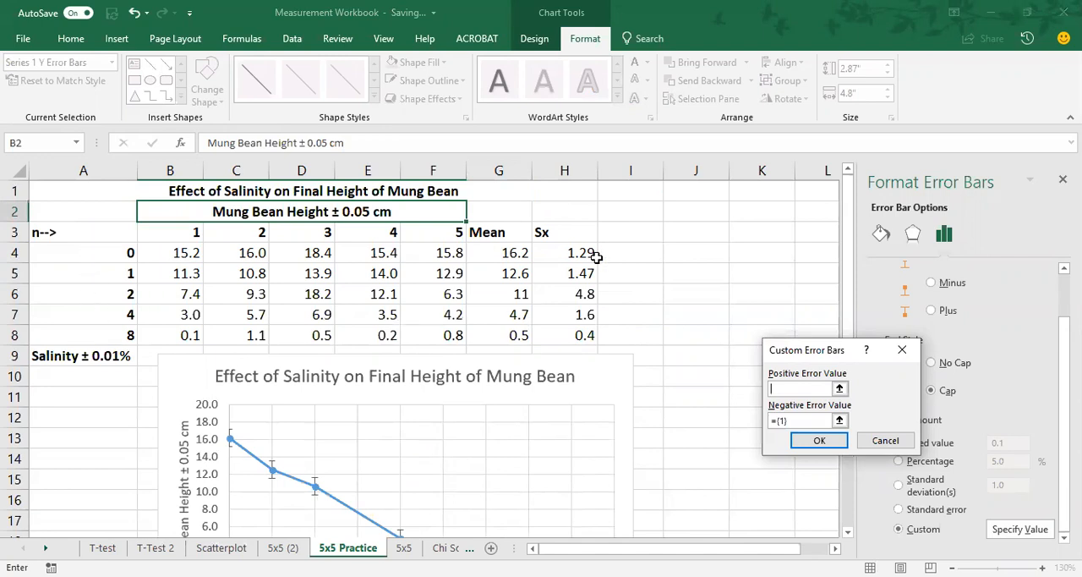
{"action": "left_click", "coordinate": [548, 252]}
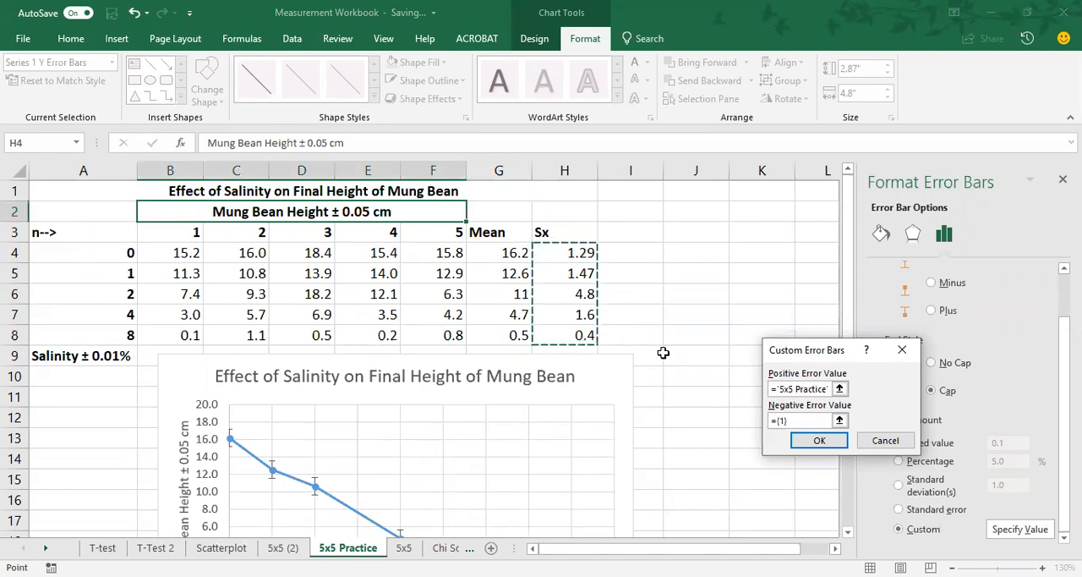
Step: Use the Sx values in H4:H8 as the negative error value too, apply the custom error bars and close their formatting options
{"action": "left_click", "coordinate": [778, 420]}
{"action": "left_click_drag", "start_coordinate": [777, 423], "coordinate": [765, 429]}
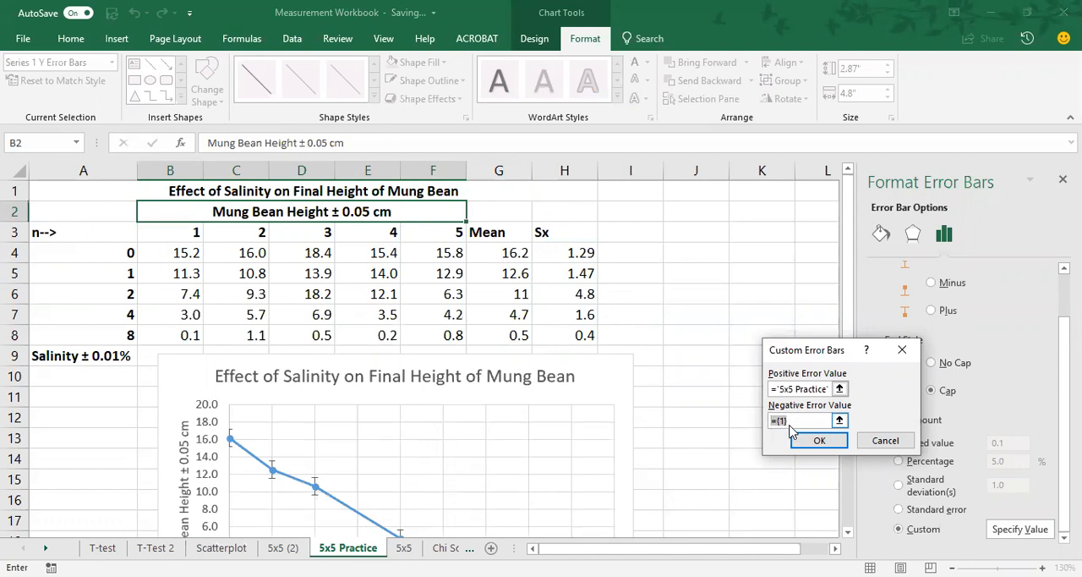
{"action": "key", "text": "BackSpace"}
{"action": "left_click", "coordinate": [562, 252]}
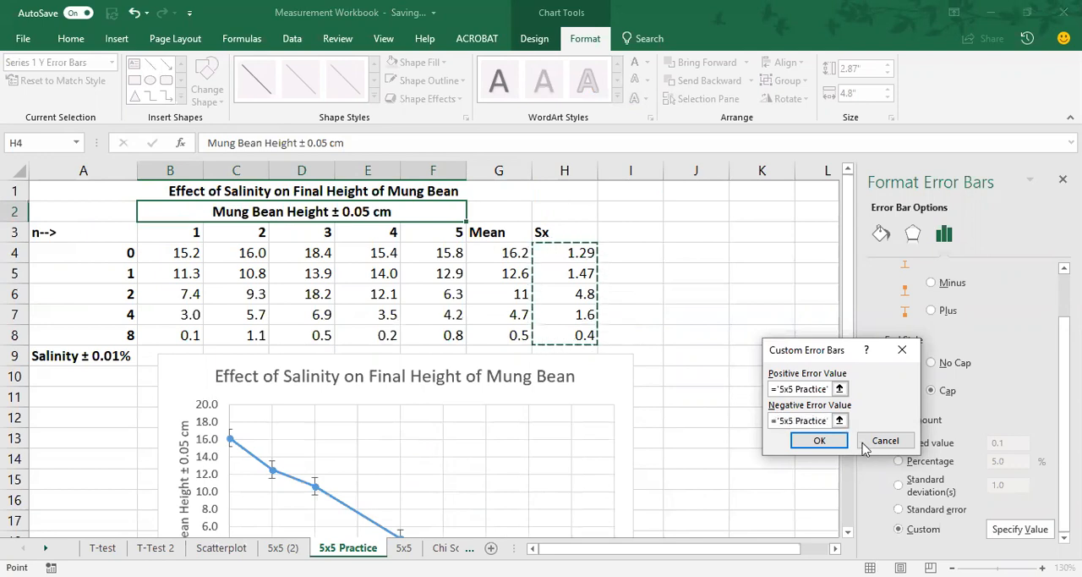
{"action": "left_click", "coordinate": [833, 448]}
{"action": "scroll", "coordinate": [732, 365], "scroll_direction": "down", "scroll_amount": 2}
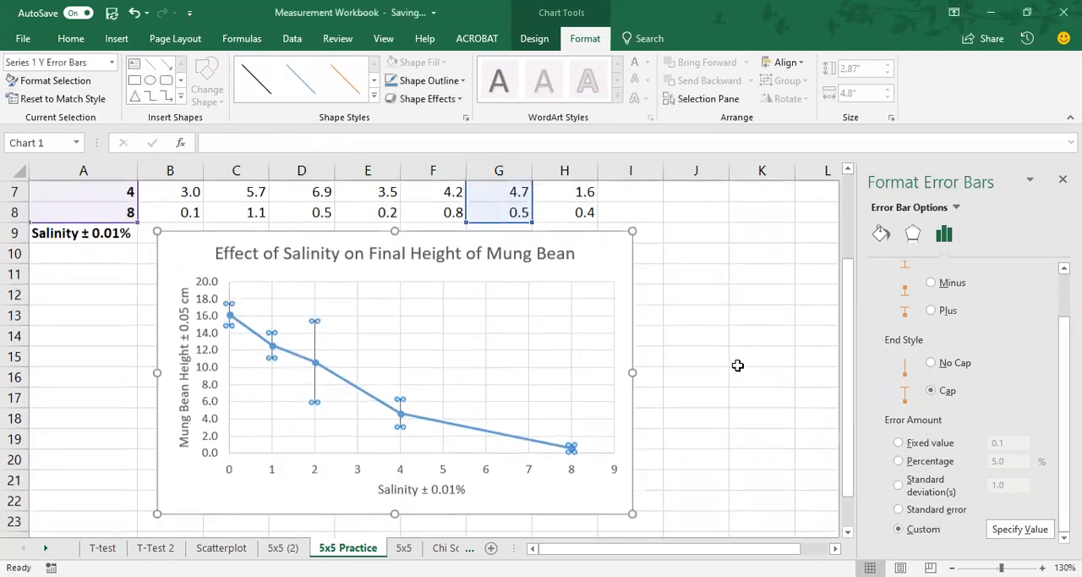
{"action": "left_click", "coordinate": [594, 260]}
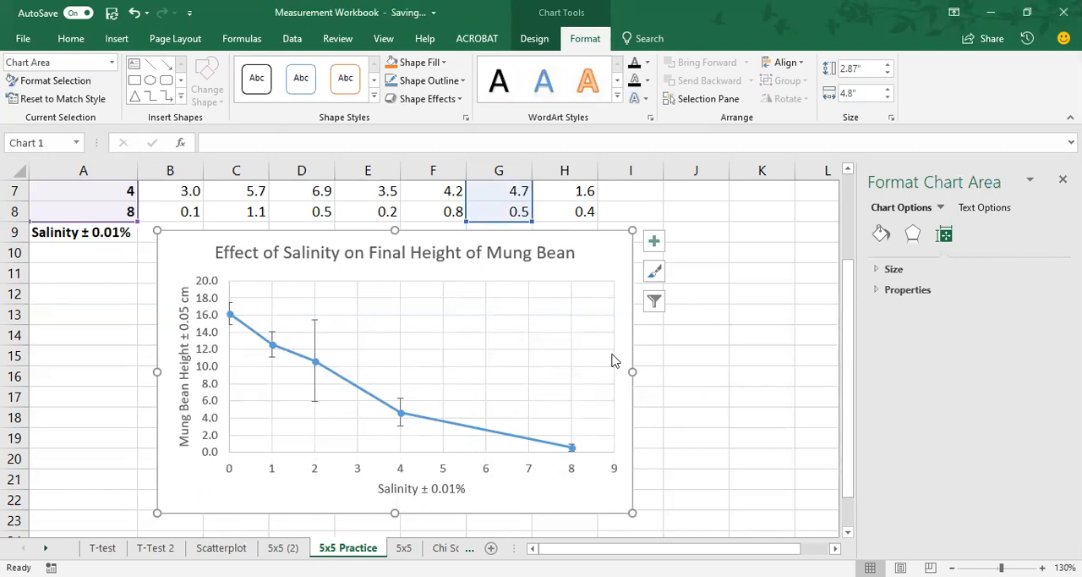
{"action": "left_click", "coordinate": [1063, 179]}
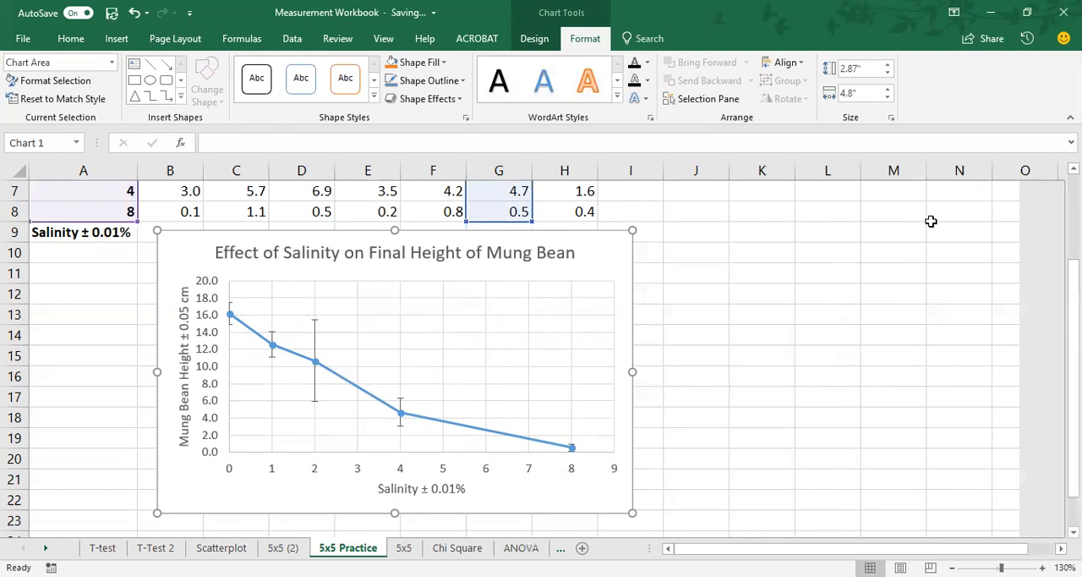
Step: Review the practice table and chart, and compare them with the reference chart on the 5x5 (2) sheet
{"action": "scroll", "coordinate": [678, 421], "scroll_direction": "up", "scroll_amount": 2}
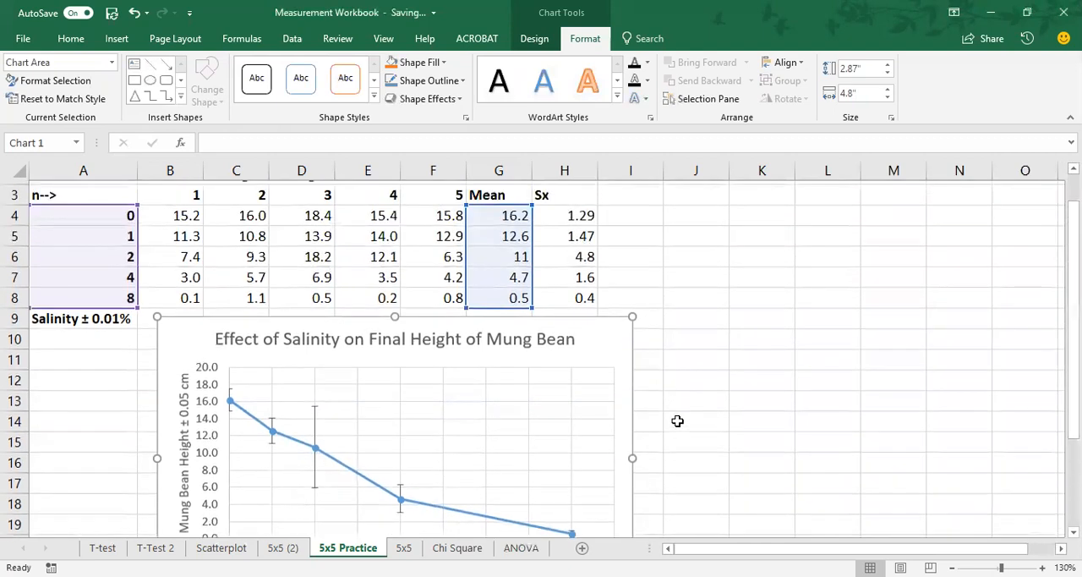
{"action": "scroll", "coordinate": [740, 367], "scroll_direction": "down", "scroll_amount": 1}
{"action": "scroll", "coordinate": [742, 367], "scroll_direction": "down", "scroll_amount": 2}
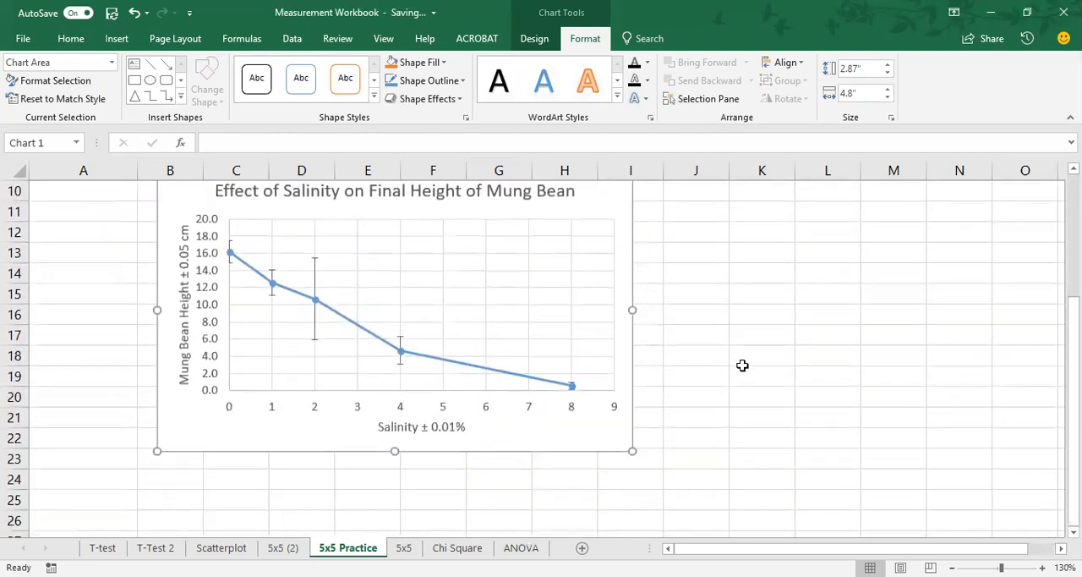
{"action": "left_click", "coordinate": [717, 337]}
{"action": "scroll", "coordinate": [668, 330], "scroll_direction": "up", "scroll_amount": 2}
{"action": "scroll", "coordinate": [662, 328], "scroll_direction": "down", "scroll_amount": 1}
{"action": "left_click", "coordinate": [284, 547]}
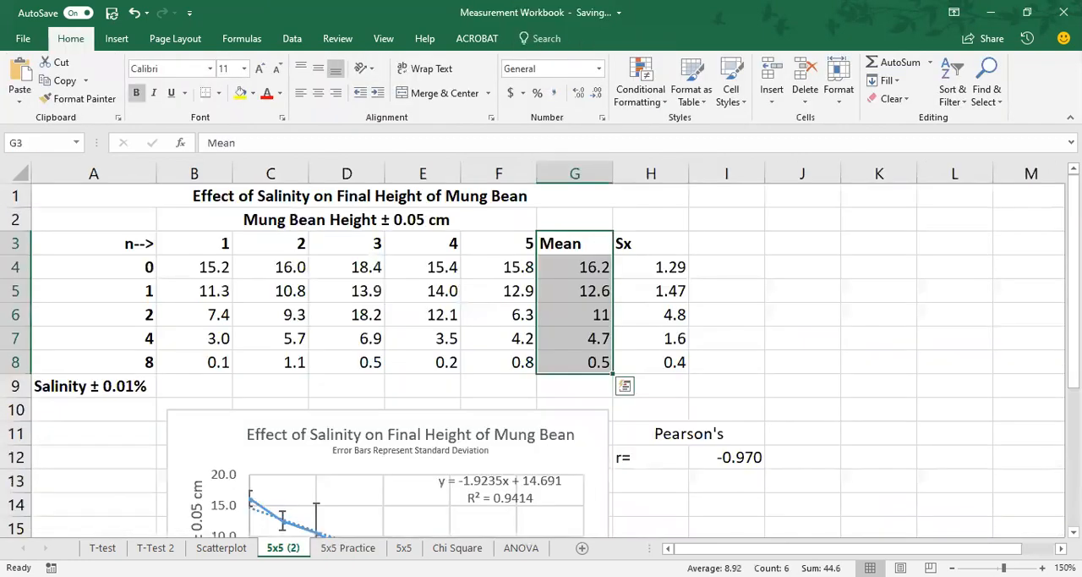
{"action": "scroll", "coordinate": [736, 415], "scroll_direction": "down", "scroll_amount": 1}
{"action": "scroll", "coordinate": [736, 415], "scroll_direction": "down", "scroll_amount": 3}
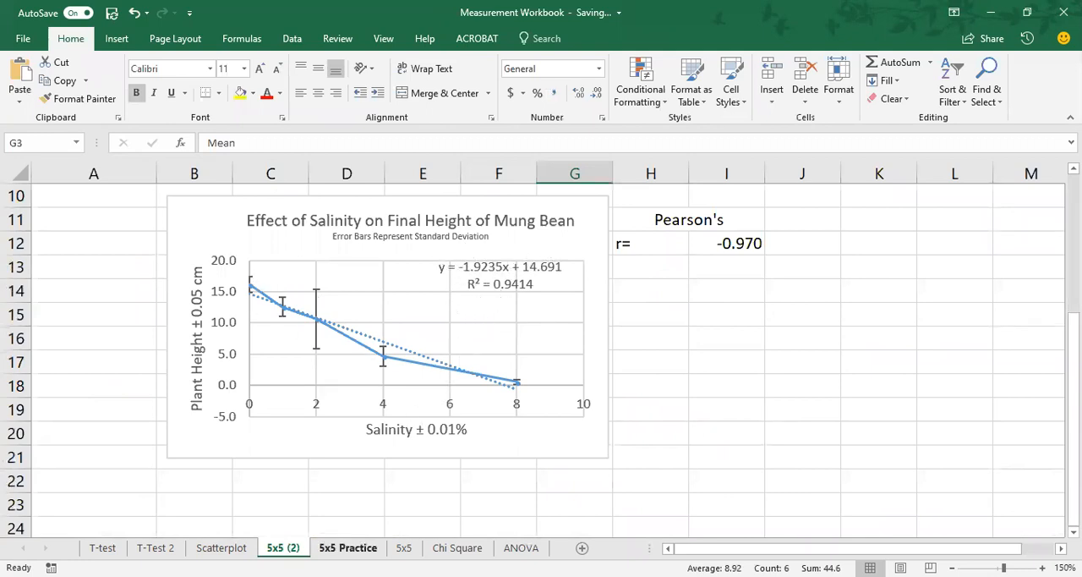
Step: Return to the 5x5 Practice sheet and add a linear trendline to the salinity chart
{"action": "left_click", "coordinate": [355, 548]}
{"action": "left_click", "coordinate": [606, 258]}
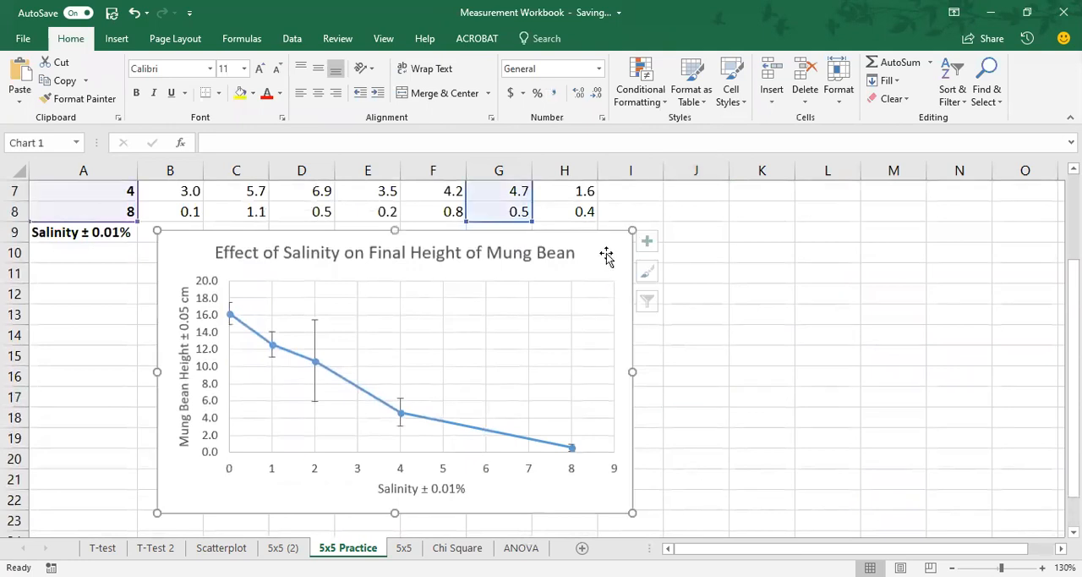
{"action": "left_click", "coordinate": [655, 242]}
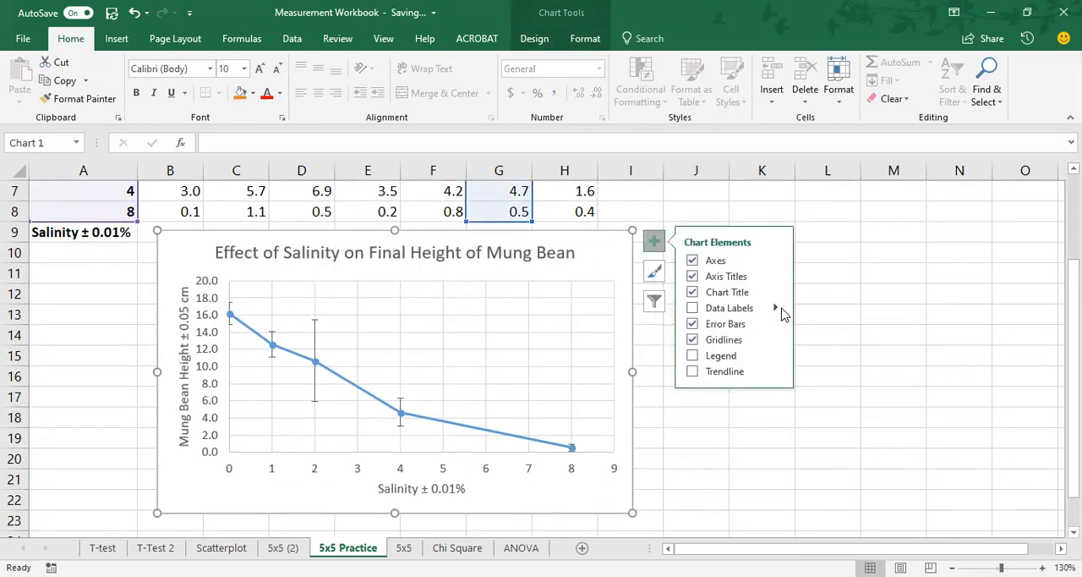
{"action": "left_click", "coordinate": [694, 374]}
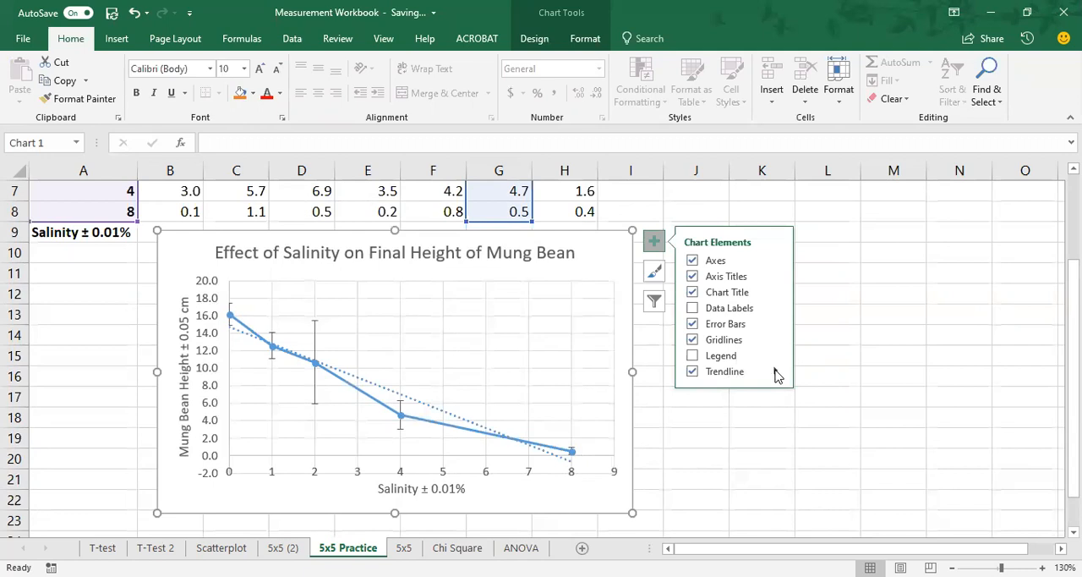
Step: Display the linear trendline's equation and R-squared value on the salinity chart
{"action": "left_click", "coordinate": [778, 375]}
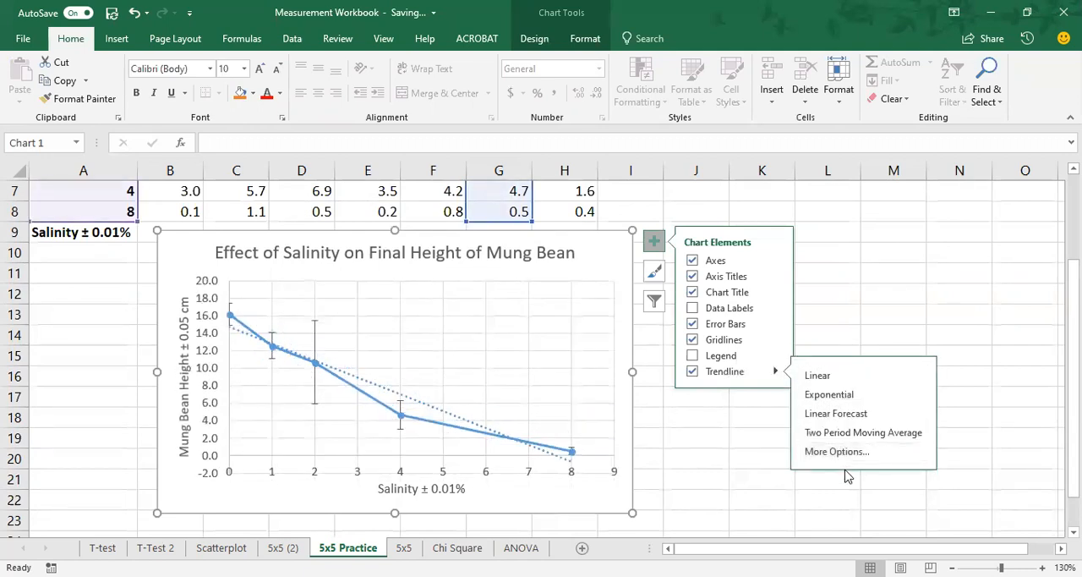
{"action": "left_click", "coordinate": [841, 454]}
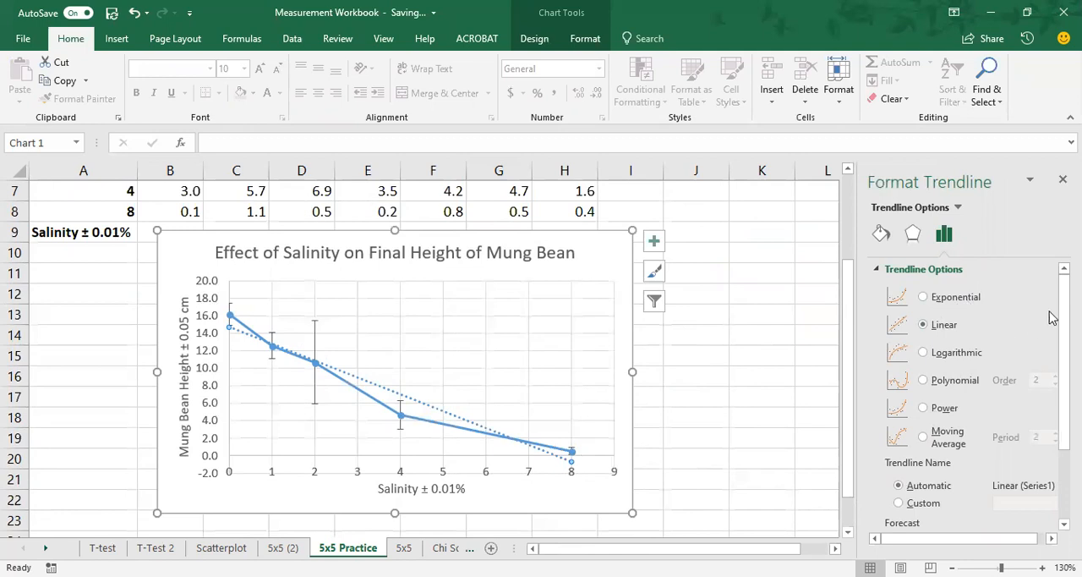
{"action": "scroll", "coordinate": [1052, 317], "scroll_direction": "down", "scroll_amount": 2}
{"action": "scroll", "coordinate": [973, 398], "scroll_direction": "down", "scroll_amount": 2}
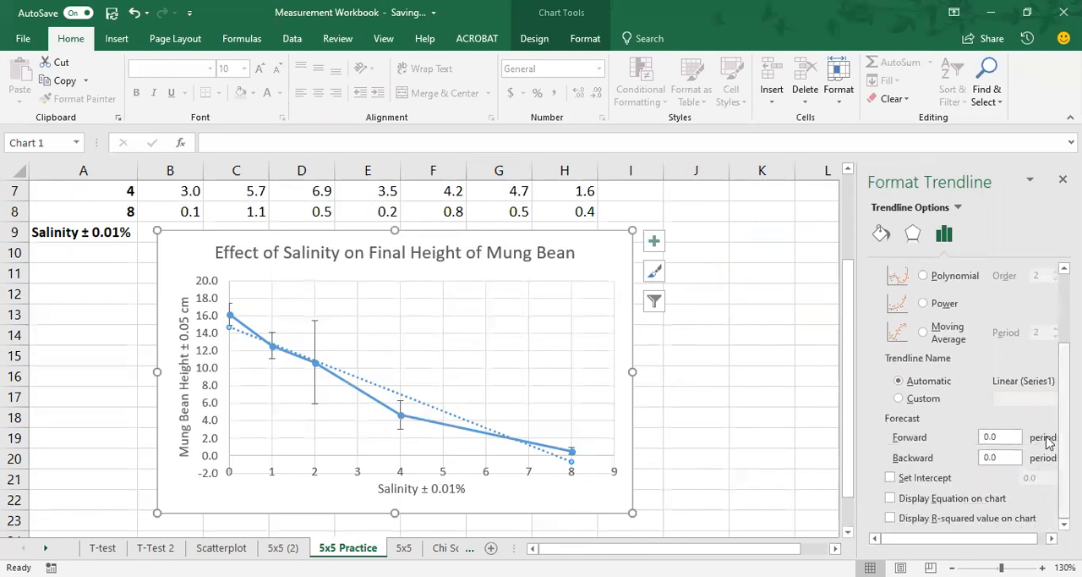
{"action": "left_click", "coordinate": [892, 499]}
{"action": "left_click", "coordinate": [890, 517]}
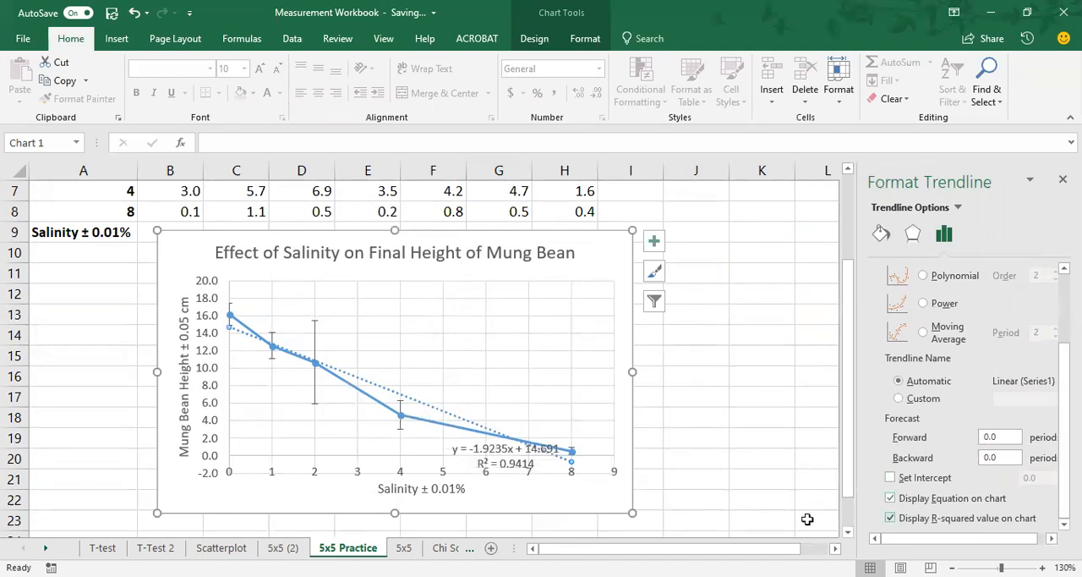
Step: Move the trendline equation label to the empty upper-right area of the plot, just below the 20.0 gridline
{"action": "left_click", "coordinate": [518, 460]}
{"action": "left_click_drag", "start_coordinate": [518, 460], "coordinate": [551, 305]}
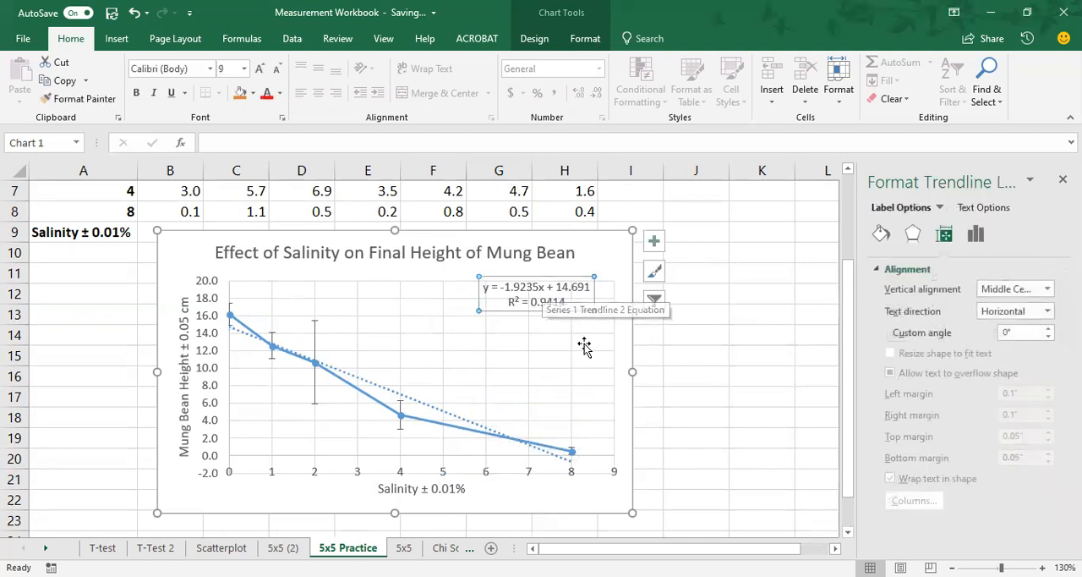
{"action": "left_click_drag", "start_coordinate": [551, 277], "coordinate": [552, 294]}
Step: Add a second line to the chart title reading "Error Bars Represent Standard Deviation"
{"action": "left_click", "coordinate": [572, 251]}
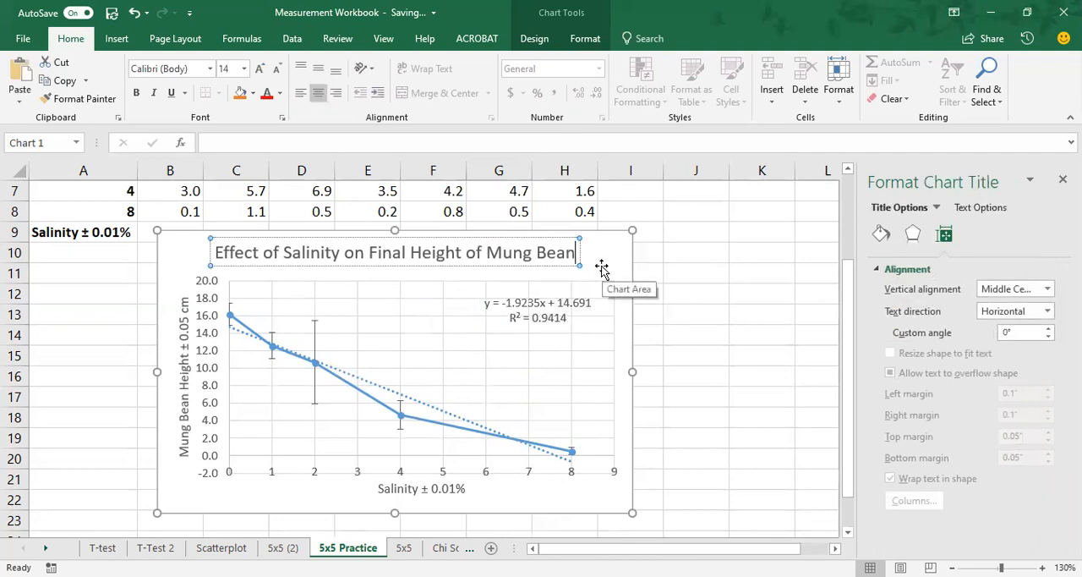
{"action": "key", "text": "Return"}
{"action": "type", "text": "Erro"}
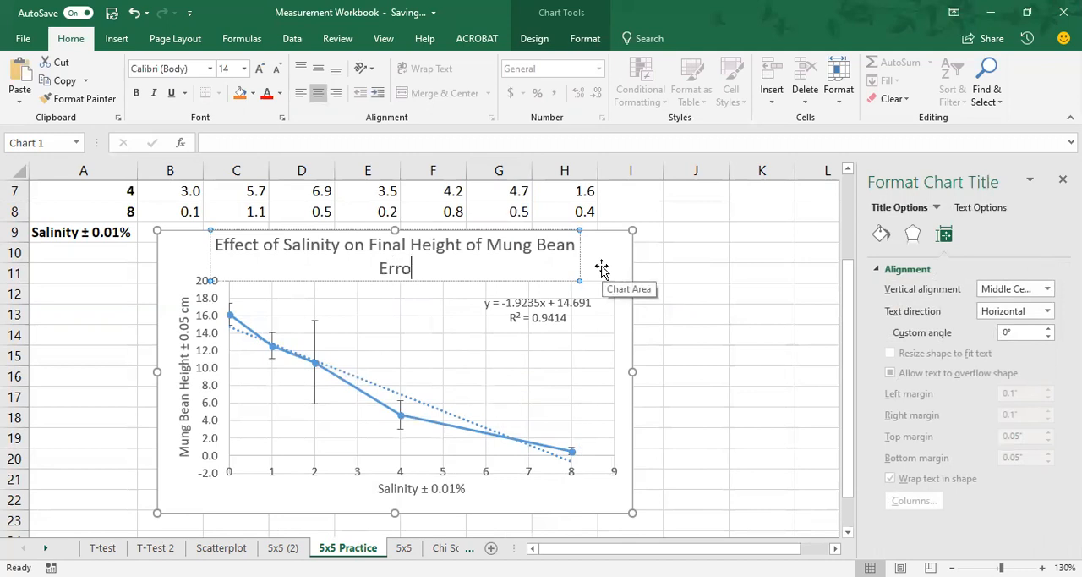
{"action": "type", "text": "r Bars R"}
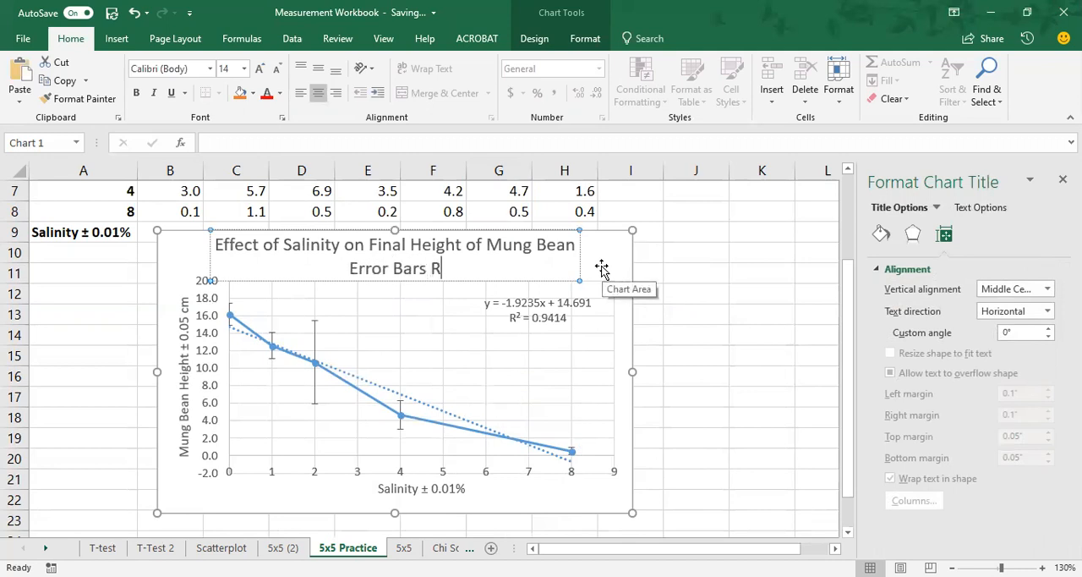
{"action": "type", "text": "epresent Stan"}
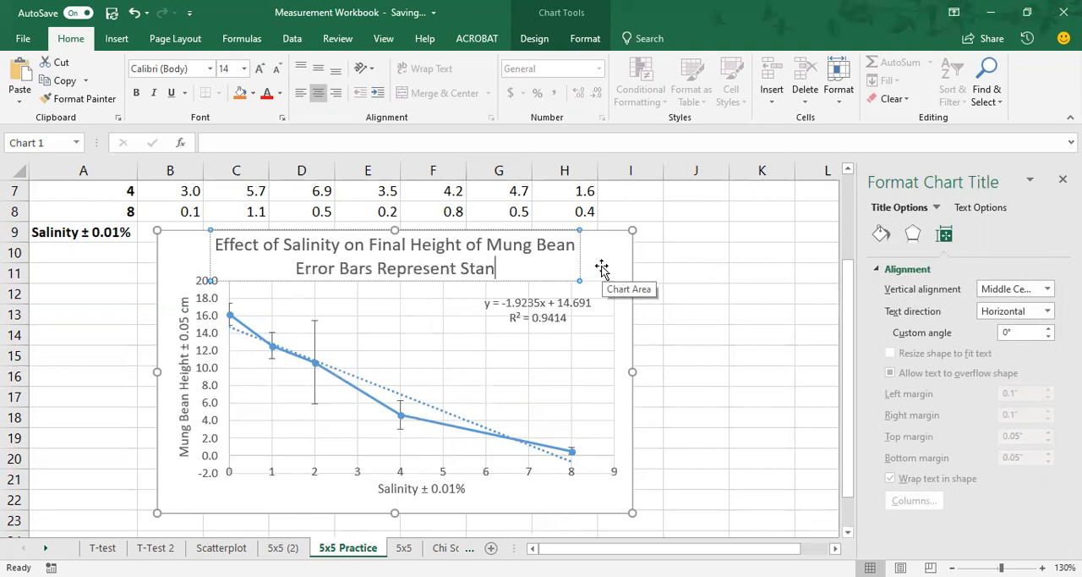
{"action": "type", "text": "dard Deviation"}
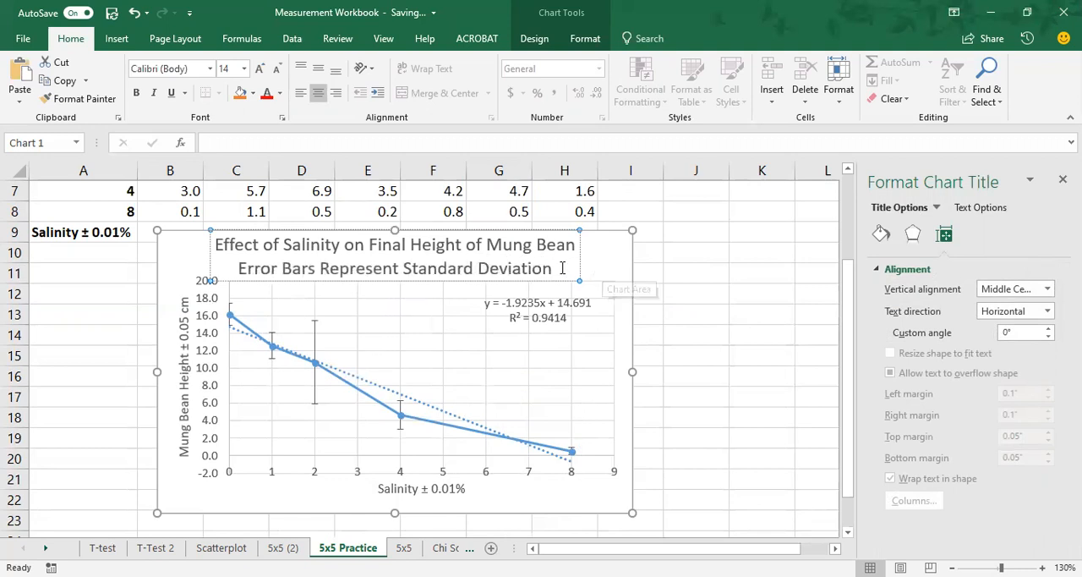
Step: Reduce the title's second line, "Error Bars Represent Standard Deviation", to font size 9 and finish editing the title
{"action": "left_click_drag", "start_coordinate": [490, 266], "coordinate": [257, 266]}
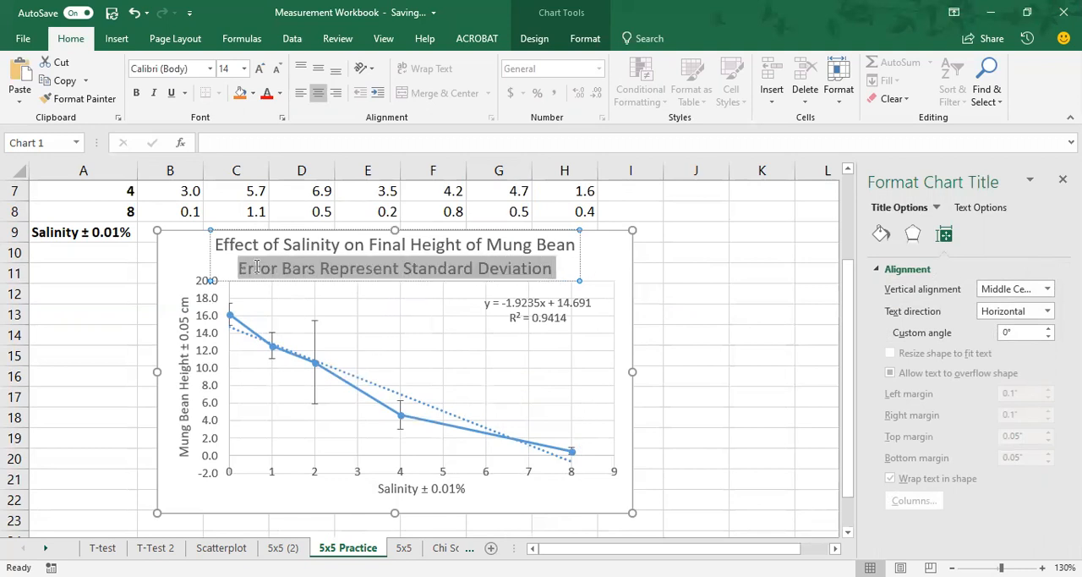
{"action": "left_click", "coordinate": [278, 69]}
{"action": "left_click", "coordinate": [278, 68]}
{"action": "left_click", "coordinate": [278, 68]}
{"action": "left_click", "coordinate": [278, 69]}
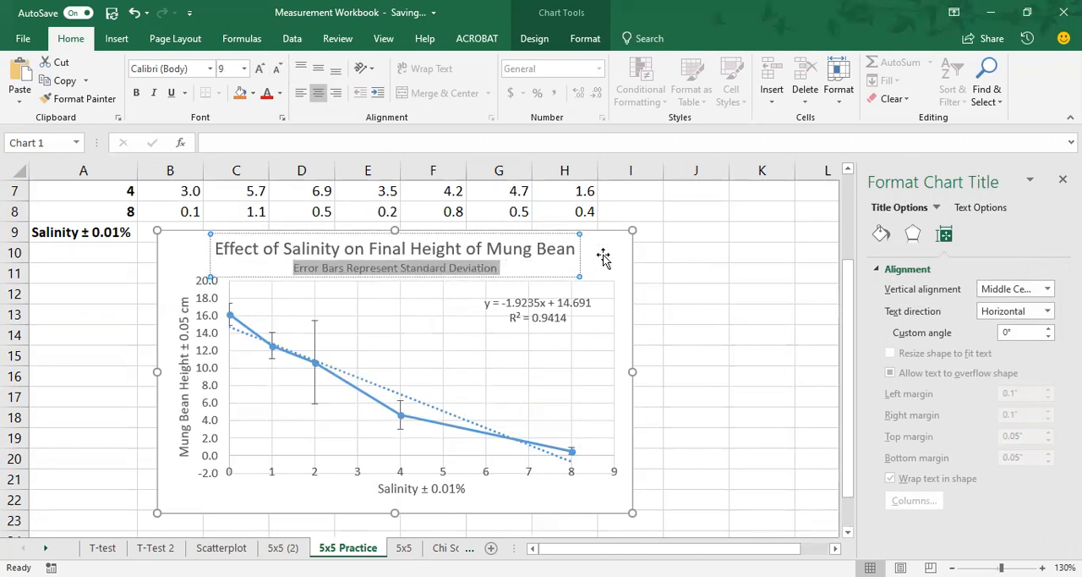
{"action": "left_click", "coordinate": [590, 317]}
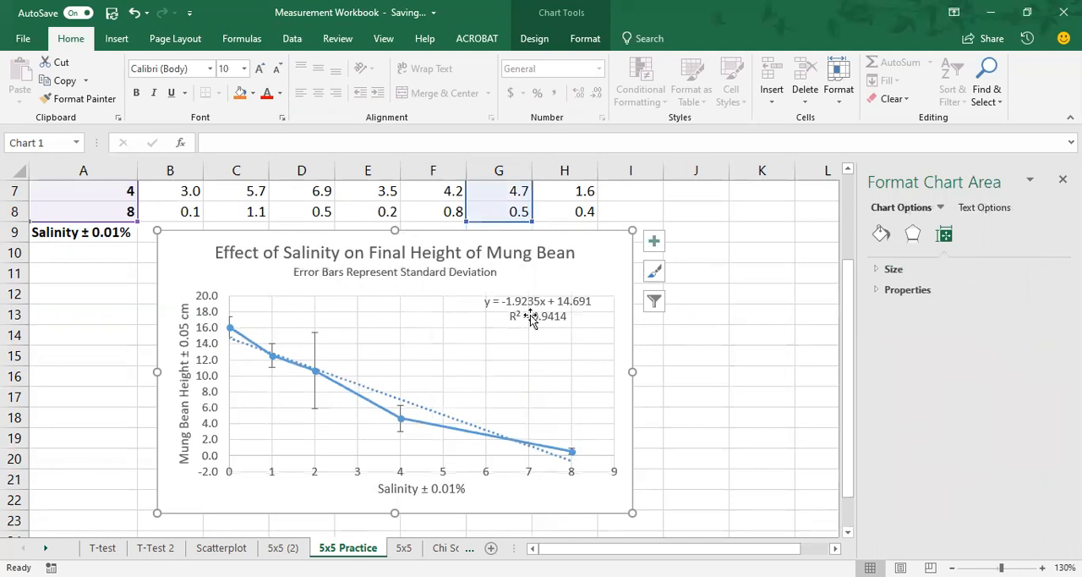
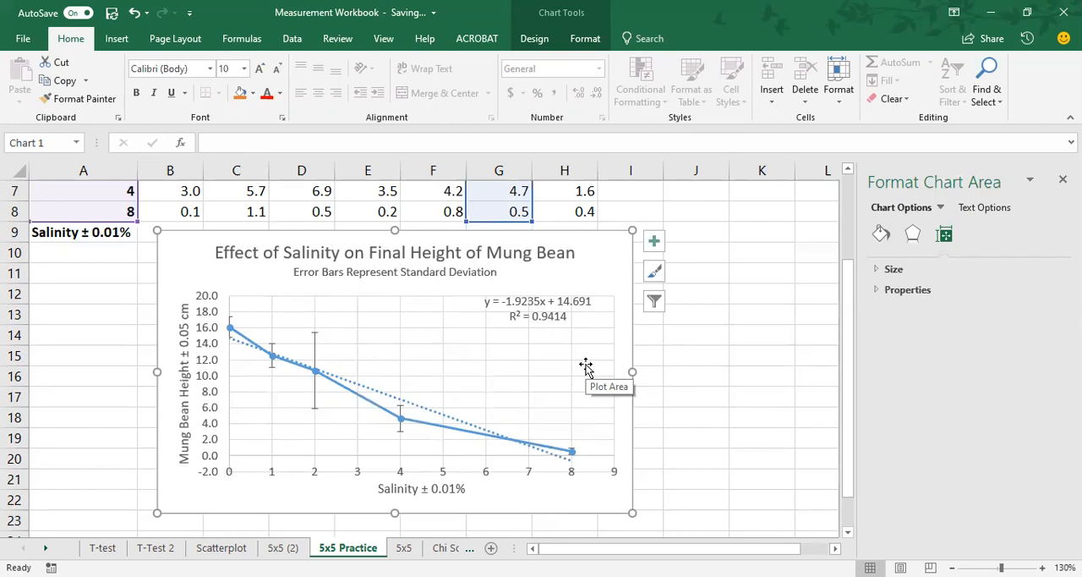
Step: Check the Pearson's section on the 5x5 (2) sheet and return to the 5x5 Practice sheet
{"action": "left_click", "coordinate": [702, 279]}
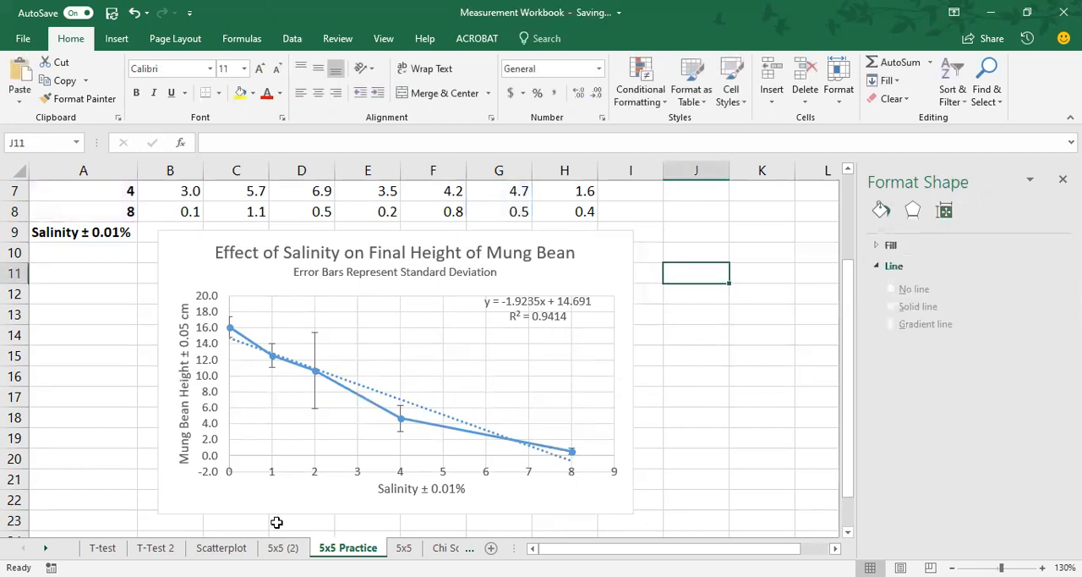
{"action": "left_click", "coordinate": [283, 547]}
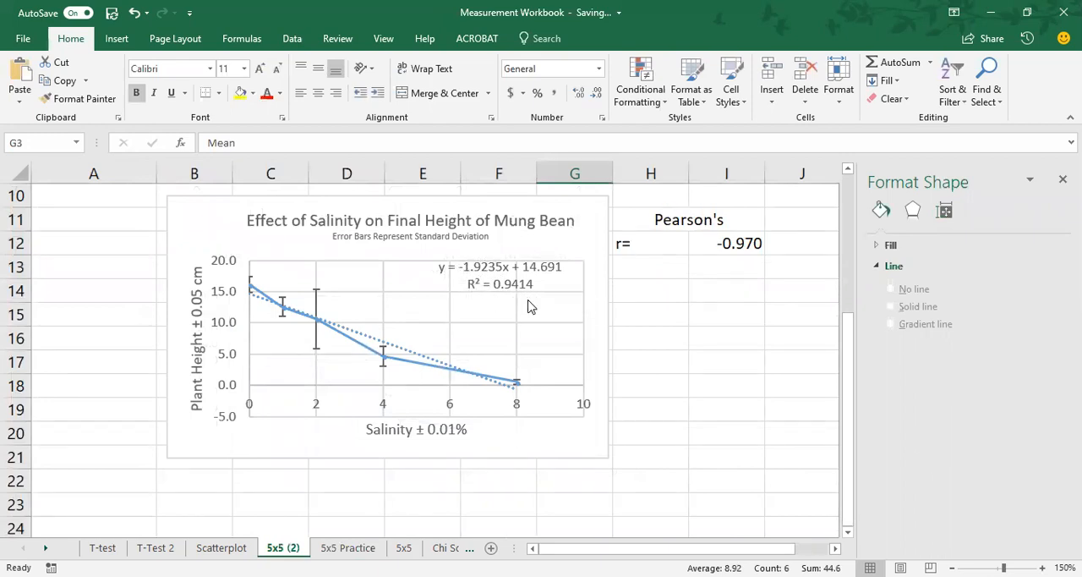
{"action": "left_click", "coordinate": [348, 547]}
Step: Enter the label "Pearson's" in cell J10 and "r=" in cell J11
{"action": "left_click", "coordinate": [703, 247]}
{"action": "type", "text": "Pearso"}
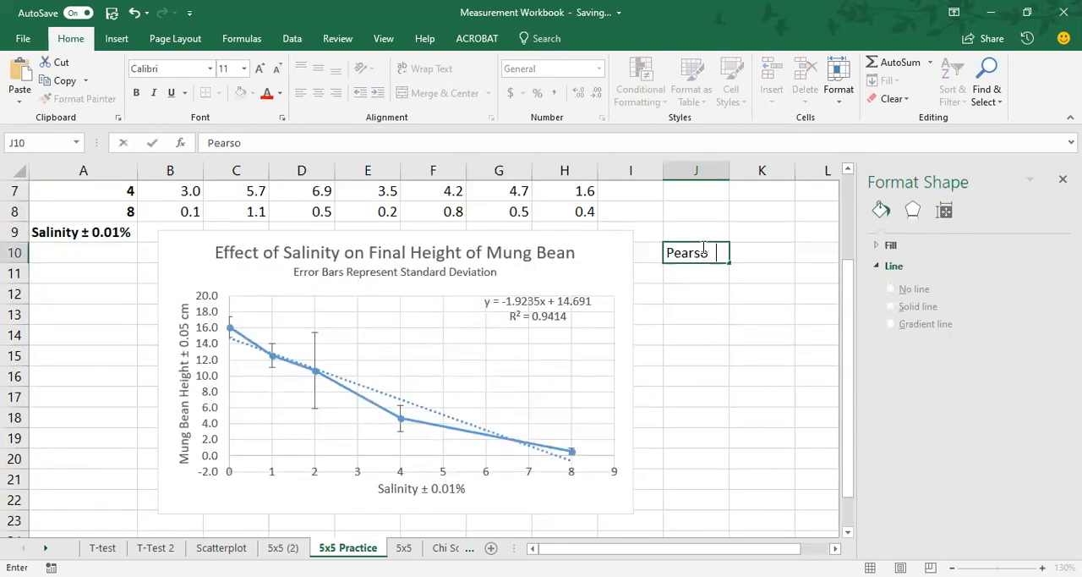
{"action": "type", "text": "n's"}
{"action": "key", "text": "Return"}
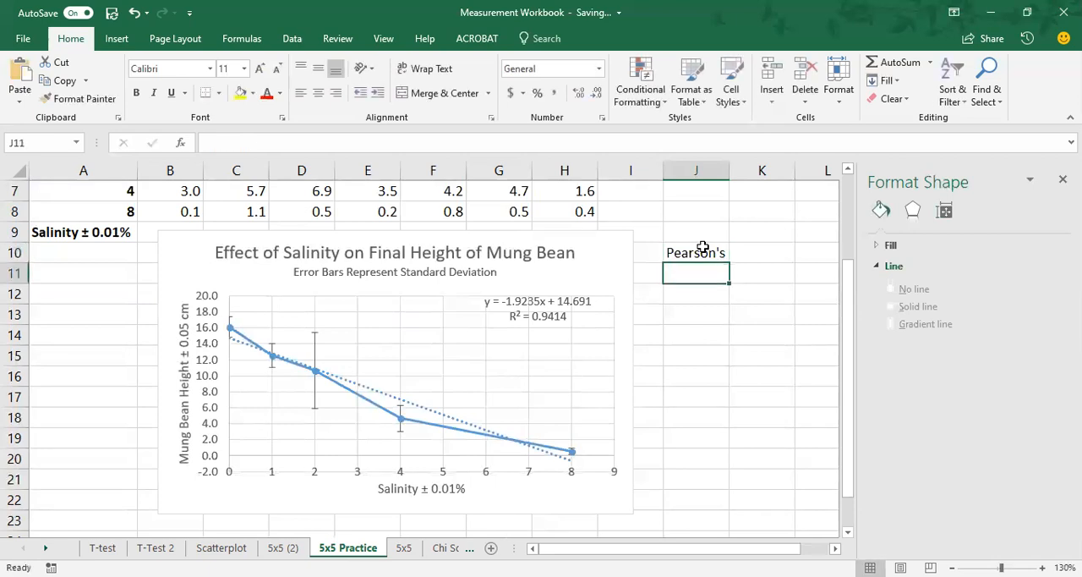
{"action": "type", "text": "r"}
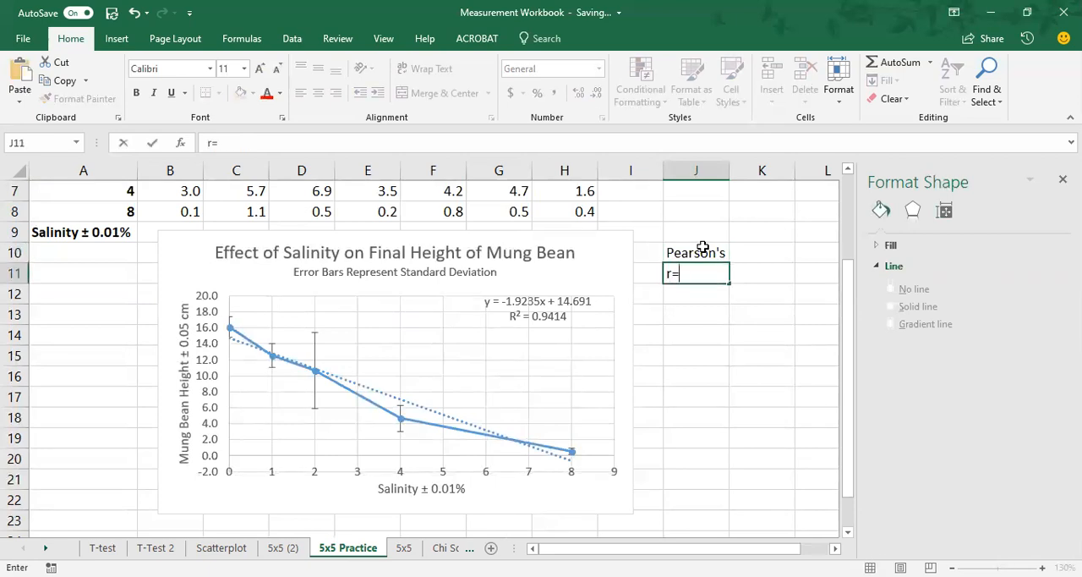
{"action": "type", "text": "="}
{"action": "key", "text": "Tab"}
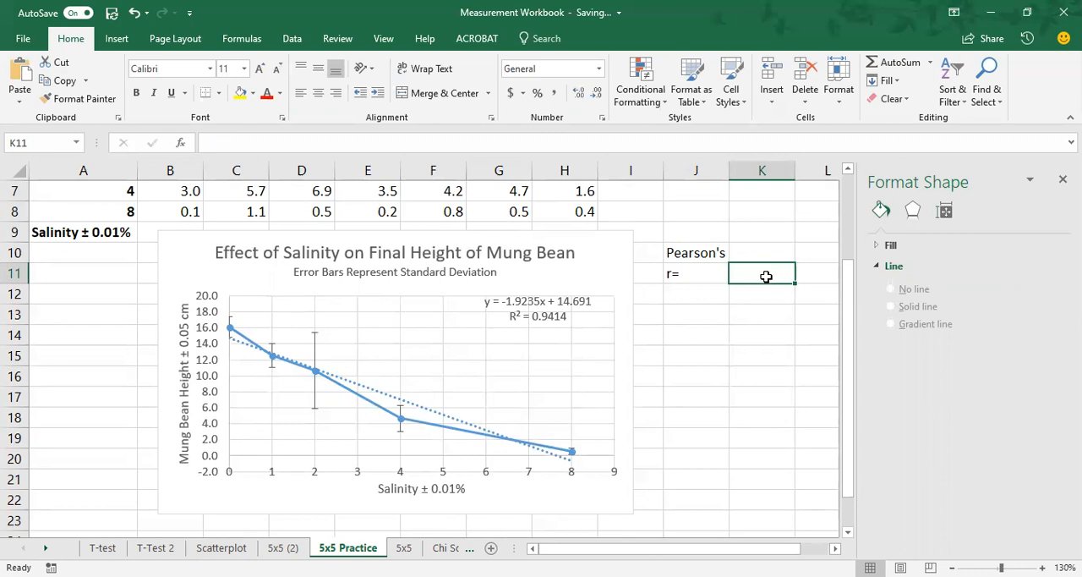
Step: Insert the statistical PEARSON function in cell K11, next to the "r=" label
{"action": "left_click", "coordinate": [243, 38]}
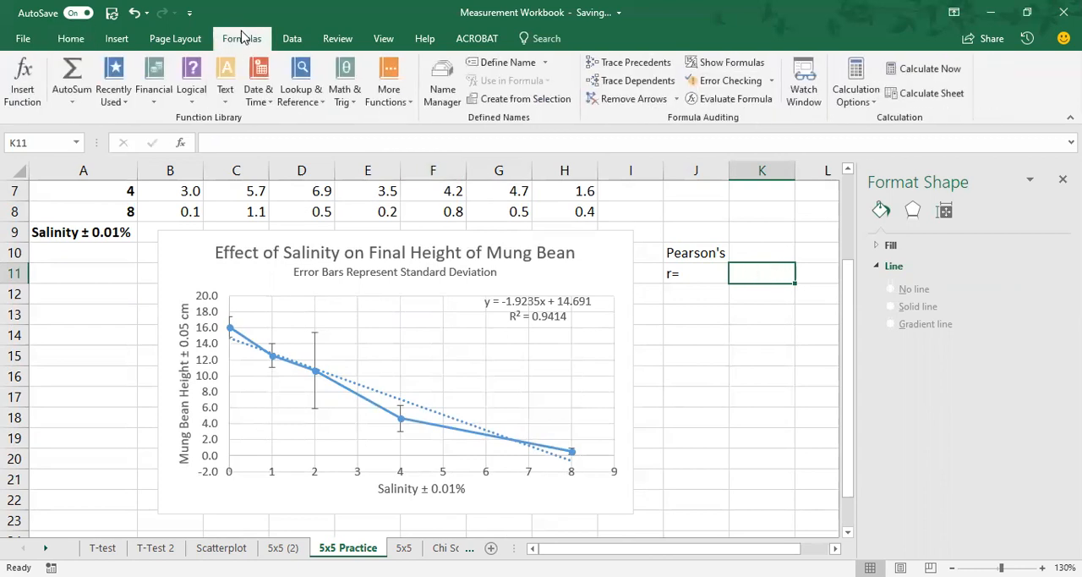
{"action": "left_click", "coordinate": [388, 96]}
{"action": "mouse_move", "coordinate": [411, 119]}
{"action": "left_click_drag", "start_coordinate": [628, 144], "coordinate": [645, 335]}
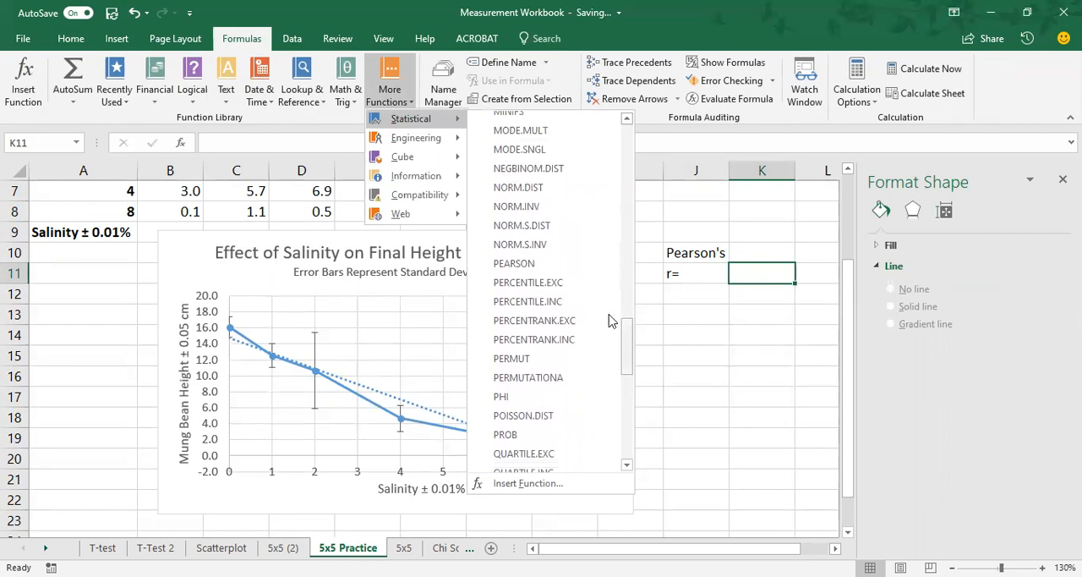
{"action": "left_click", "coordinate": [550, 274]}
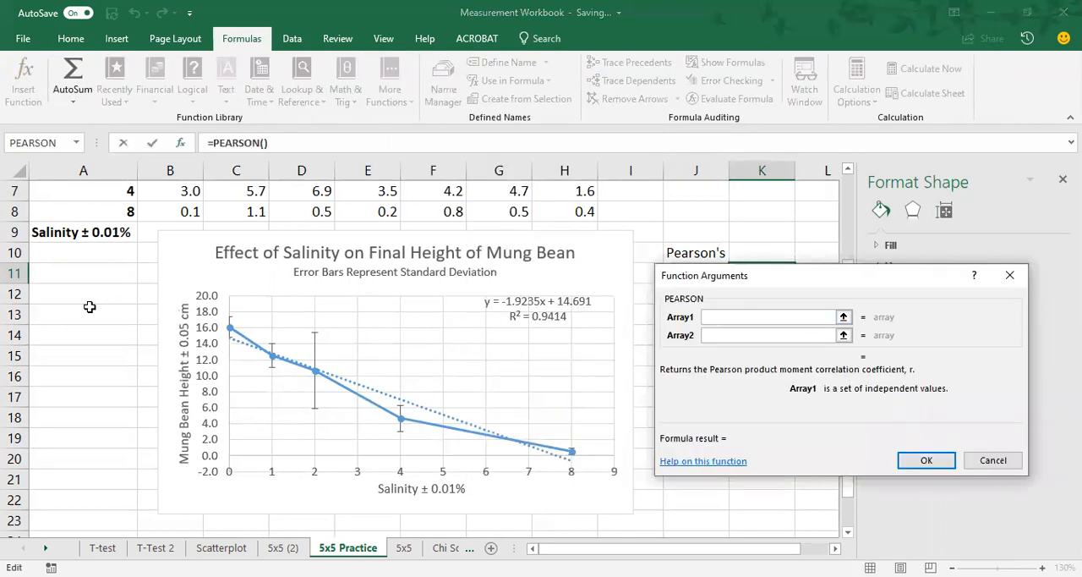
Step: Complete the PEARSON function with the salinity values A4:A8 as Array1 and the means G4:G8 as Array2
{"action": "scroll", "coordinate": [87, 306], "scroll_direction": "up", "scroll_amount": 2}
{"action": "left_click", "coordinate": [93, 254]}
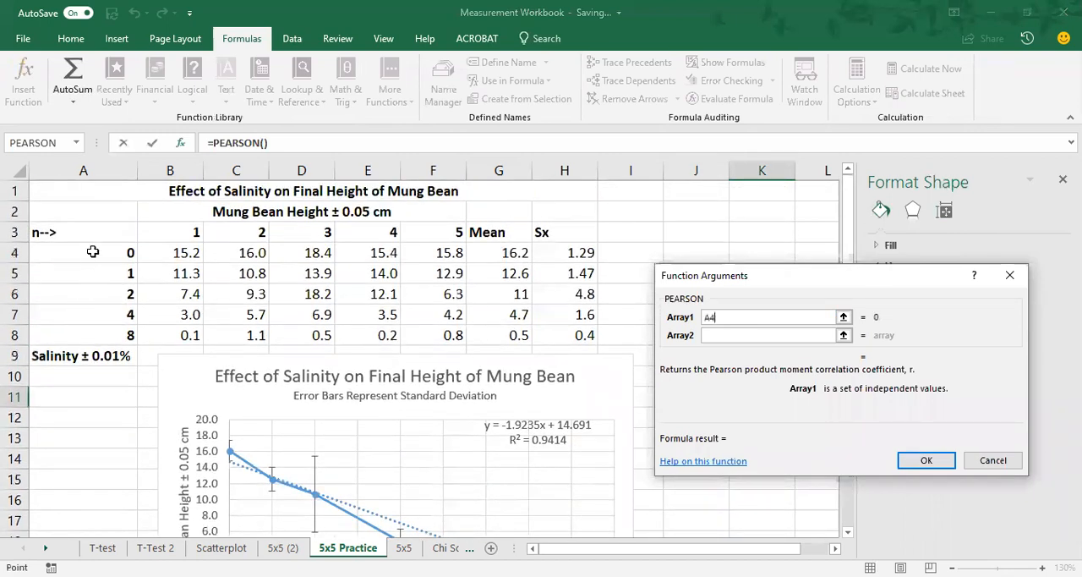
{"action": "left_click_drag", "start_coordinate": [93, 251], "coordinate": [93, 335]}
{"action": "left_click", "coordinate": [751, 335]}
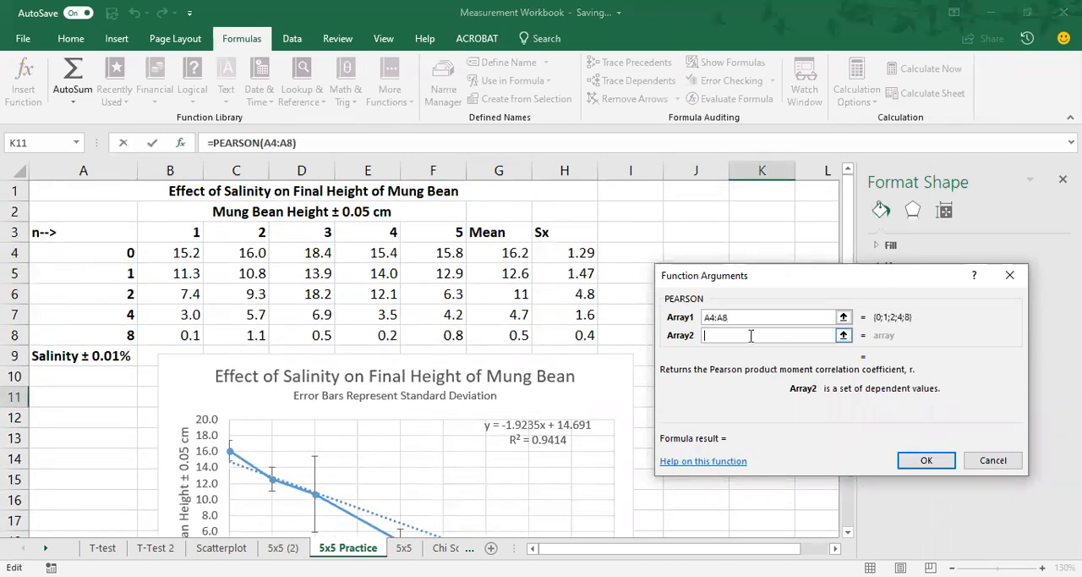
{"action": "left_click", "coordinate": [502, 253]}
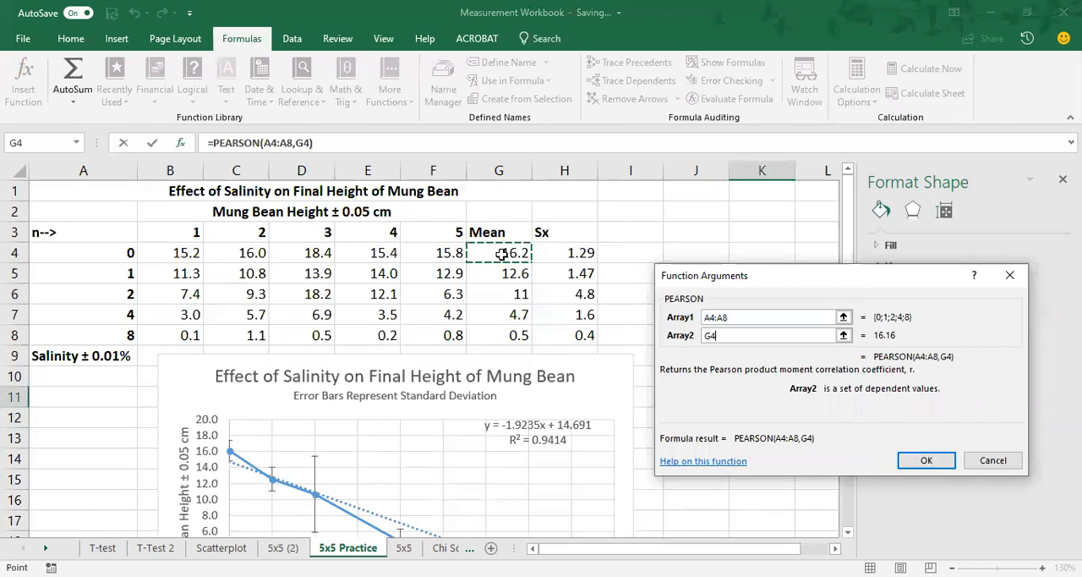
{"action": "left_click_drag", "start_coordinate": [502, 254], "coordinate": [507, 335]}
{"action": "left_click", "coordinate": [928, 461]}
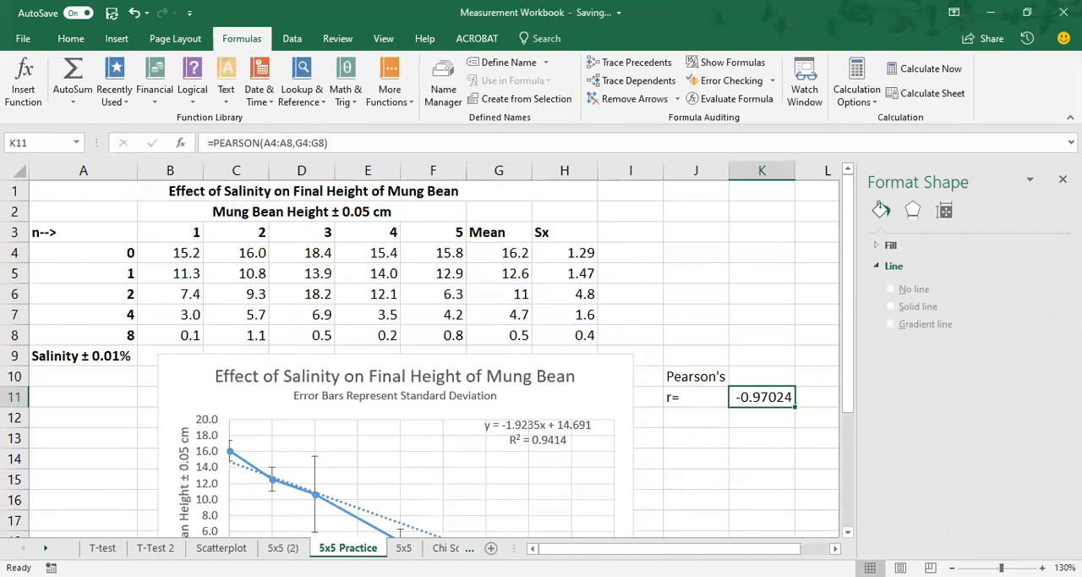
Step: Insert the statistical CORREL function in cell K12, below the Pearson result
{"action": "left_click", "coordinate": [780, 426]}
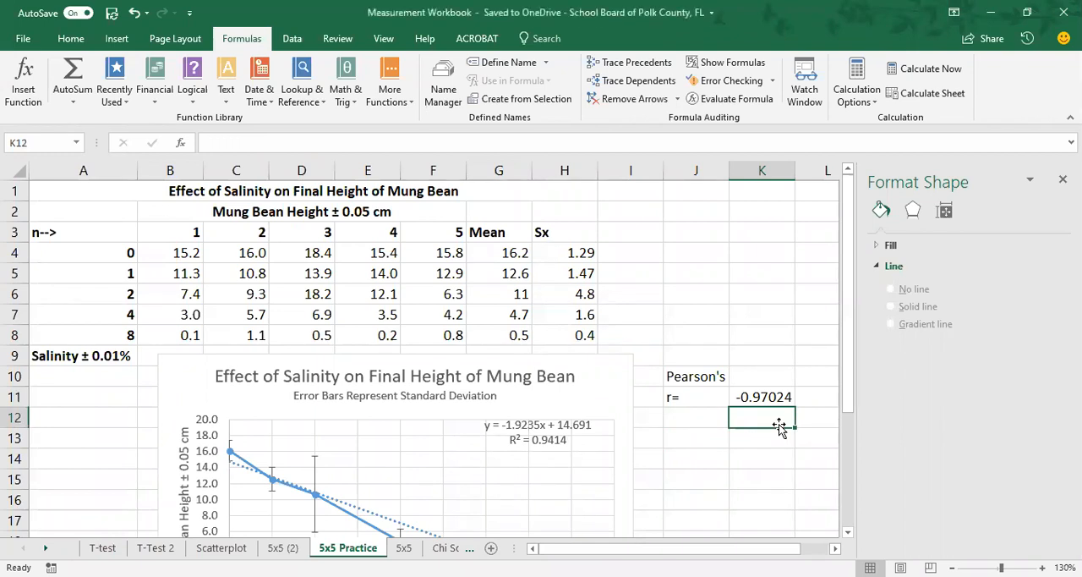
{"action": "left_click", "coordinate": [397, 90]}
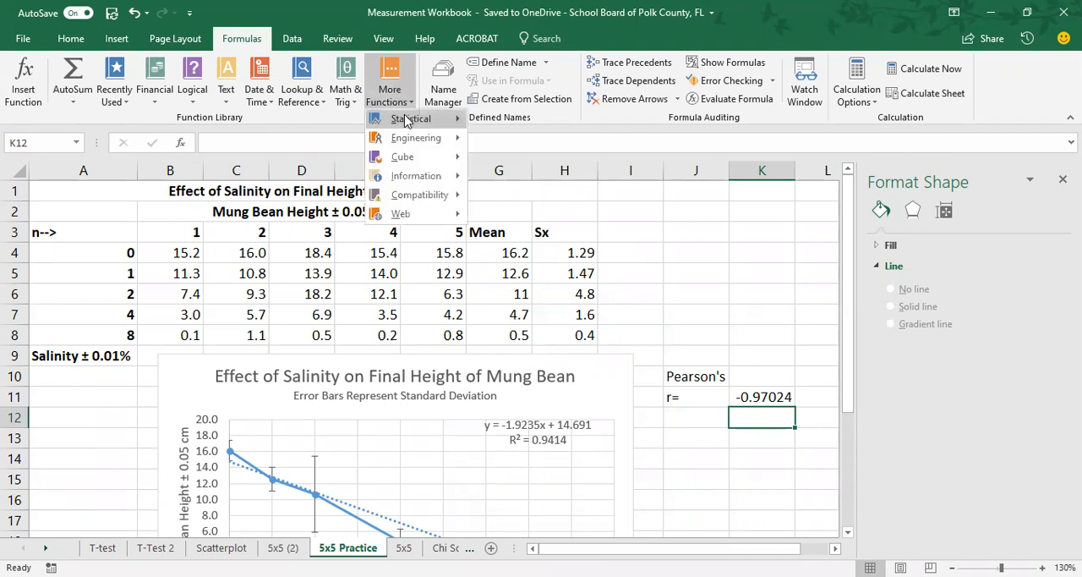
{"action": "mouse_move", "coordinate": [406, 120]}
{"action": "scroll", "coordinate": [567, 324], "scroll_direction": "down", "scroll_amount": 3}
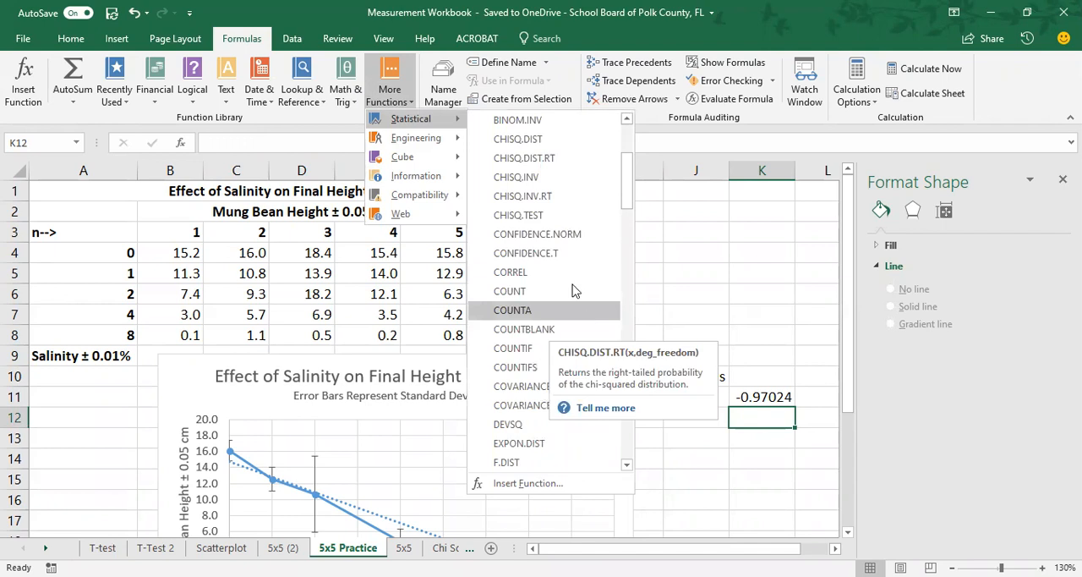
{"action": "left_click", "coordinate": [569, 278]}
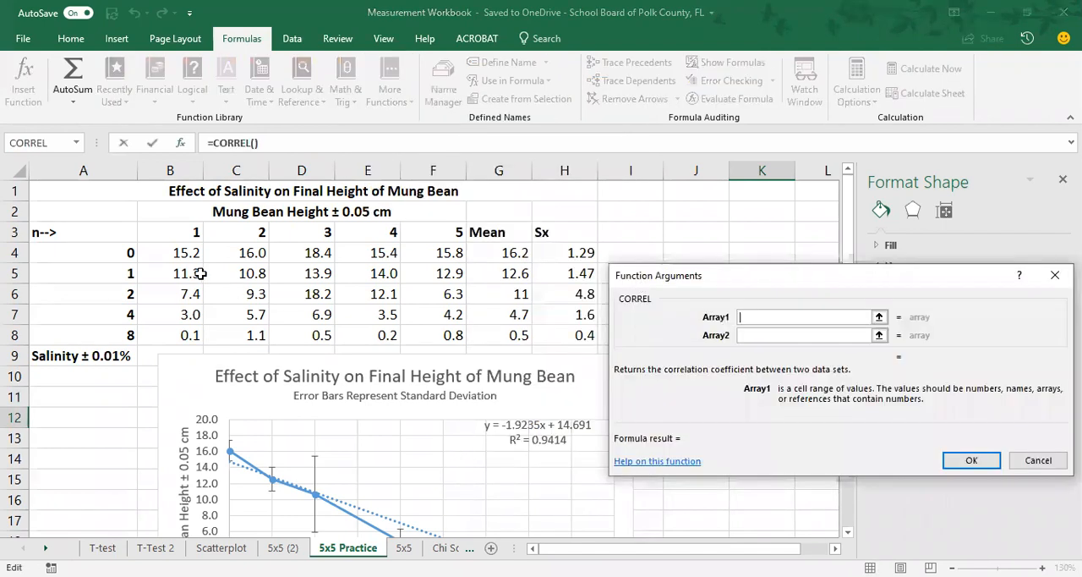
Step: Complete the CORREL function with A4:A8 as Array1 and G4:G8 as Array2, and close the Format Shape pane
{"action": "left_click", "coordinate": [124, 250]}
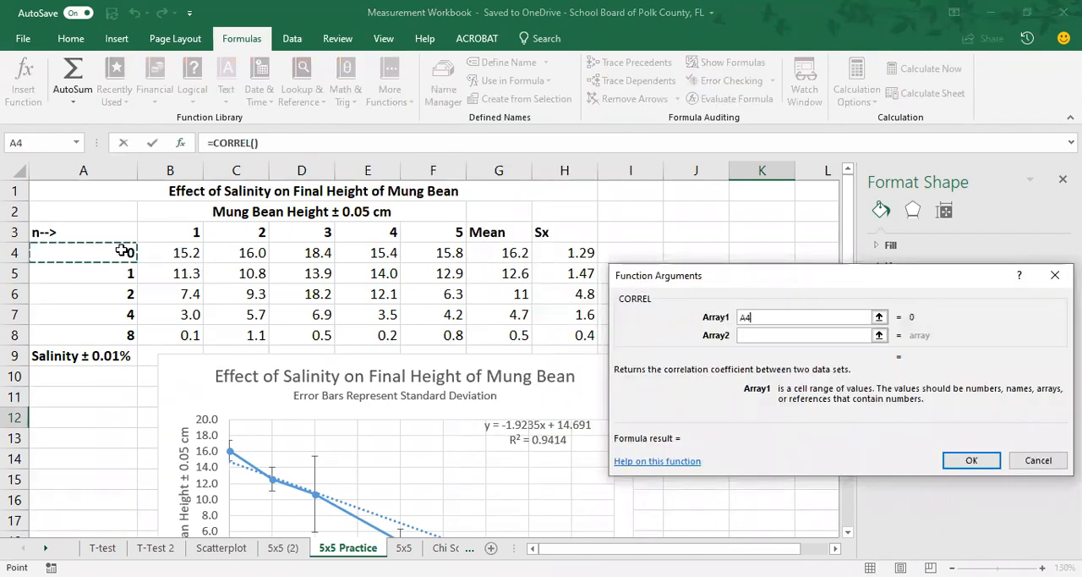
{"action": "left_click_drag", "start_coordinate": [123, 250], "coordinate": [123, 335]}
{"action": "left_click", "coordinate": [744, 335]}
{"action": "left_click", "coordinate": [512, 253]}
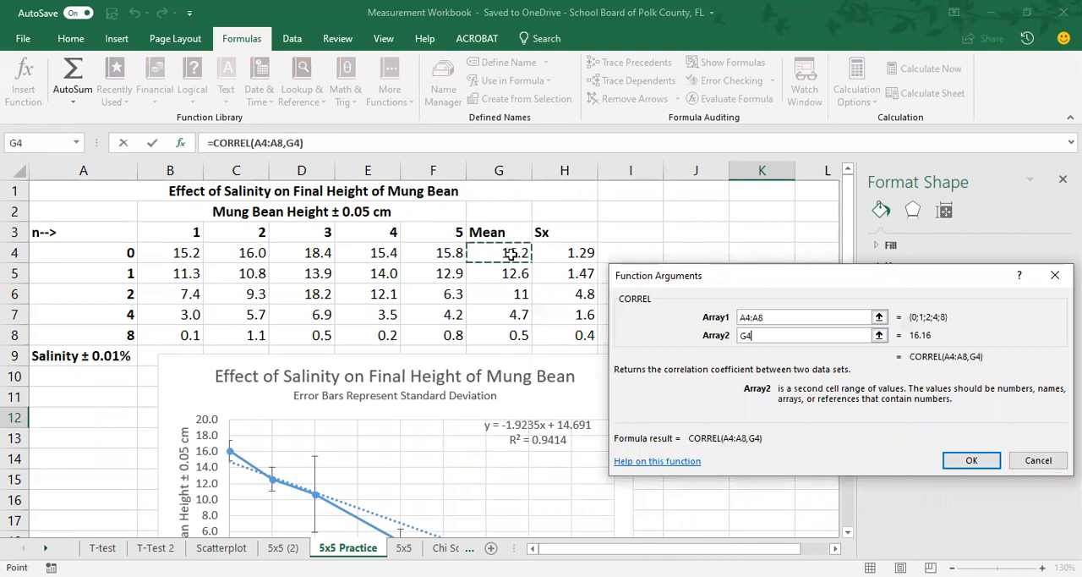
{"action": "left_click_drag", "start_coordinate": [511, 253], "coordinate": [511, 335]}
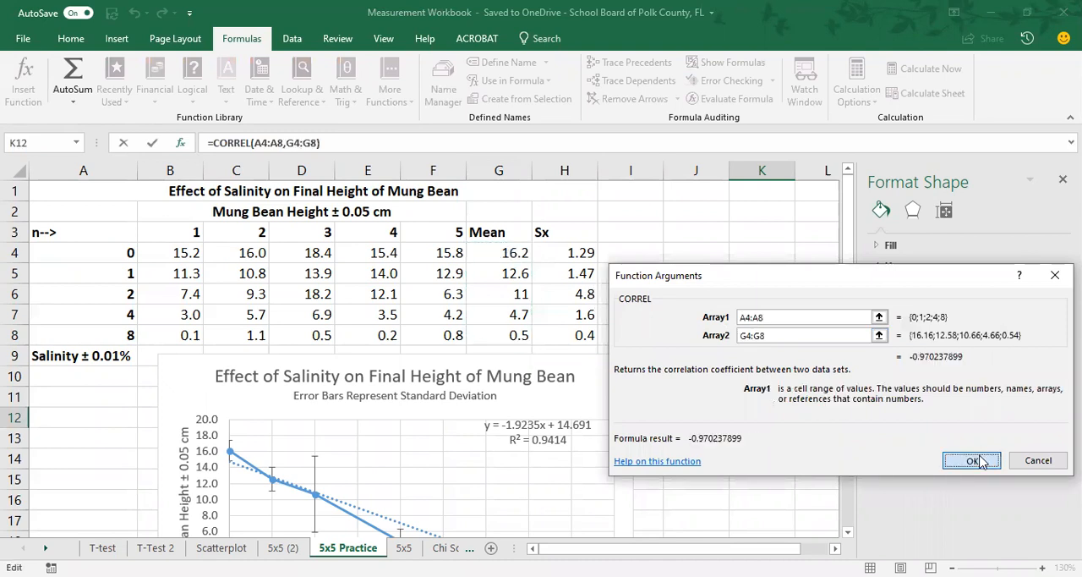
{"action": "left_click", "coordinate": [971, 460]}
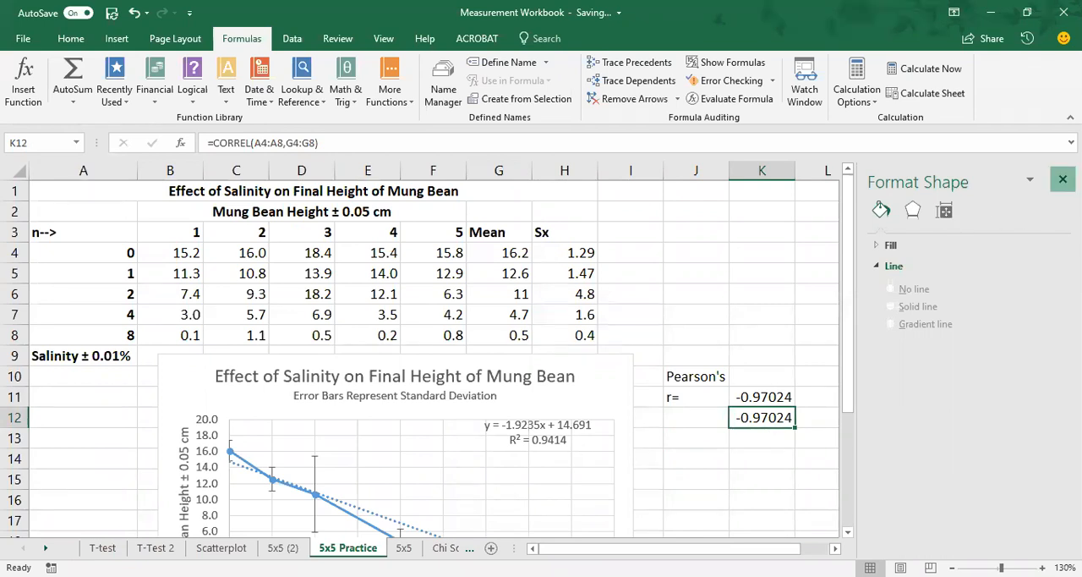
{"action": "left_click", "coordinate": [1063, 179]}
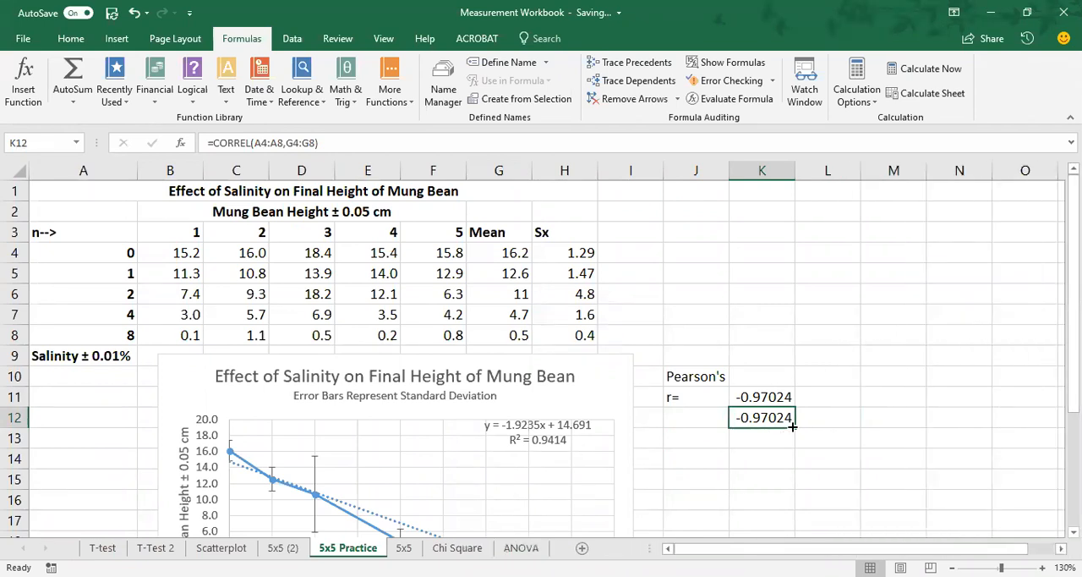
Step: Start a correlation strength key with 0 in cell K7 and "No Correlation" in L7
{"action": "scroll", "coordinate": [842, 383], "scroll_direction": "down", "scroll_amount": 1}
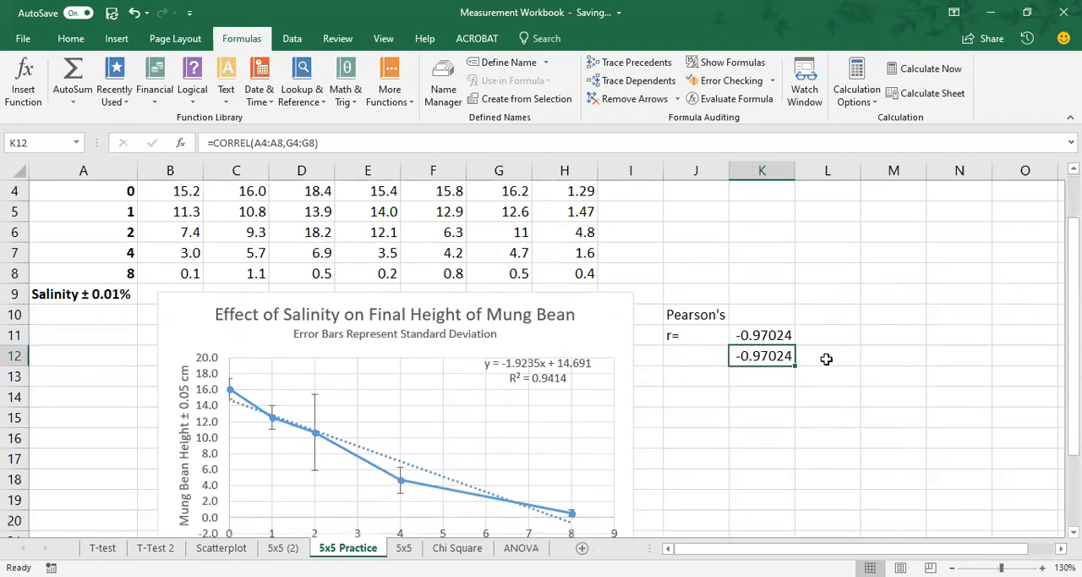
{"action": "left_click", "coordinate": [766, 259]}
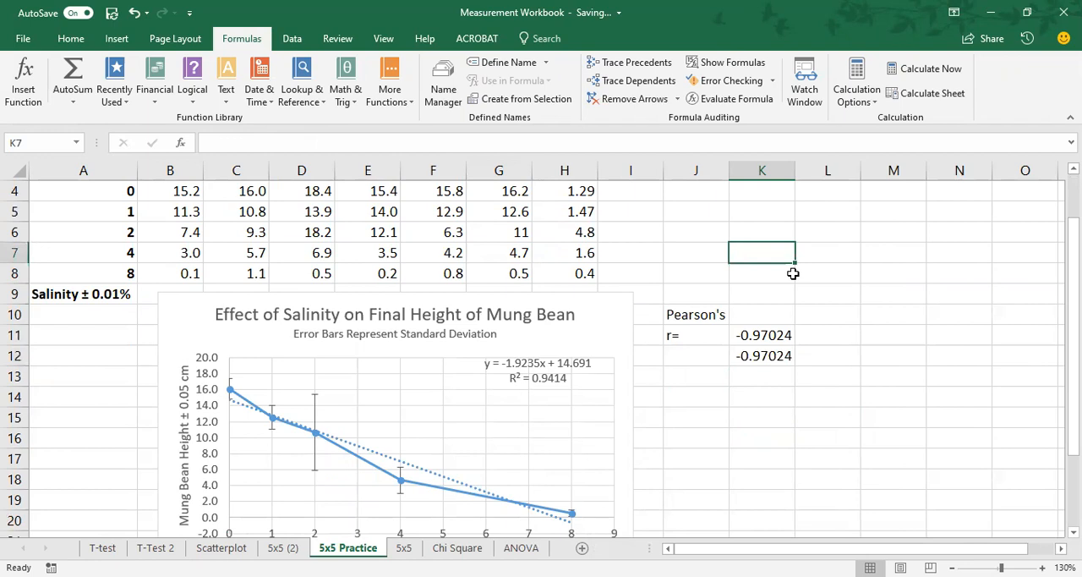
{"action": "type", "text": "0"}
{"action": "key", "text": "Tab"}
{"action": "type", "text": "Wee"}
{"action": "key", "text": "BackSpace"}
{"action": "key", "text": "BackSpace"}
{"action": "key", "text": "BackSpace"}
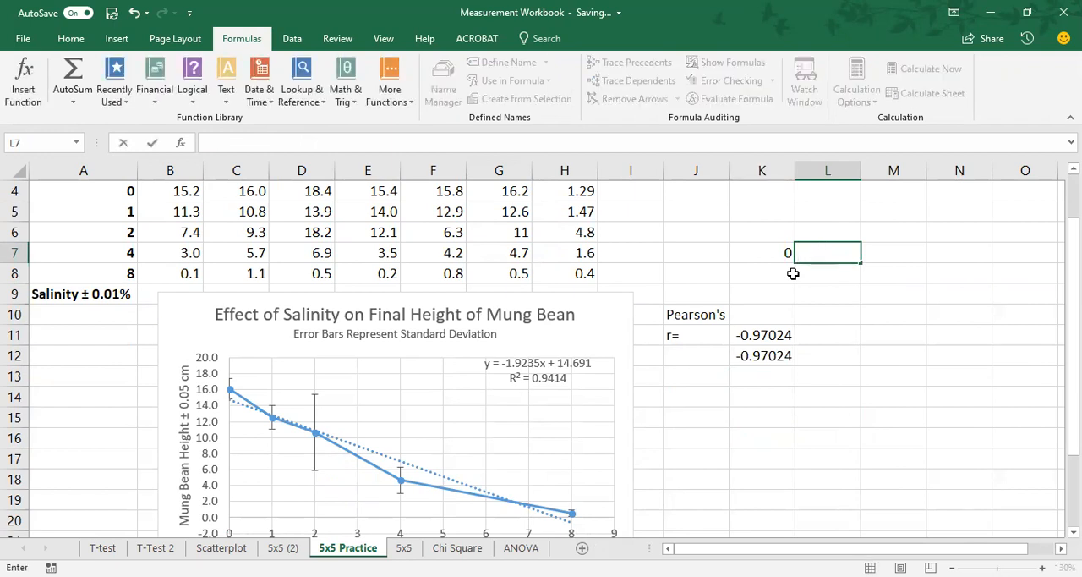
{"action": "type", "text": "Non"}
{"action": "key", "text": "BackSpace"}
{"action": "key", "text": "BackSpace"}
{"action": "type", "text": "Correlation"}
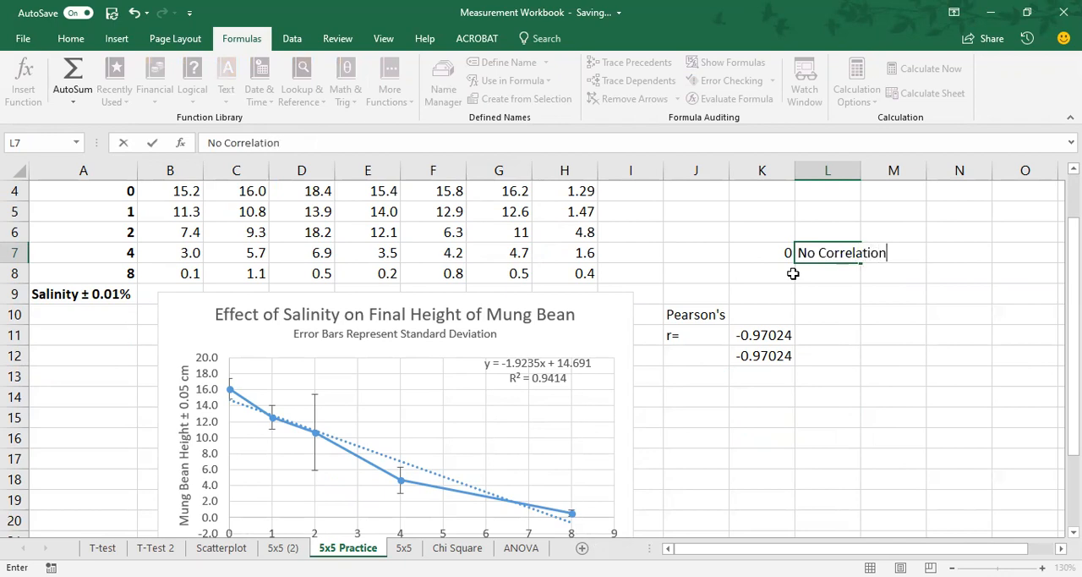
Step: Add the range "0-.3" in cell K8 with the description "Weak Cor" in L8
{"action": "left_click", "coordinate": [793, 273]}
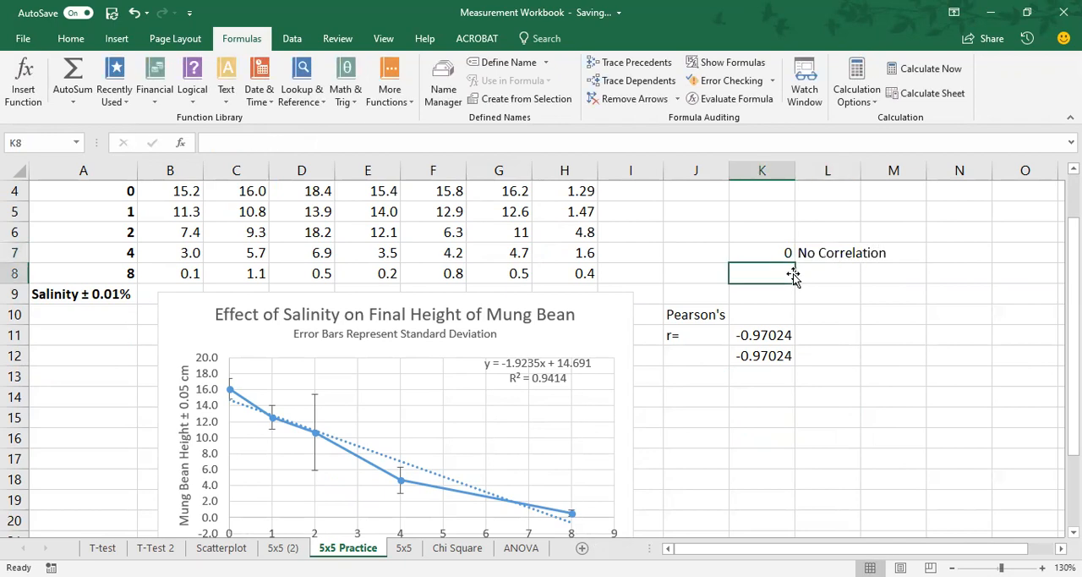
{"action": "type", "text": "0-.3"}
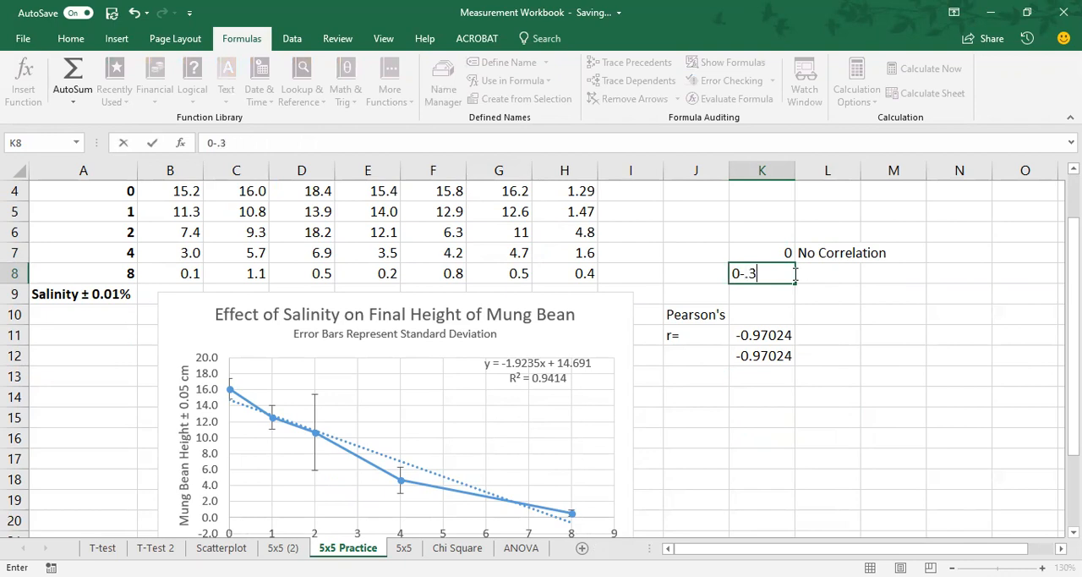
{"action": "left_click", "coordinate": [796, 273]}
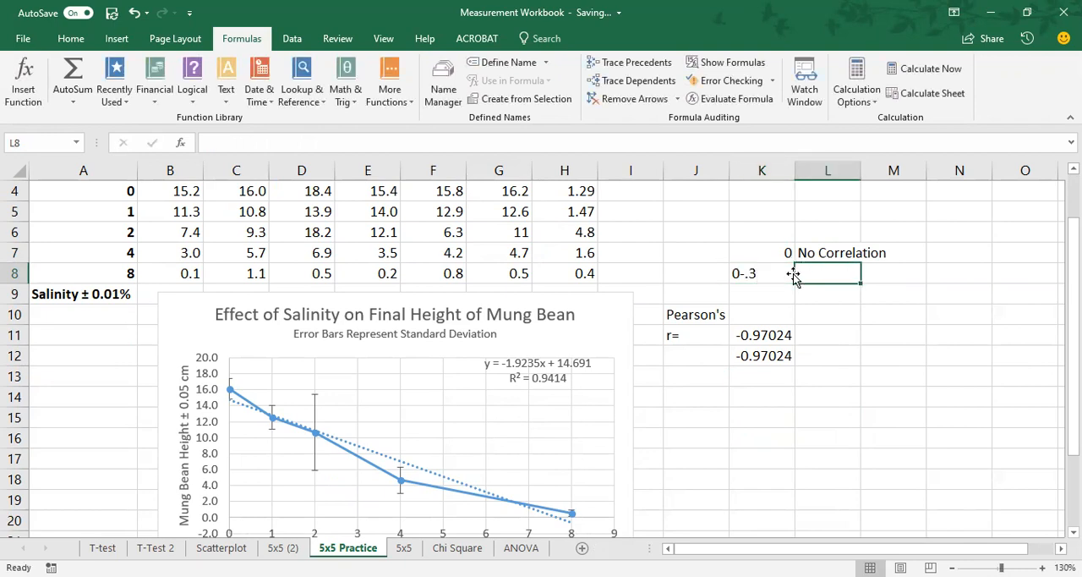
{"action": "type", "text": "Weak Cor"}
{"action": "key", "text": "Return"}
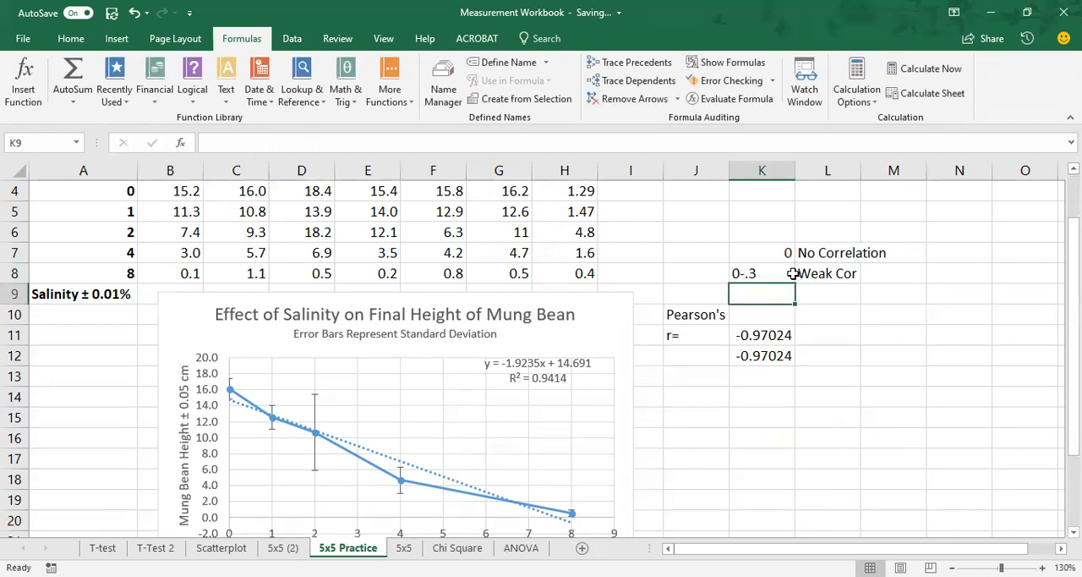
Step: Add the range ".3-.7" in cell K9 with the description "Mod" in L9
{"action": "type", "text": ".3-.7"}
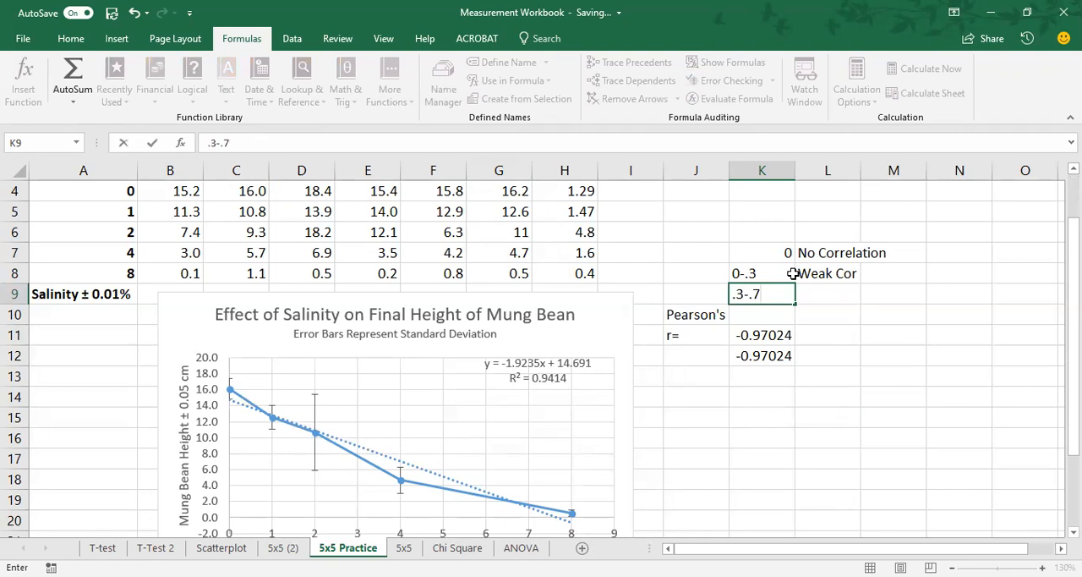
{"action": "key", "text": "Tab"}
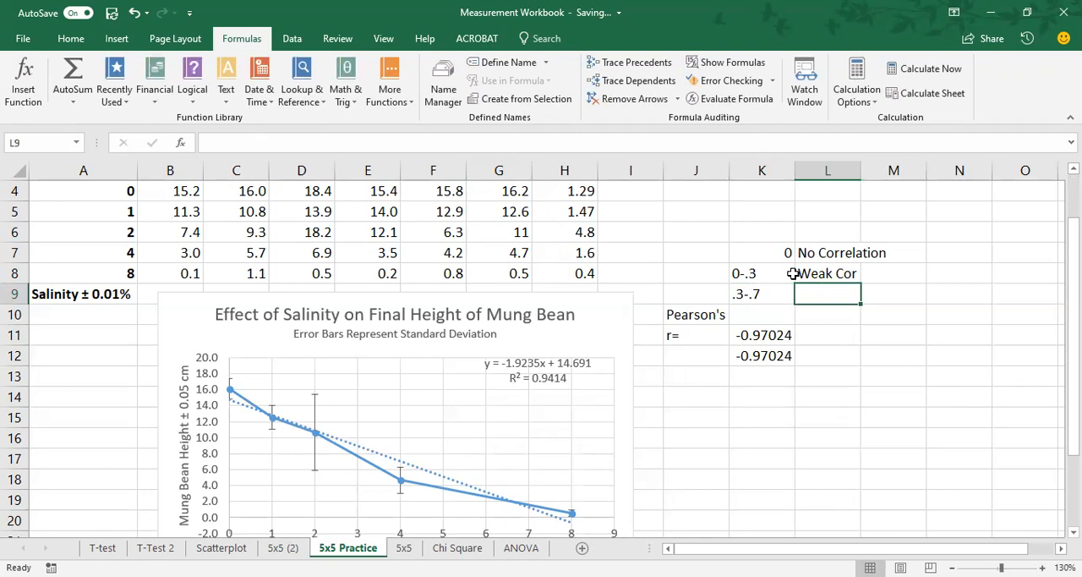
{"action": "type", "text": "Mod"}
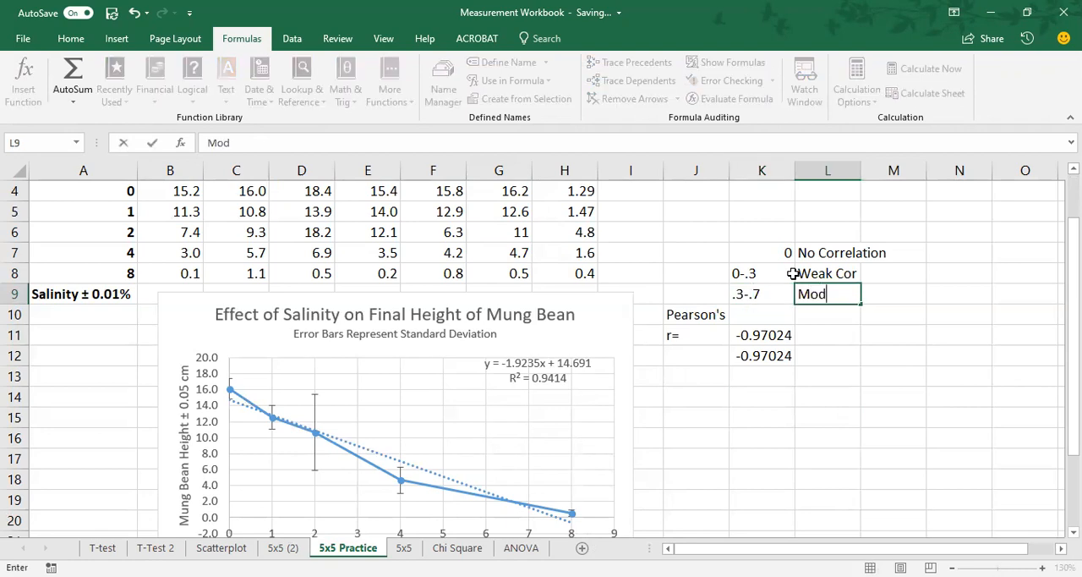
{"action": "key", "text": "Return"}
Step: Add the range ".7-1" in cell K10 with the description "Strong" in L10
{"action": "type", "text": ".7-1"}
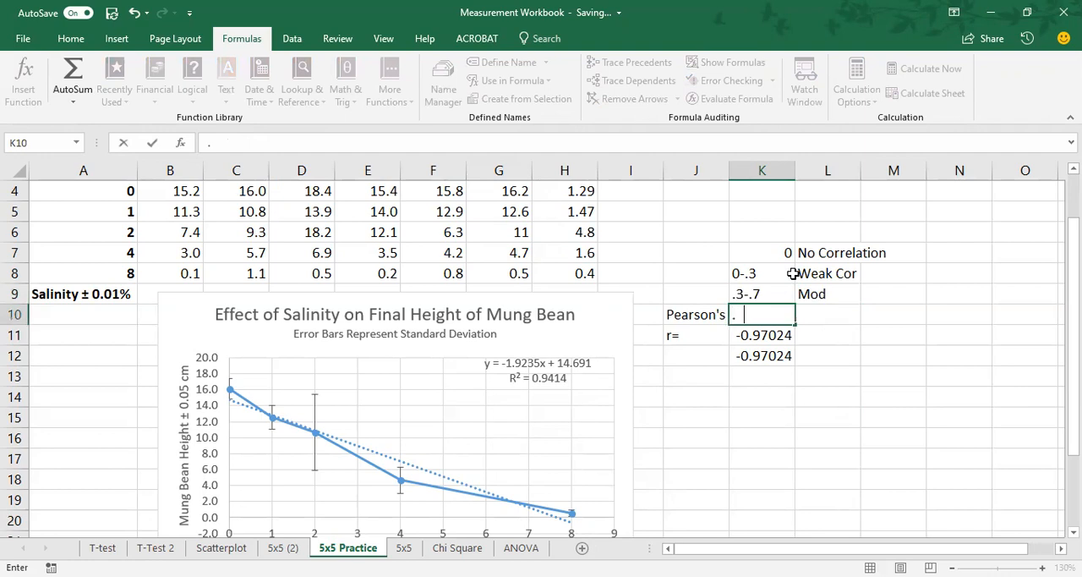
{"action": "key", "text": "Tab"}
{"action": "type", "text": "Strong"}
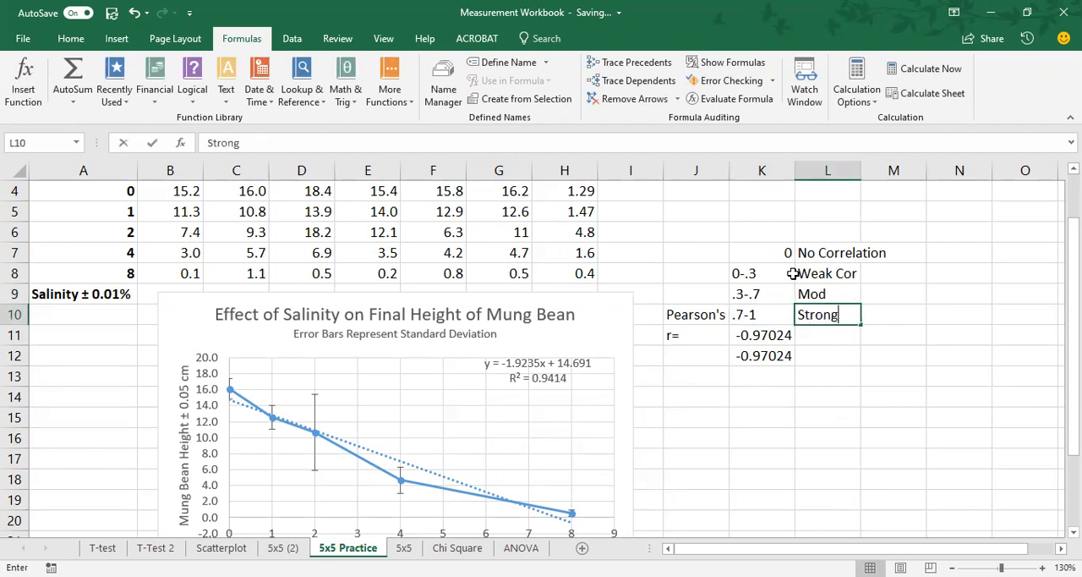
Step: Finish entering "Strong" in cell L10 to complete the correlation strength key
{"action": "key", "text": "Return"}
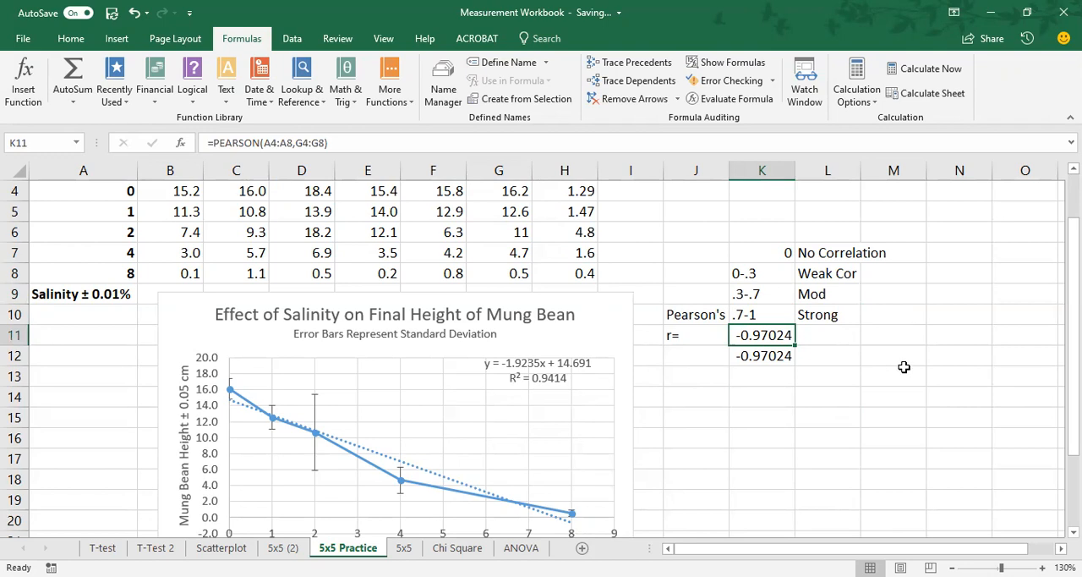
{"action": "scroll", "coordinate": [904, 366], "scroll_direction": "down", "scroll_amount": 1}
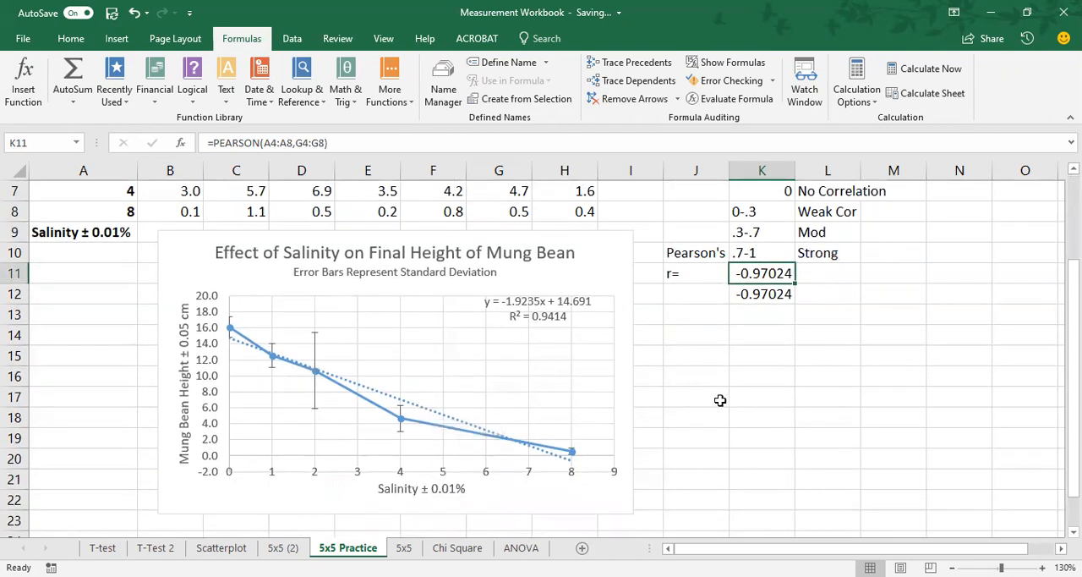
{"action": "scroll", "coordinate": [720, 399], "scroll_direction": "up", "scroll_amount": 1}
{"action": "scroll", "coordinate": [720, 400], "scroll_direction": "up", "scroll_amount": 1}
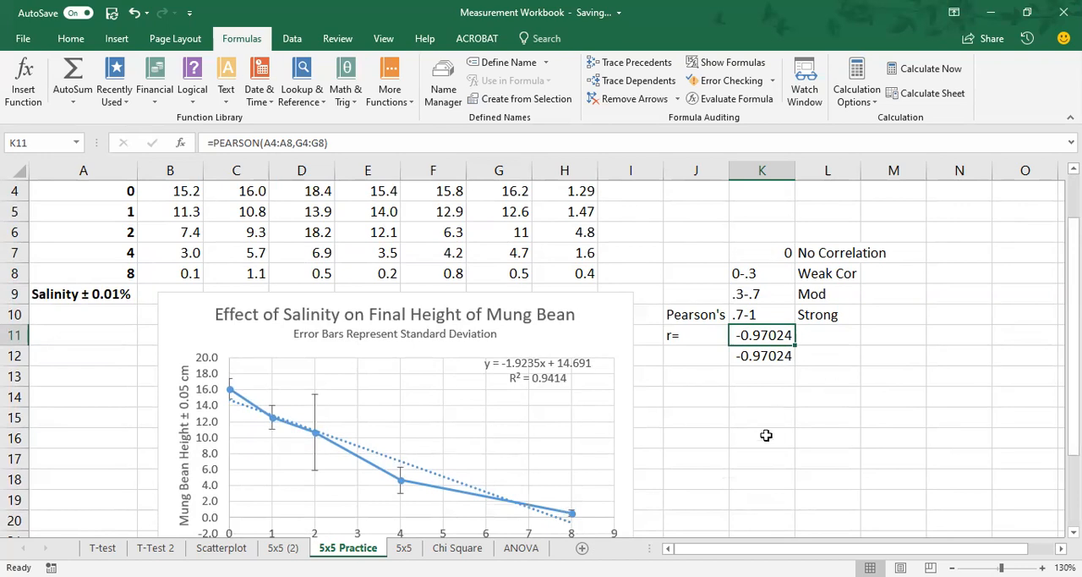
{"action": "scroll", "coordinate": [763, 438], "scroll_direction": "down", "scroll_amount": 2}
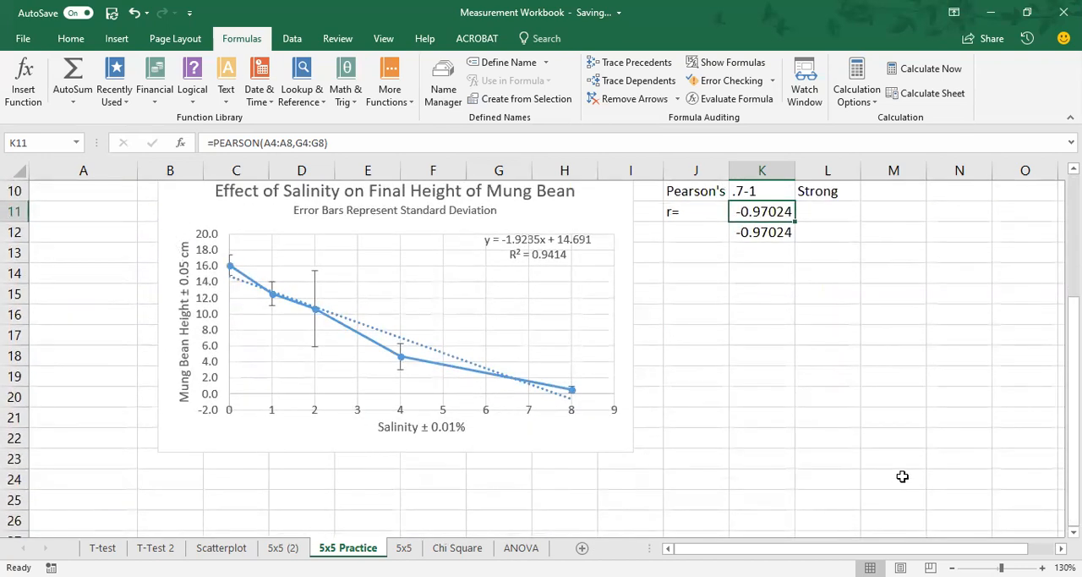
{"action": "scroll", "coordinate": [902, 476], "scroll_direction": "up", "scroll_amount": 1}
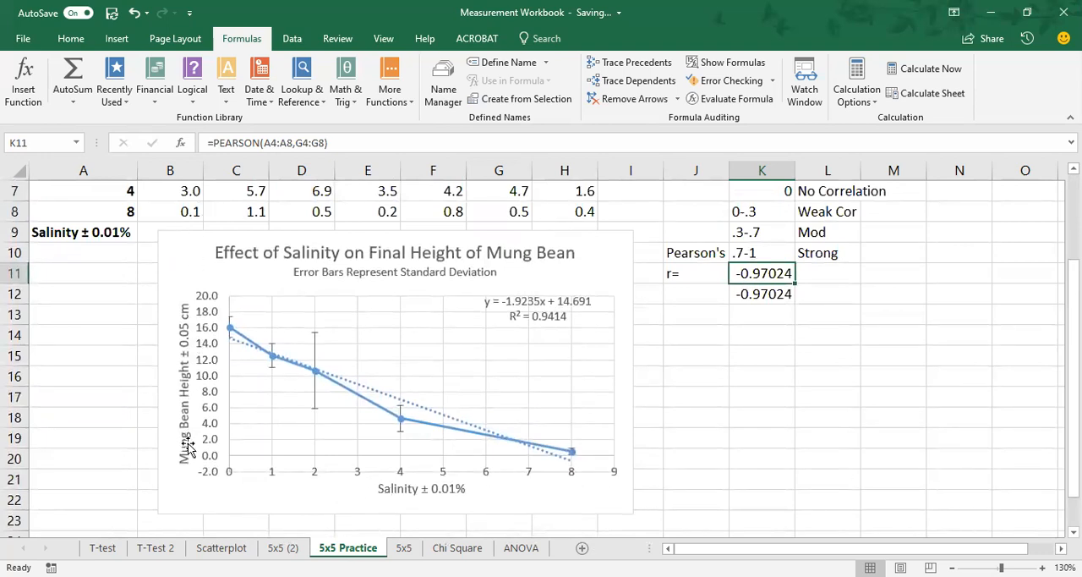
{"action": "scroll", "coordinate": [813, 358], "scroll_direction": "up", "scroll_amount": 2}
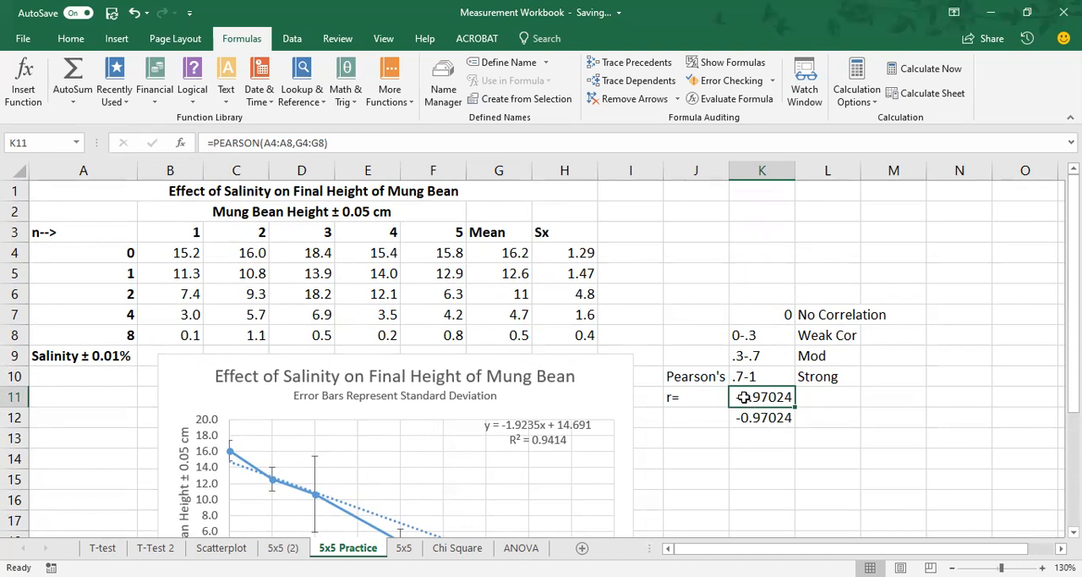
Step: Format the two Pearson's r results in K11:K12 to one decimal place
{"action": "left_click_drag", "start_coordinate": [743, 396], "coordinate": [746, 417]}
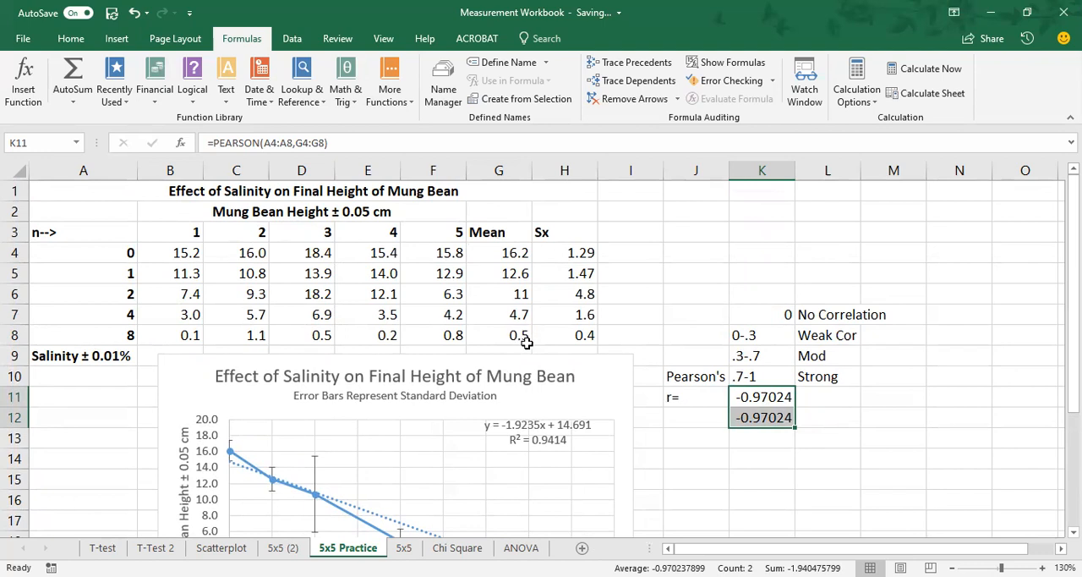
{"action": "left_click", "coordinate": [59, 40]}
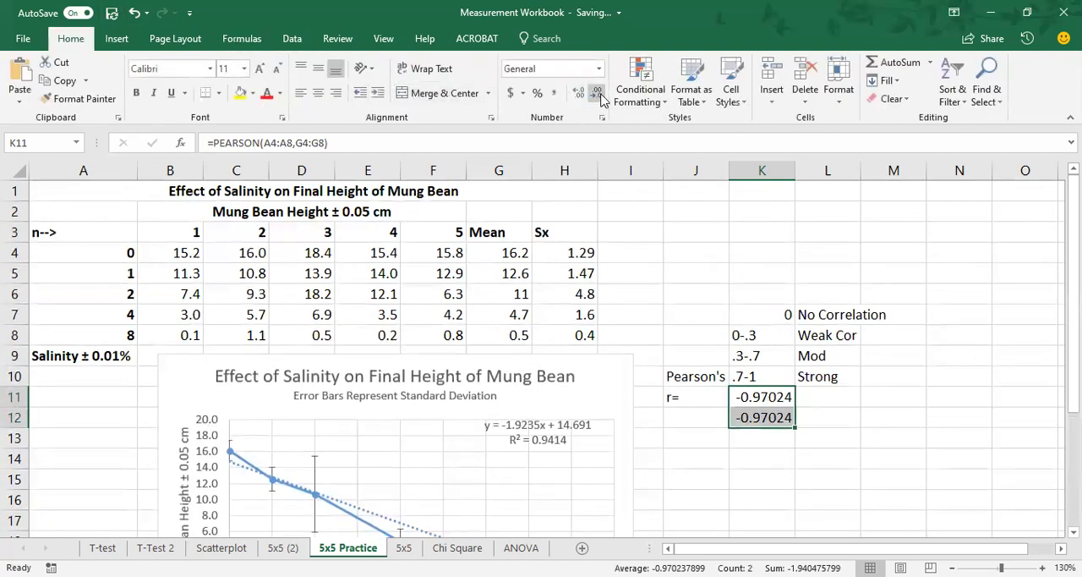
{"action": "left_click", "coordinate": [599, 93]}
{"action": "left_click", "coordinate": [599, 93]}
{"action": "left_click", "coordinate": [599, 93]}
{"action": "left_click", "coordinate": [599, 93]}
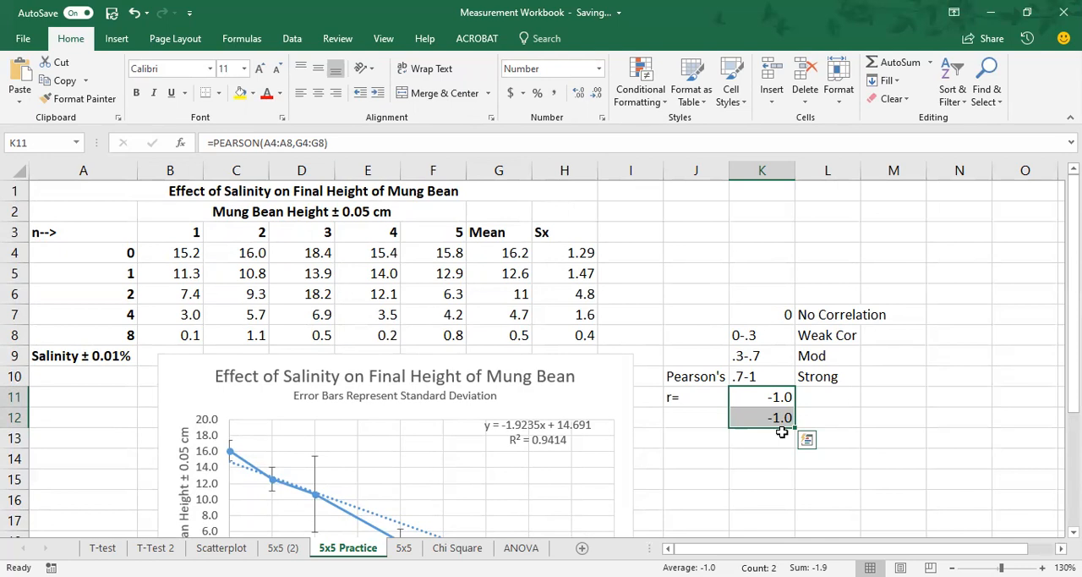
{"action": "left_click", "coordinate": [750, 438]}
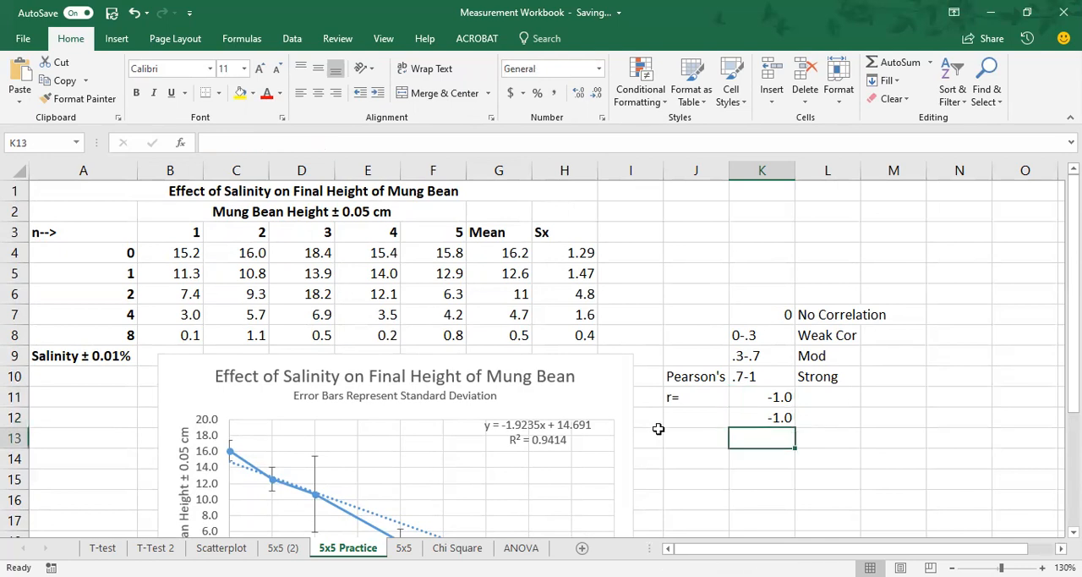
Step: Adjust the decimal places of the r values in K11:K12 so they display as whole numbers with no decimals
{"action": "scroll", "coordinate": [657, 428], "scroll_direction": "down", "scroll_amount": 2}
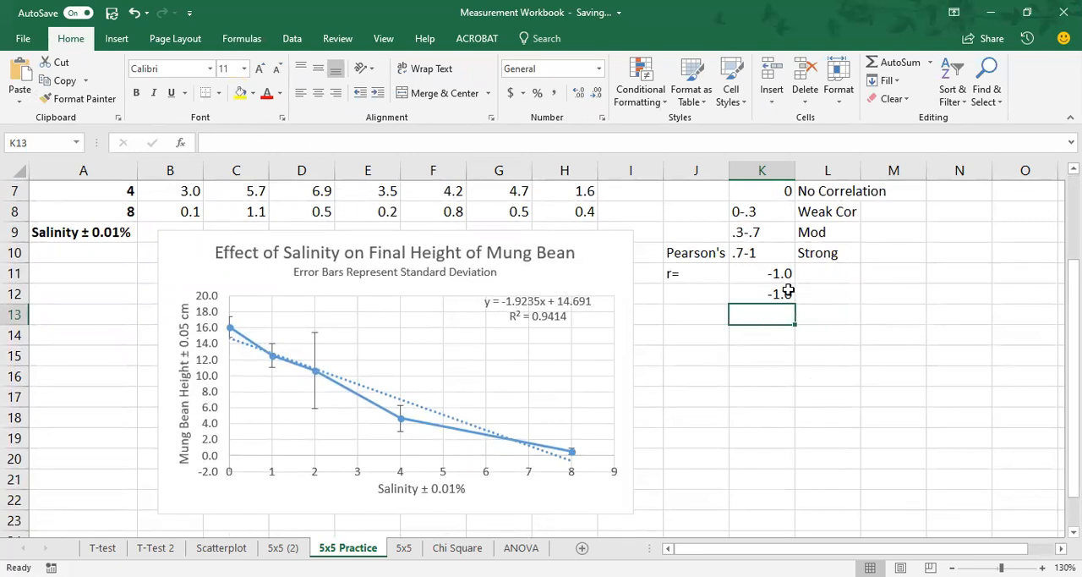
{"action": "left_click_drag", "start_coordinate": [778, 276], "coordinate": [778, 293]}
{"action": "left_click", "coordinate": [580, 95]}
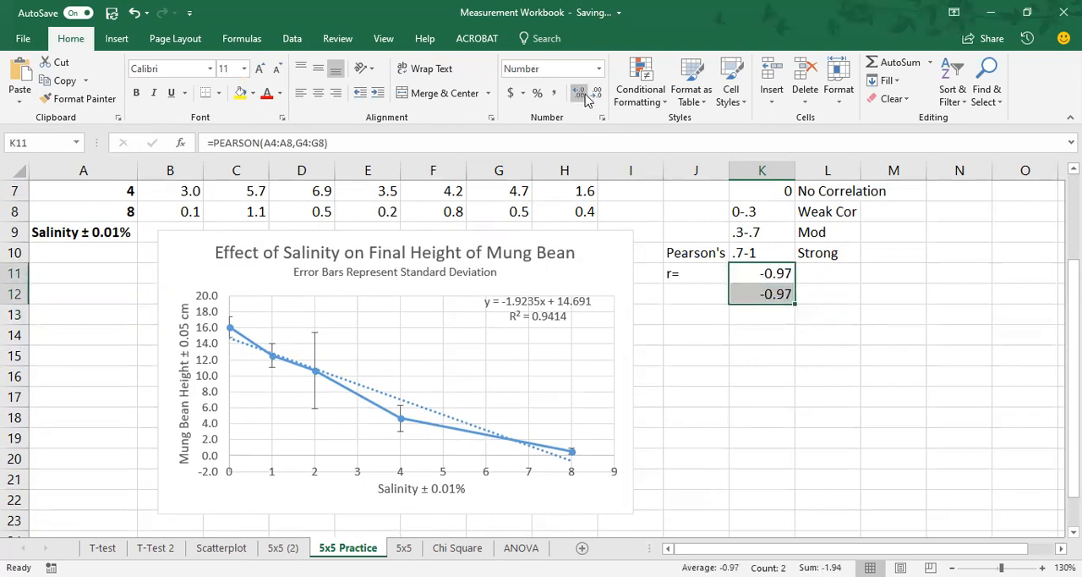
{"action": "left_click", "coordinate": [583, 94]}
{"action": "left_click", "coordinate": [596, 95]}
{"action": "left_click", "coordinate": [596, 95]}
{"action": "left_click", "coordinate": [596, 95]}
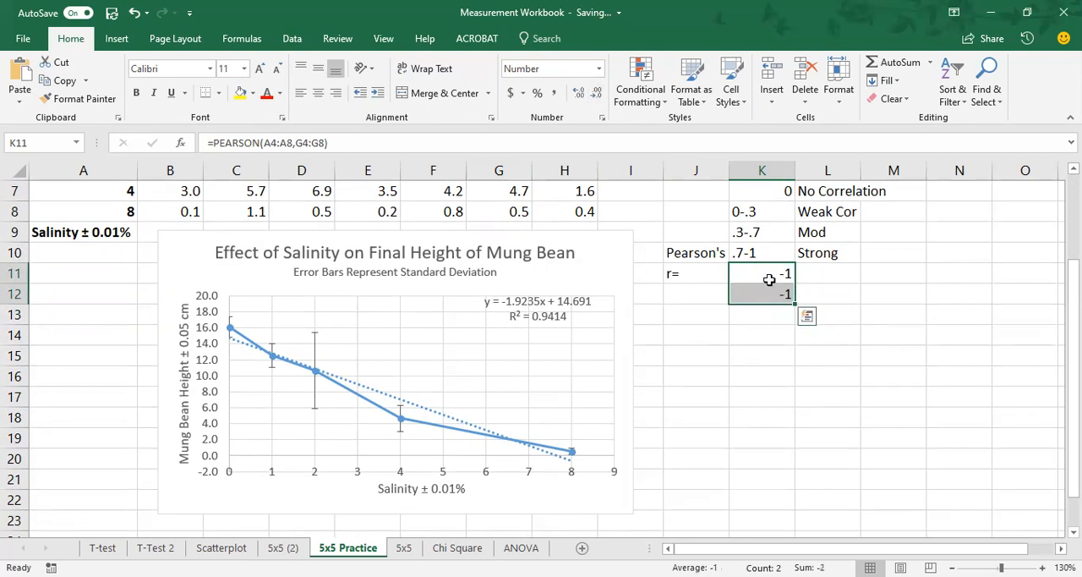
{"action": "left_click", "coordinate": [756, 374]}
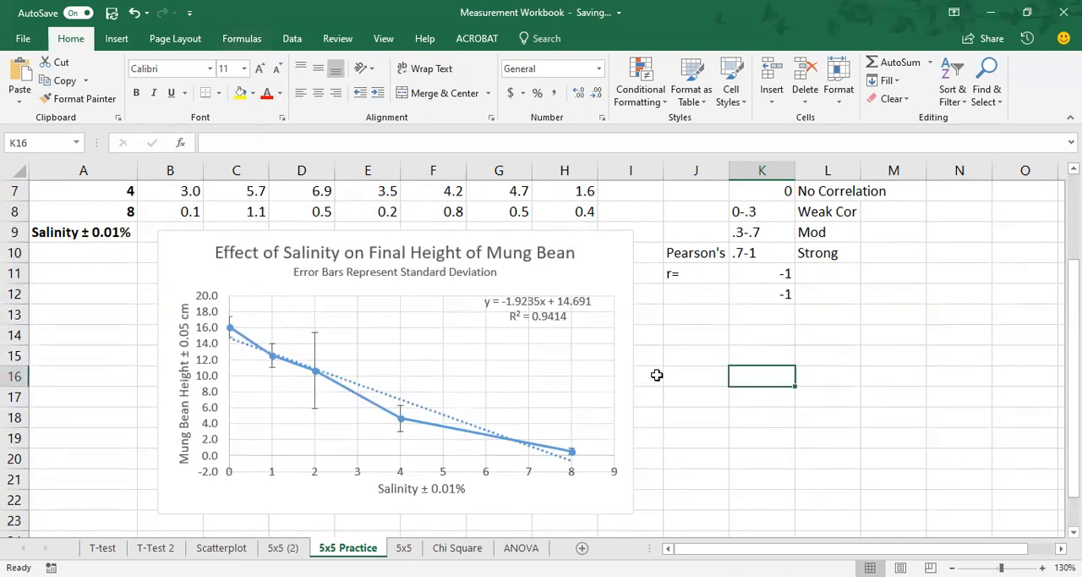
{"action": "scroll", "coordinate": [657, 375], "scroll_direction": "up", "scroll_amount": 2}
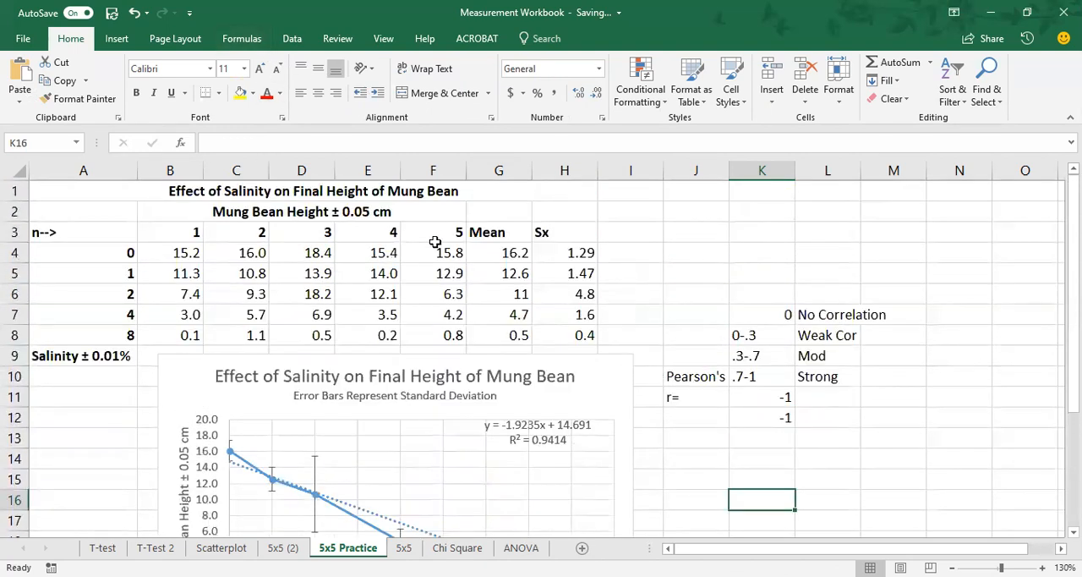
{"action": "scroll", "coordinate": [846, 433], "scroll_direction": "down", "scroll_amount": 2}
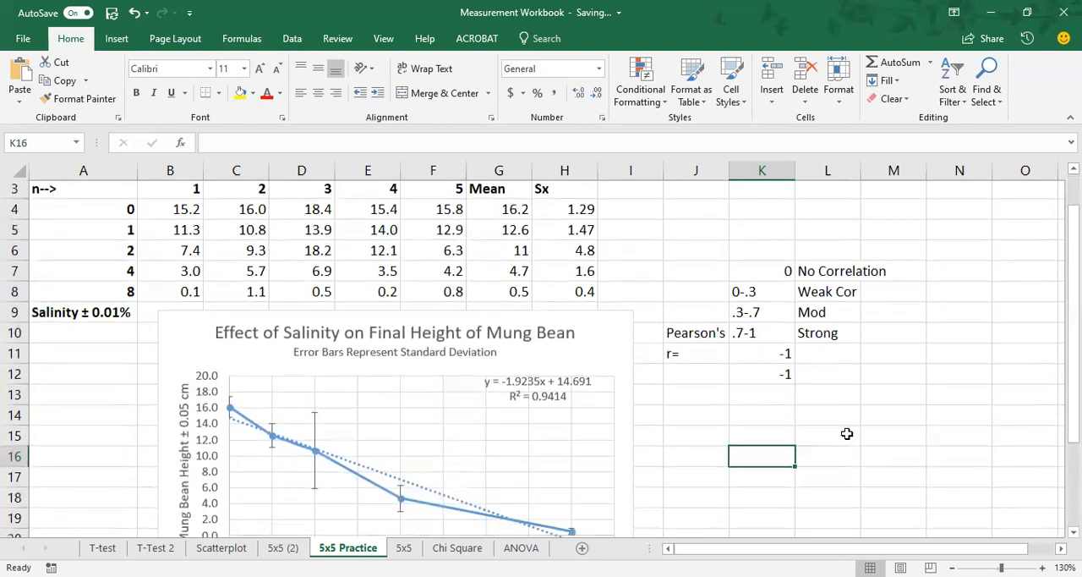